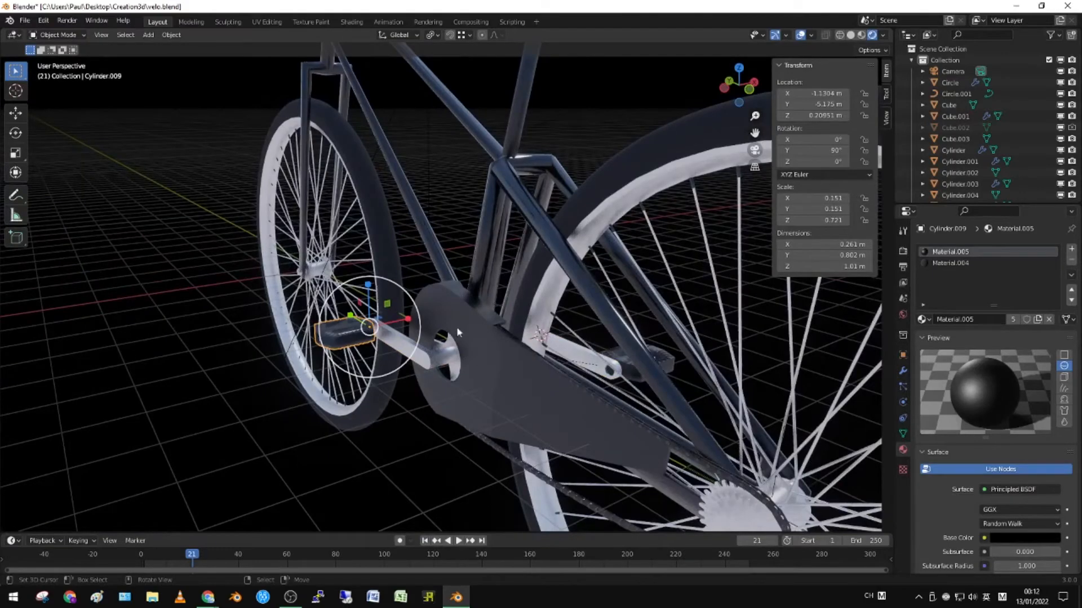
# Step: Examine the bicycle's crank, pedal, chain and chain guard from several sides, picking each part in turn
pyautogui.moveTo(394, 334); pyautogui.dragTo(474, 312, button='middle')
pyautogui.scroll(-6, 587, 318)
pyautogui.scroll(3, 592, 307)
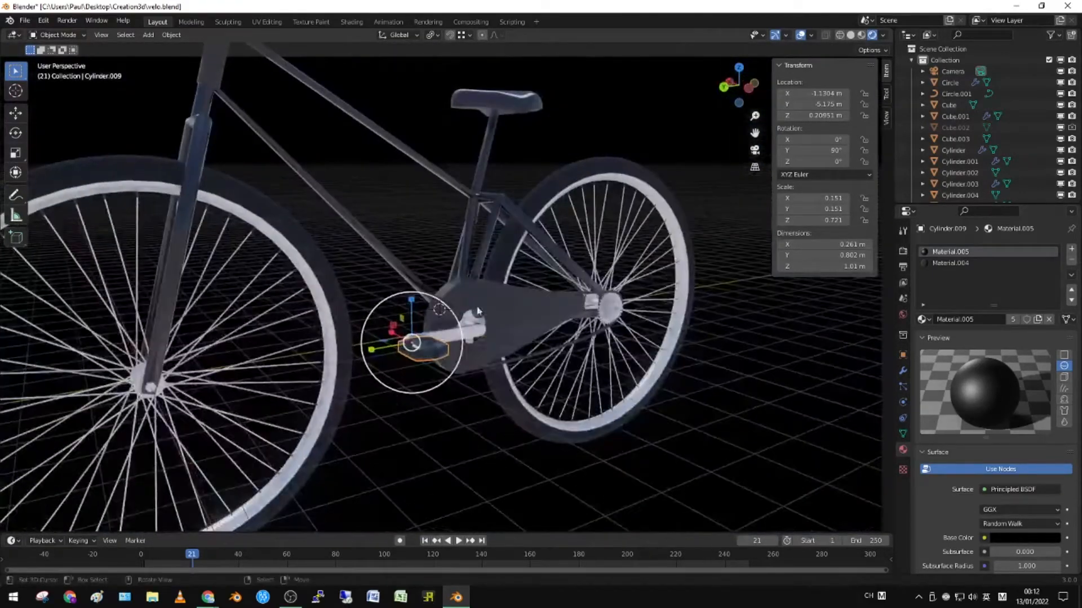
pyautogui.scroll(2, 535, 300)
pyautogui.moveTo(553, 296); pyautogui.dragTo(416, 309, button='middle')
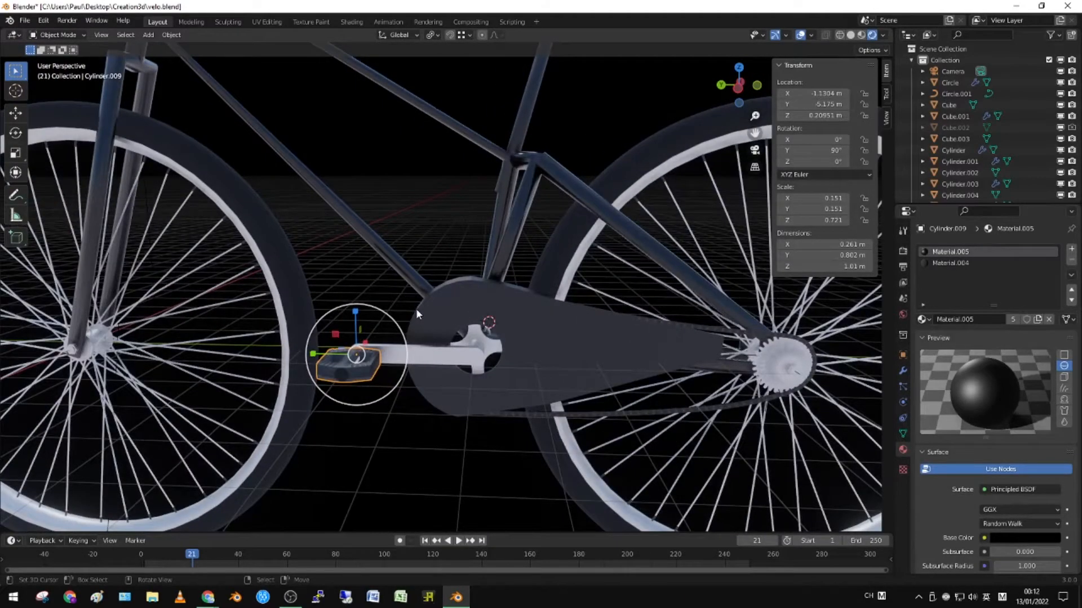
pyautogui.scroll(2, 453, 361)
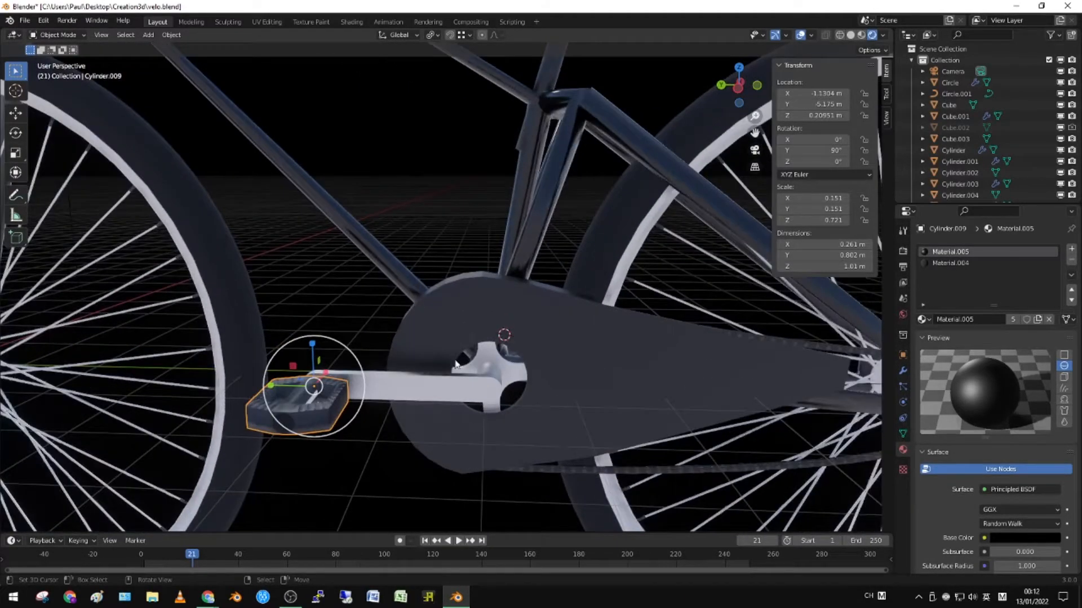
pyautogui.click(490, 377)
pyautogui.moveTo(480, 373)
pyautogui.mouseDown(button='middle')
pyautogui.moveTo(502, 377)
pyautogui.moveTo(511, 356)
pyautogui.moveTo(489, 354)
pyautogui.mouseUp(button='middle')
pyautogui.scroll(-5, 489, 354)
pyautogui.click(691, 347)
pyautogui.moveTo(694, 352); pyautogui.dragTo(542, 375, button='middle')
pyautogui.click(607, 359)
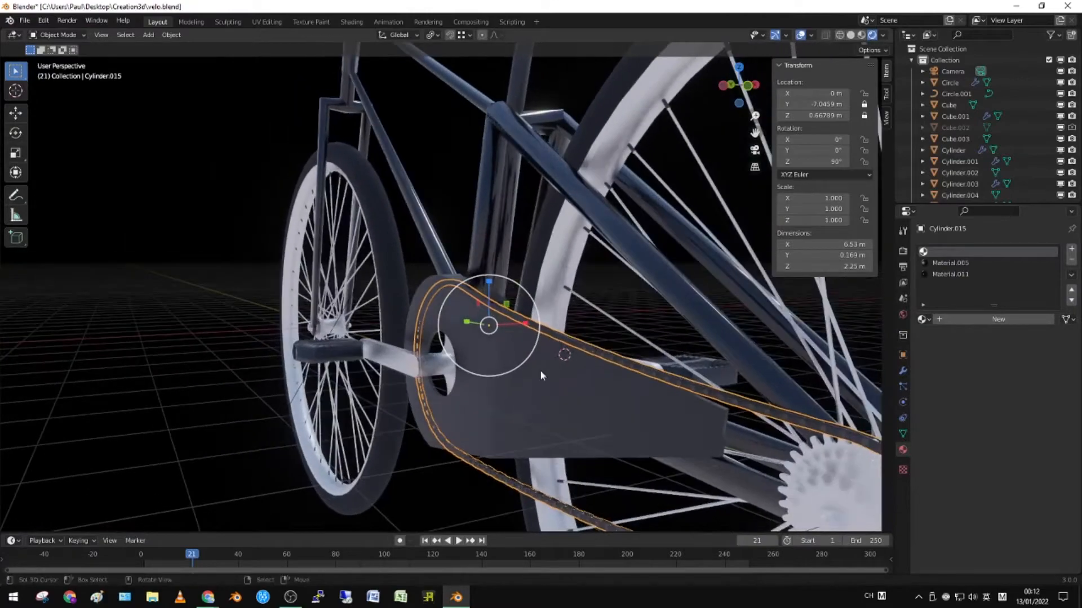
pyautogui.click(540, 375)
pyautogui.click(431, 361)
pyautogui.moveTo(430, 361); pyautogui.dragTo(769, 362, button='middle')
pyautogui.scroll(-4, 604, 316)
pyautogui.scroll(6, 604, 316)
pyautogui.moveTo(591, 322); pyautogui.dragTo(611, 336, button='middle')
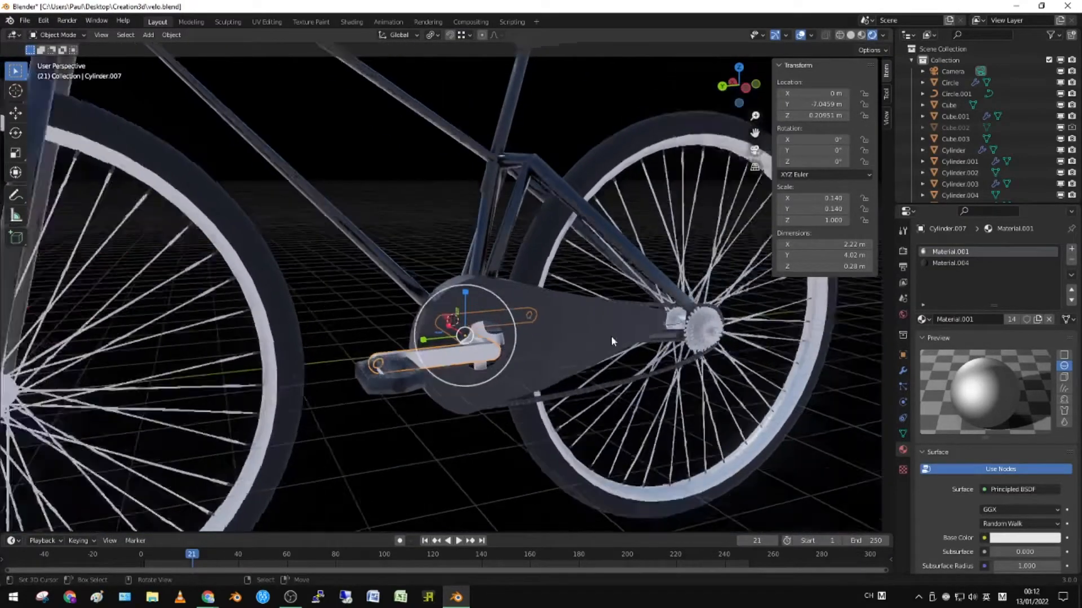
pyautogui.scroll(-2, 611, 336)
pyautogui.moveTo(669, 277); pyautogui.dragTo(653, 250, button='middle')
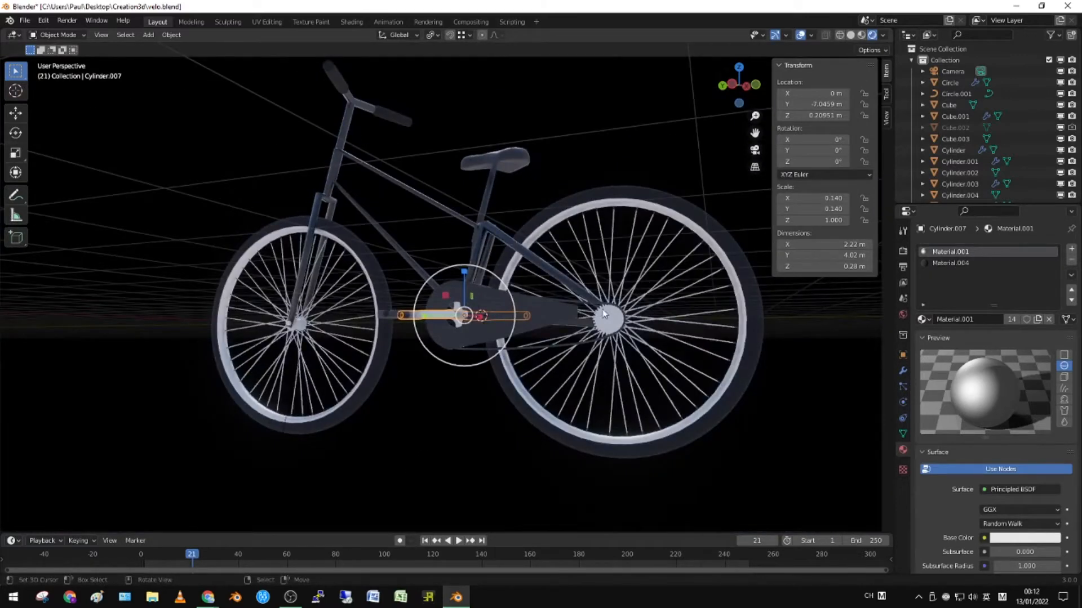
pyautogui.scroll(2, 602, 314)
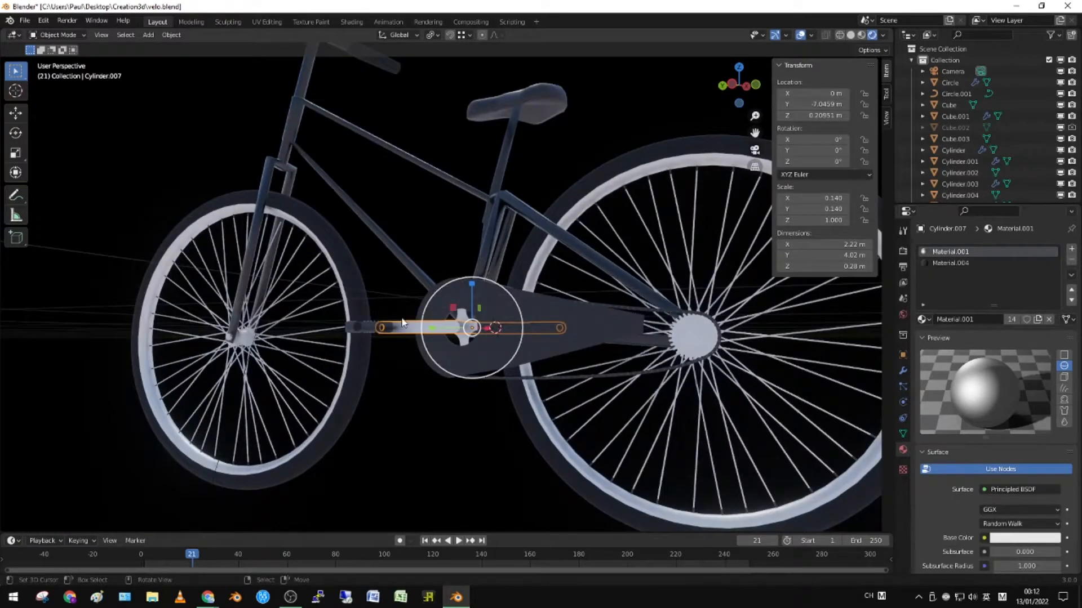
pyautogui.scroll(2, 402, 323)
# Step: Compare the transform values of the pedal beside the chain guard with those of the crank
pyautogui.click(301, 376)
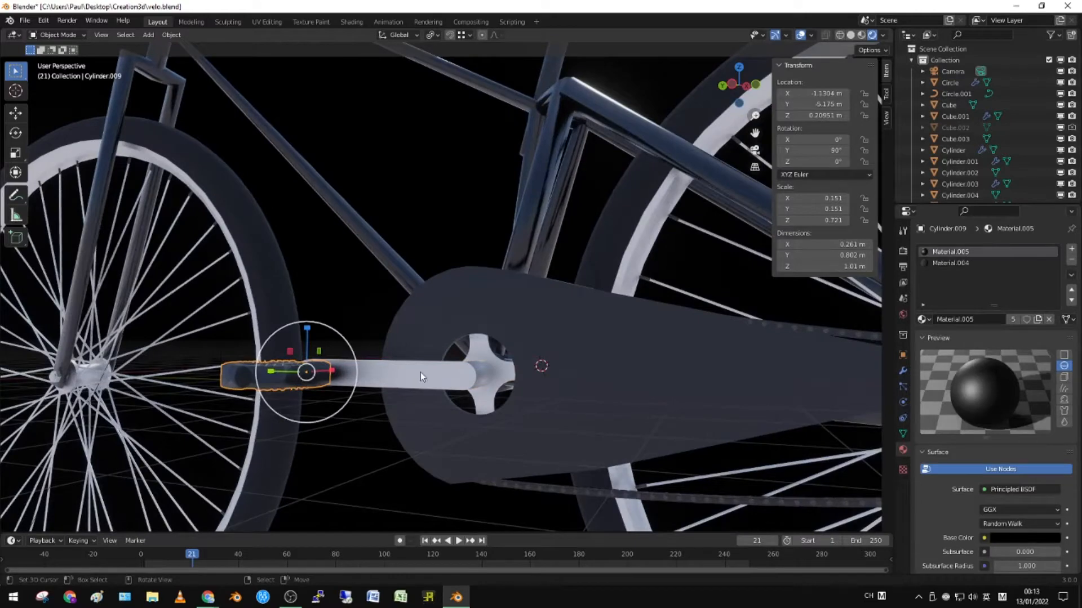
pyautogui.click(466, 375)
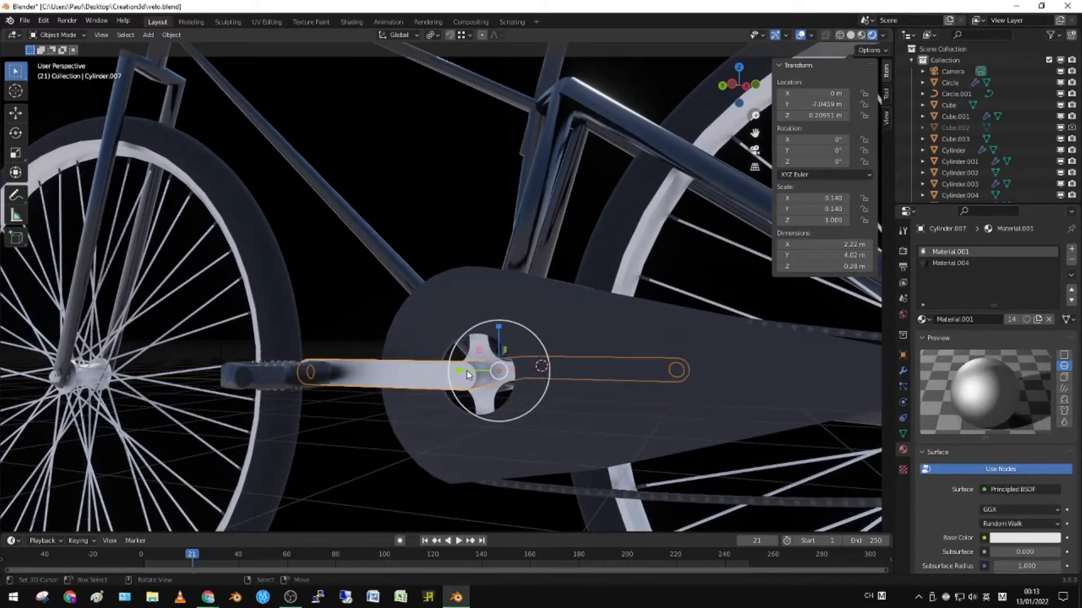
pyautogui.moveTo(469, 372); pyautogui.dragTo(367, 405, button='middle')
pyautogui.click(319, 396)
pyautogui.click(393, 388)
pyautogui.click(325, 385)
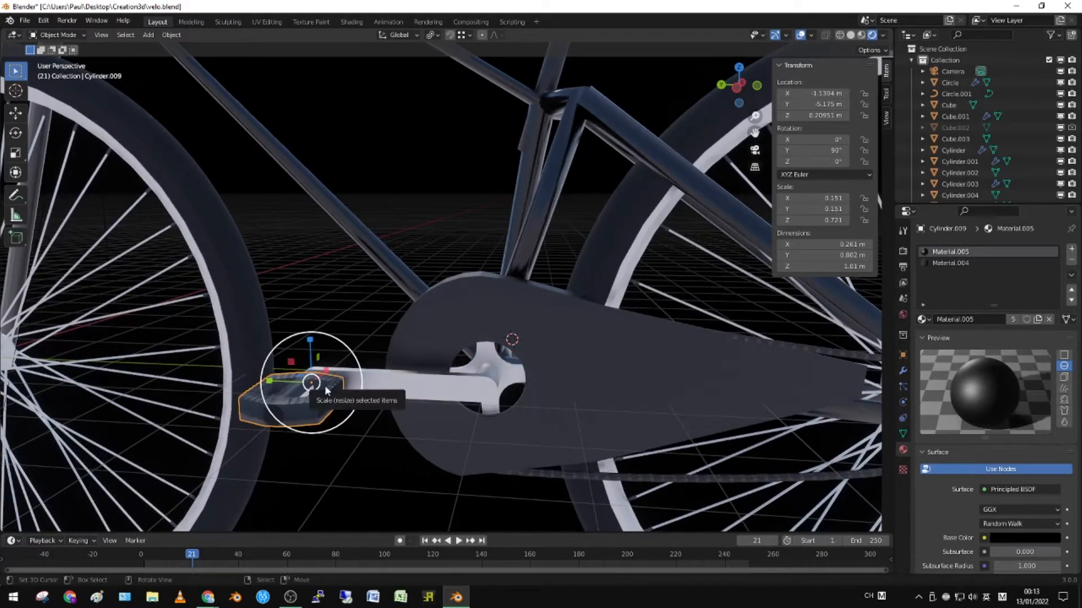
pyautogui.click(402, 382)
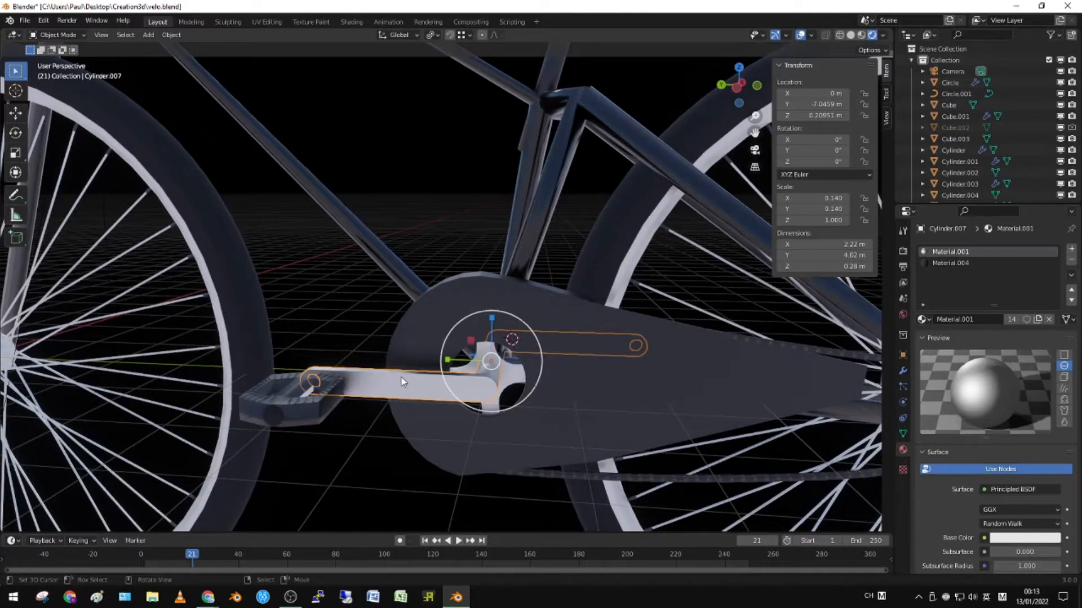
# Step: Apply the rotation of the pedal Cylinder.009 beside the chain guard and try turning it about X
pyautogui.click(285, 402)
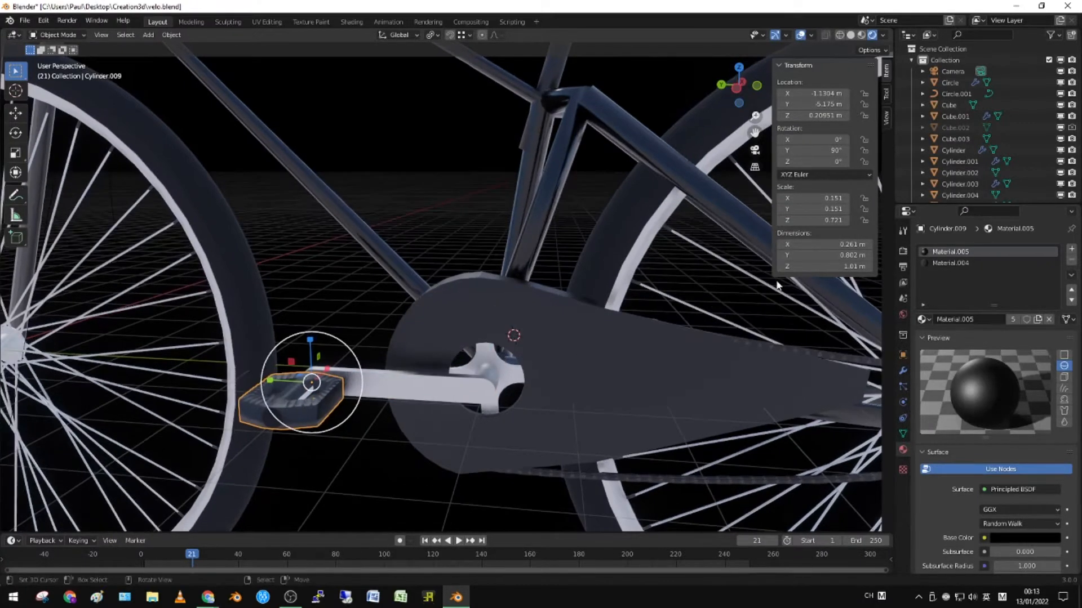
pyautogui.hotkey('ctrl', 'a')
pyautogui.click(478, 271)
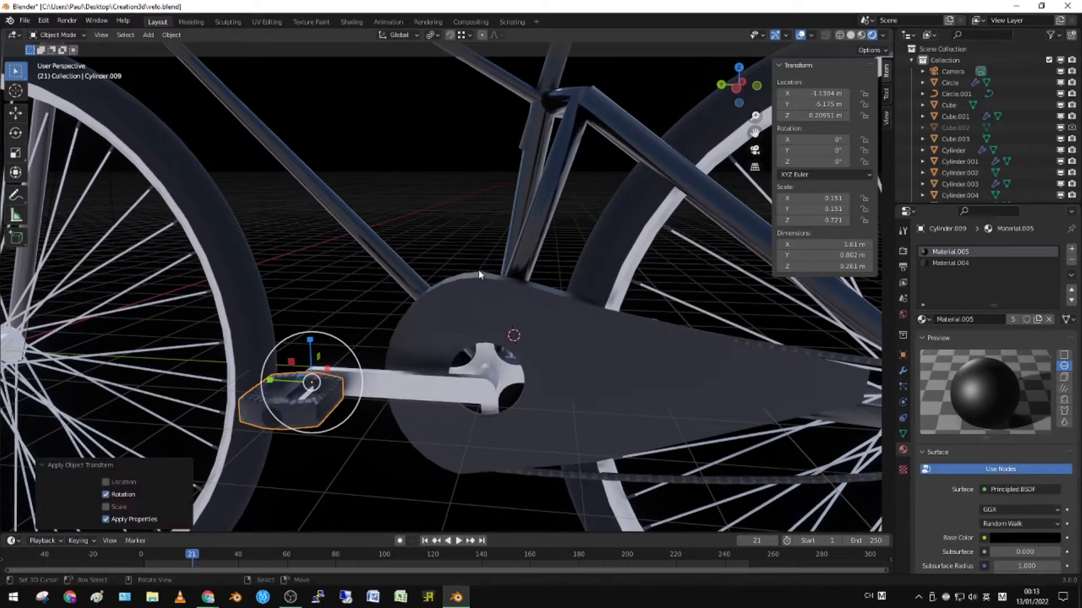
pyautogui.moveTo(823, 139); pyautogui.dragTo(892, 139)
pyautogui.rightClick(824, 139)
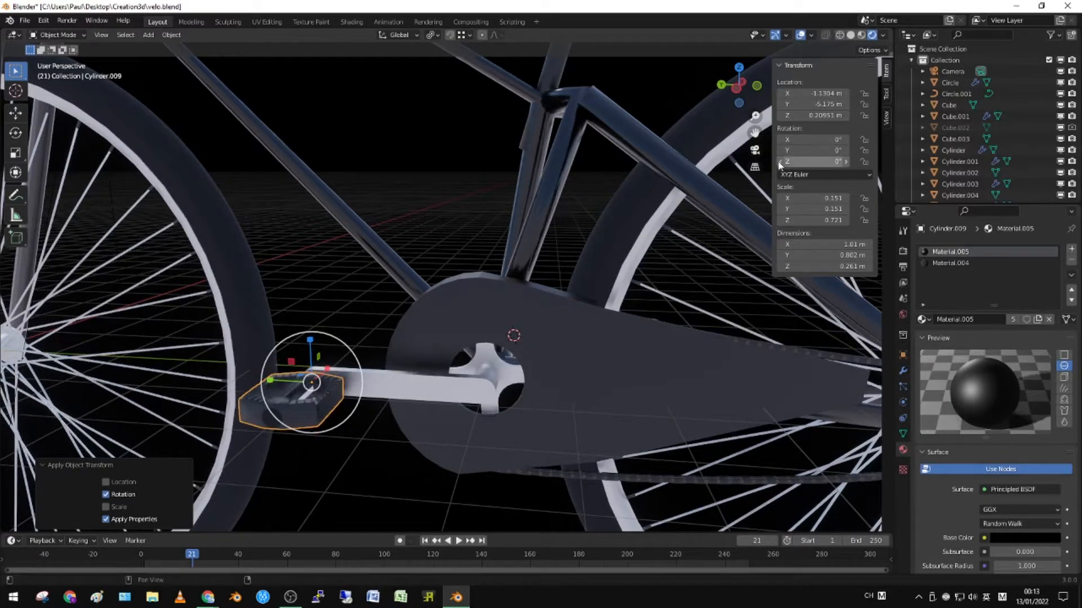
# Step: Test the crank's rotation about the global X axis to check how the pedals follow, without keeping the rotation
pyautogui.click(458, 377)
pyautogui.scroll(-2, 458, 377)
pyautogui.press('r')
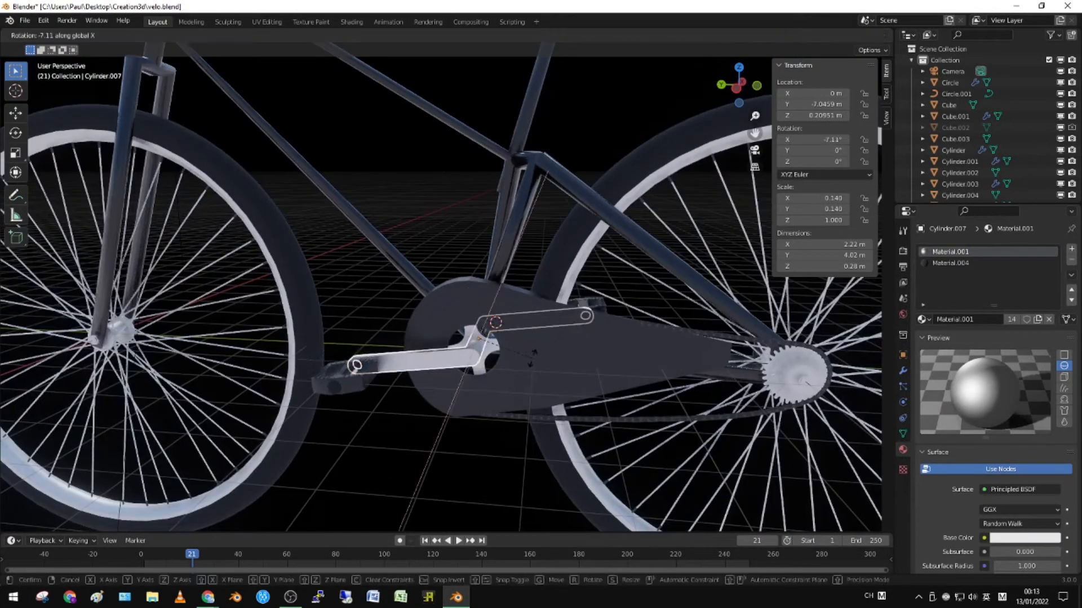
pyautogui.press('x')
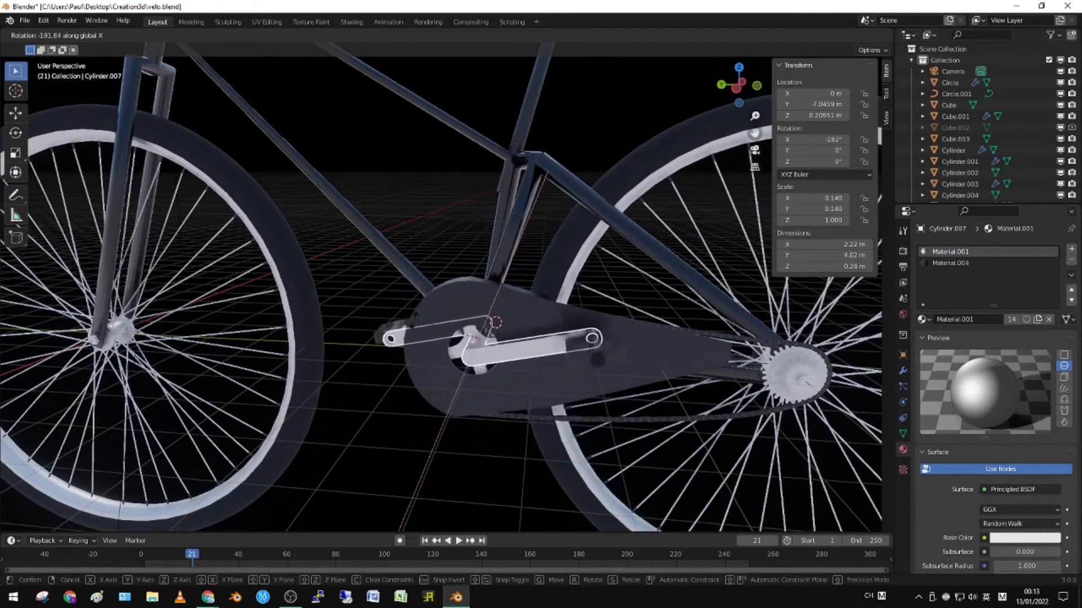
pyautogui.rightClick(365, 359)
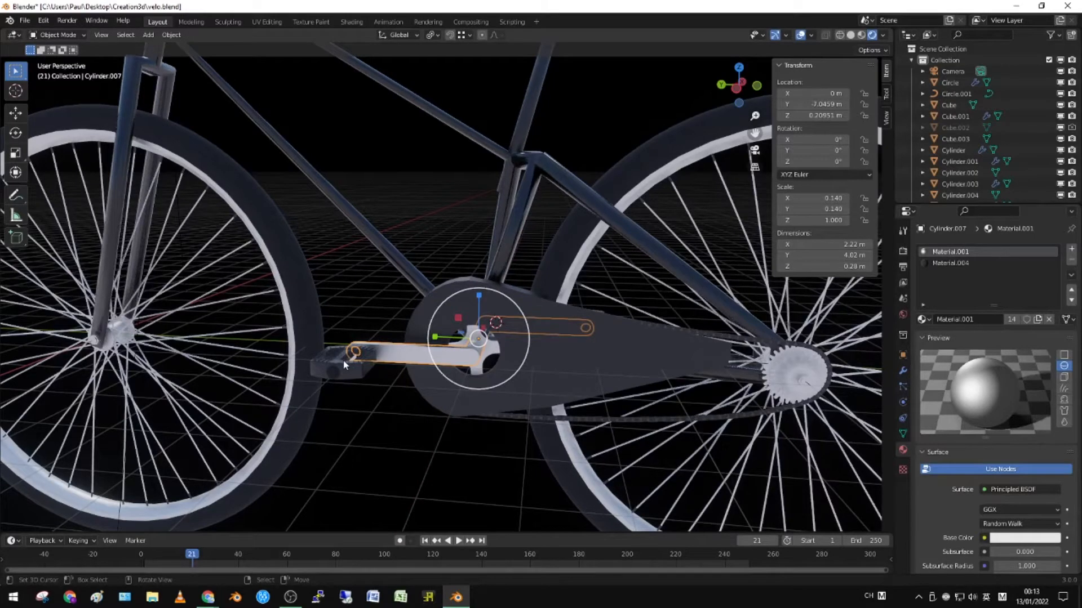
# Step: Add a driver to Cylinder.009's X rotation that reads the X Rotation of Cylinder.007, and edit the driver expression
pyautogui.click(343, 360)
pyautogui.rightClick(834, 143)
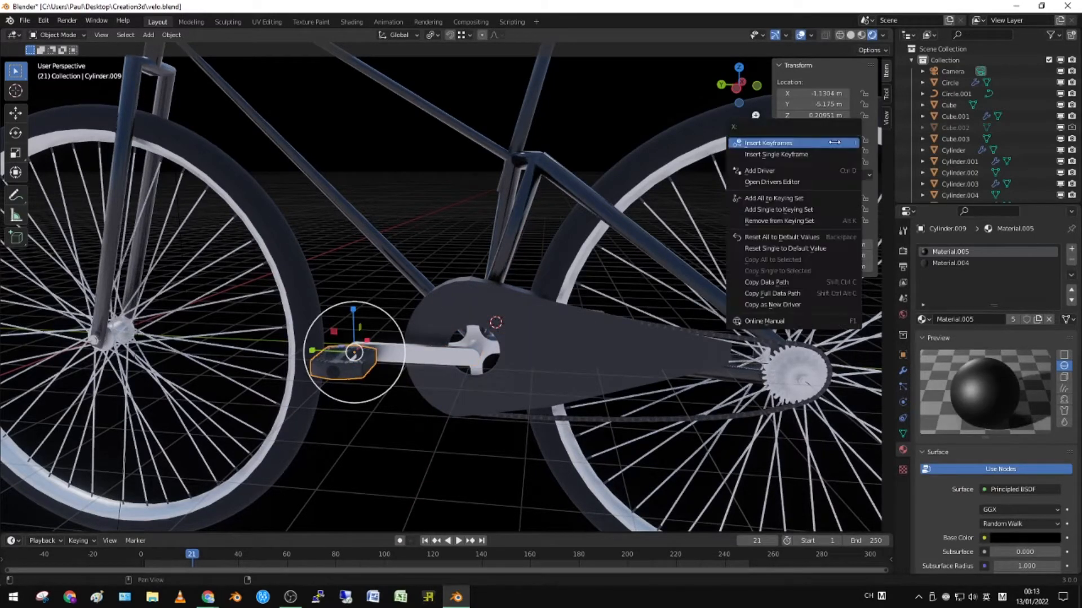
pyautogui.click(795, 170)
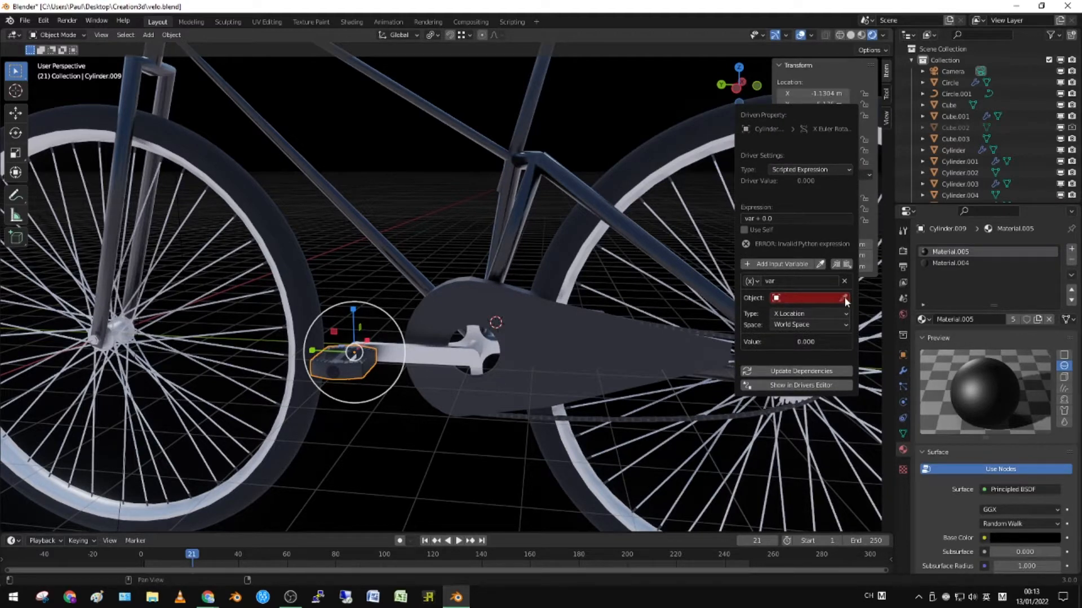
pyautogui.click(827, 298)
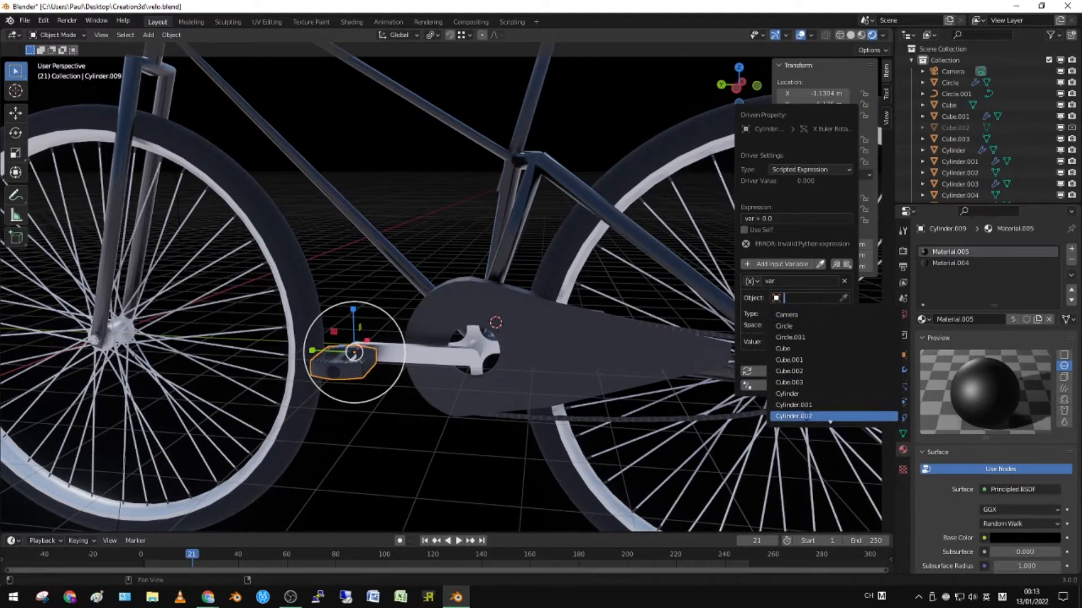
pyautogui.click(813, 405)
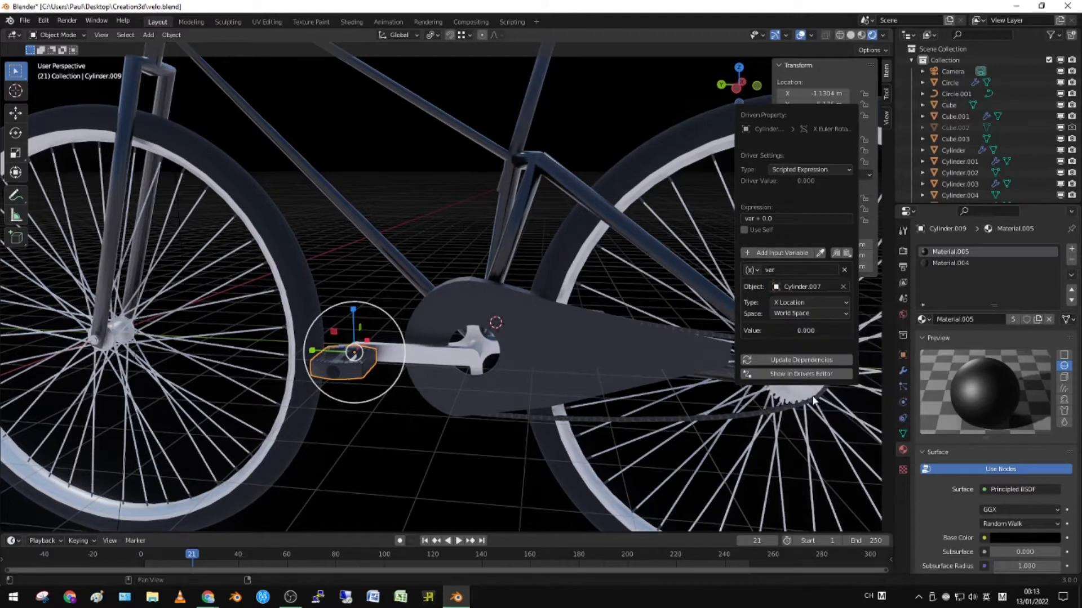
pyautogui.click(796, 303)
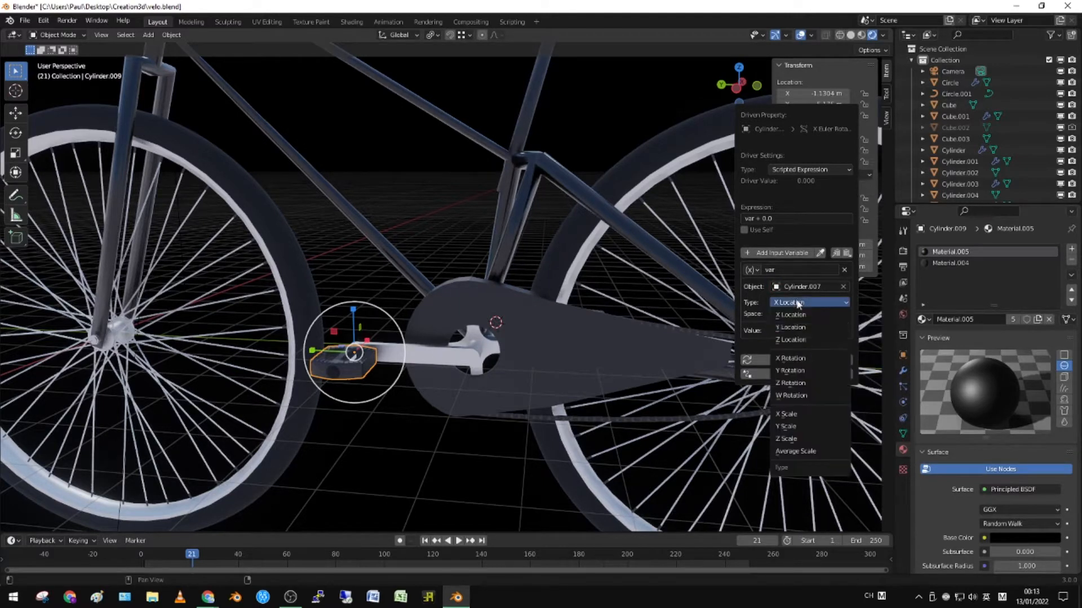
pyautogui.click(807, 358)
pyautogui.click(744, 218)
pyautogui.click(745, 218)
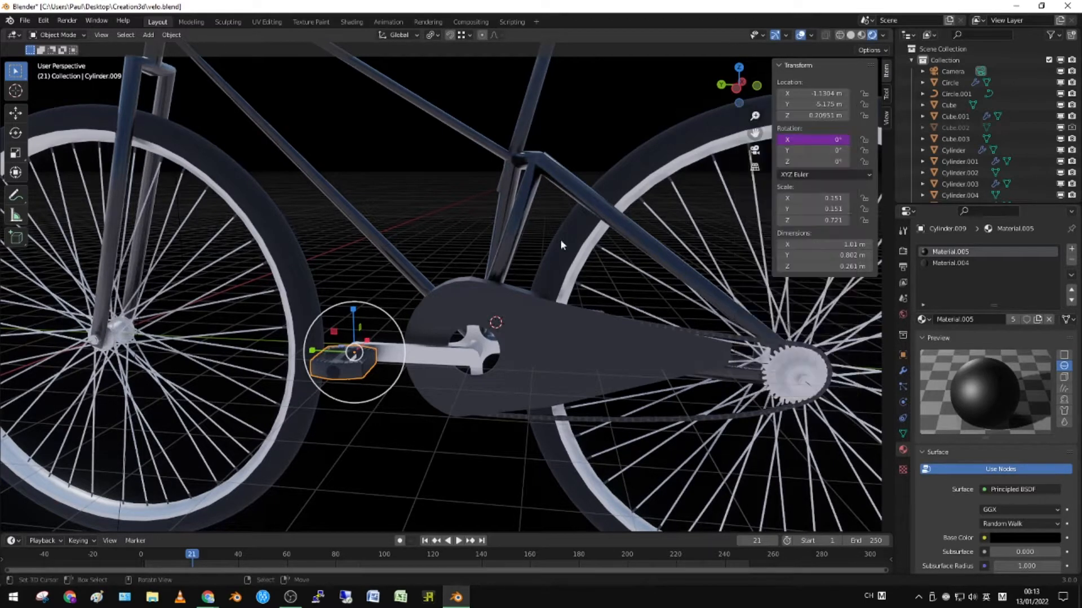
# Step: Test the new pedal driver by rotating the crank about global X, then cancel the rotation
pyautogui.click(481, 345)
pyautogui.press('r')
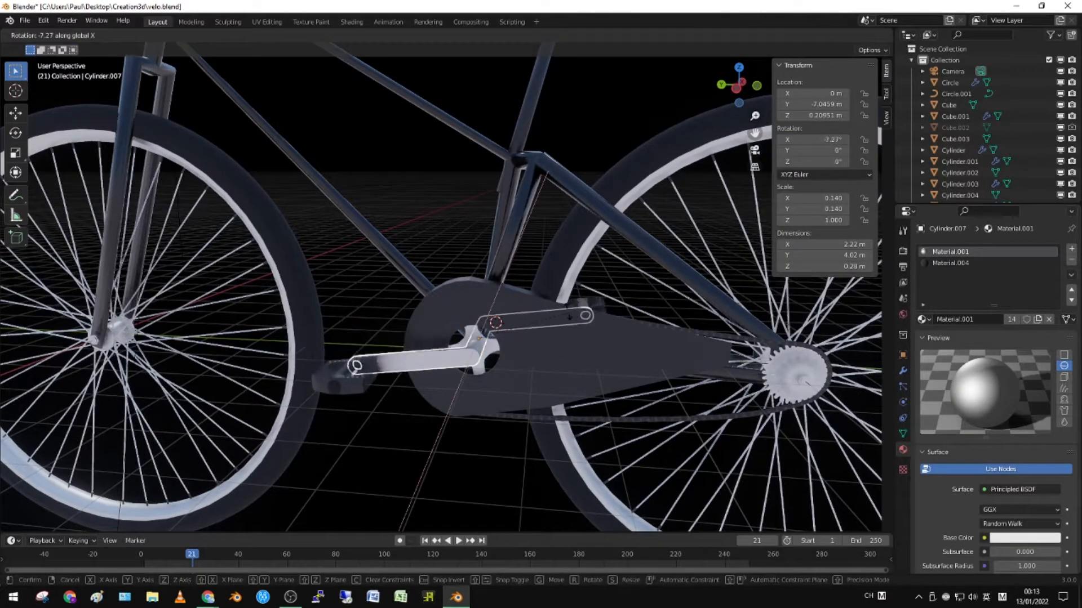
pyautogui.press('x')
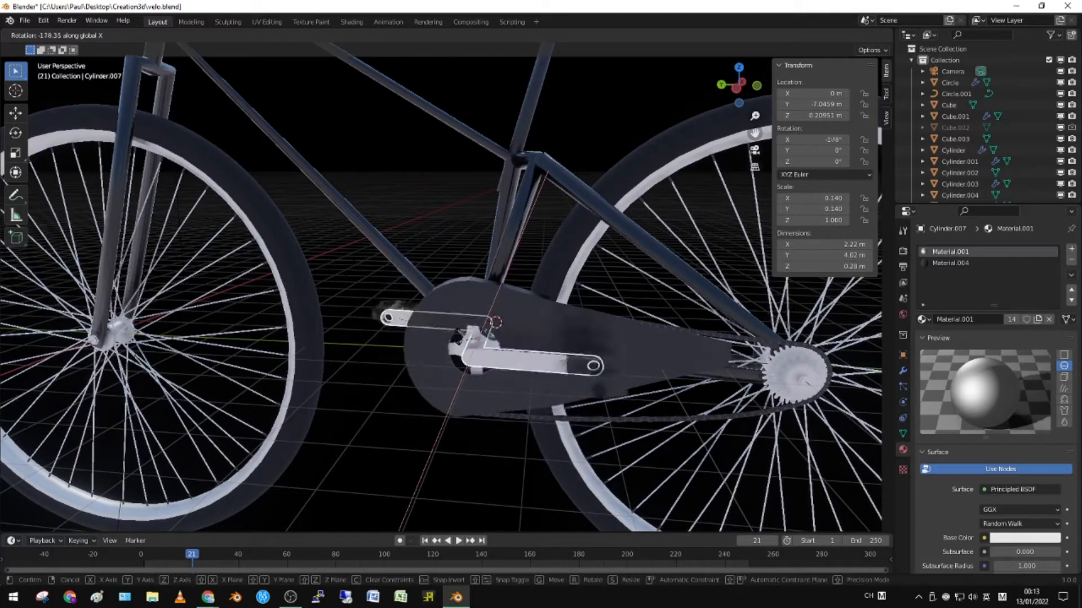
pyautogui.press('Escape')
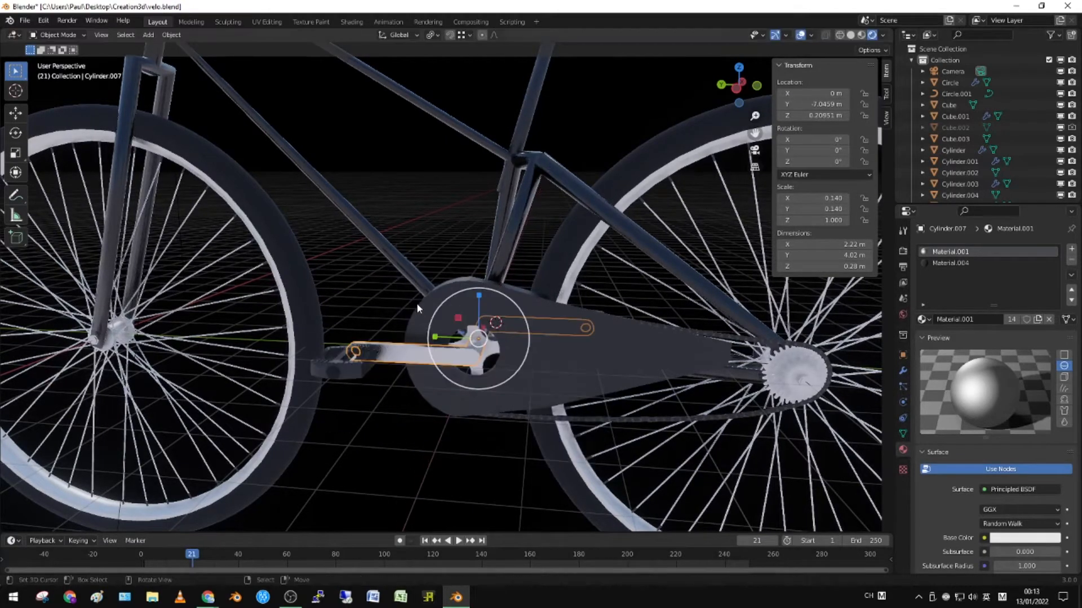
# Step: Add a driver with expression "-var + 0.0" to the opposite pedal's X rotation, reading the X Rotation of Cylinder.007
pyautogui.moveTo(417, 302); pyautogui.dragTo(485, 443, button='middle')
pyautogui.click(486, 444)
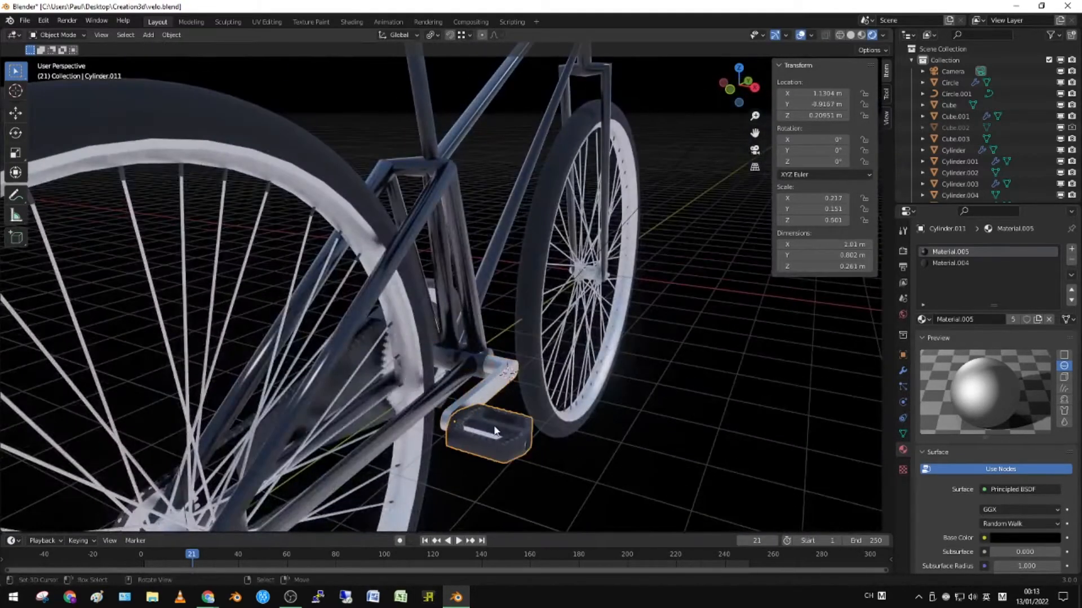
pyautogui.moveTo(618, 331); pyautogui.dragTo(508, 311, button='middle')
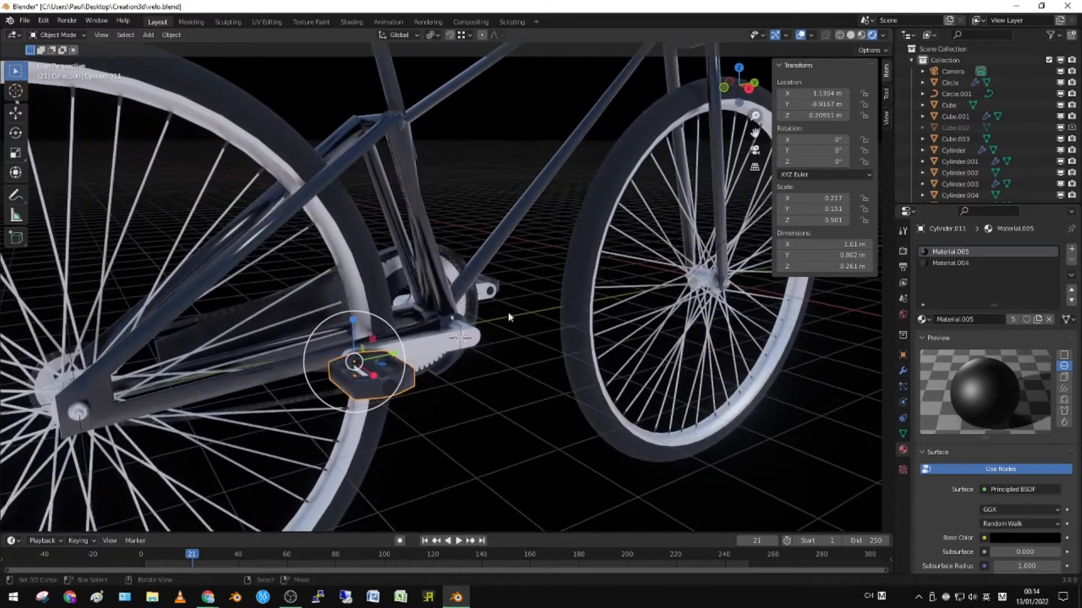
pyautogui.rightClick(831, 140)
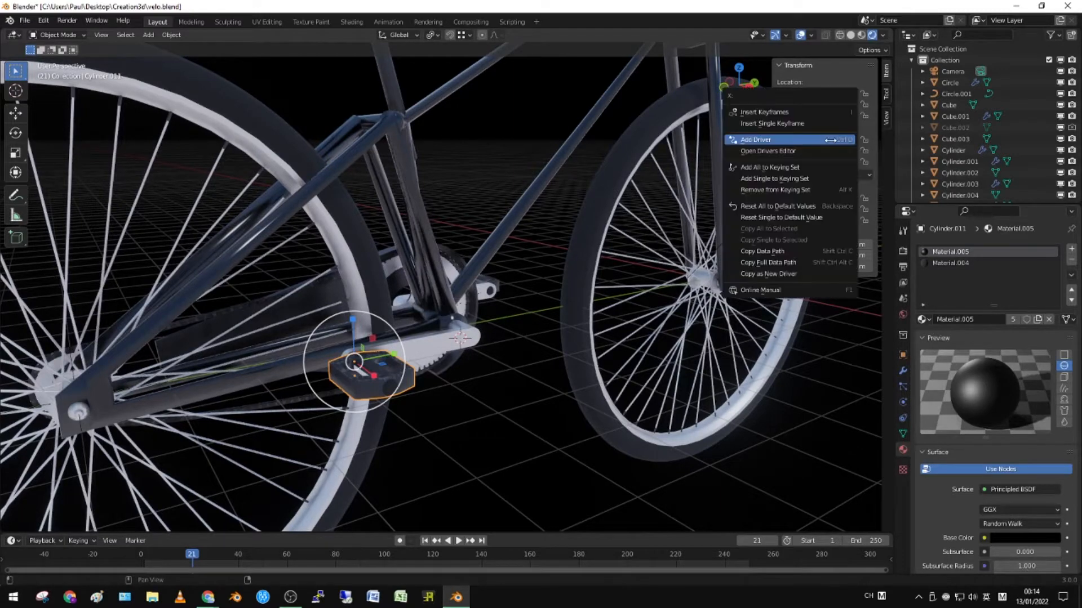
pyautogui.click(831, 140)
pyautogui.click(779, 189)
pyautogui.write('-var + 0.0')
pyautogui.click(851, 266)
pyautogui.scroll(-3, 832, 381)
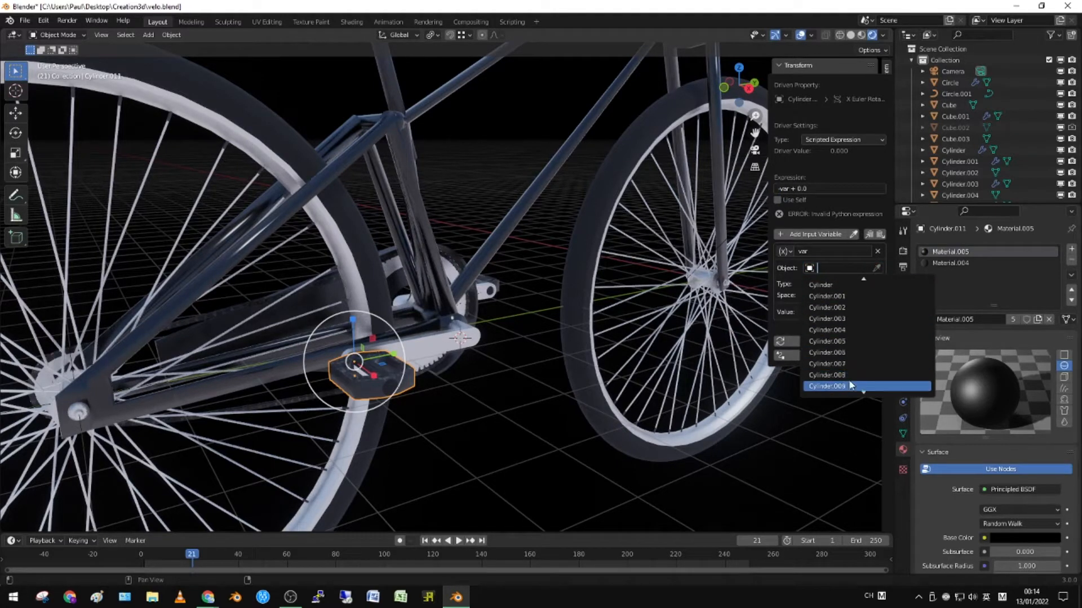
pyautogui.click(848, 366)
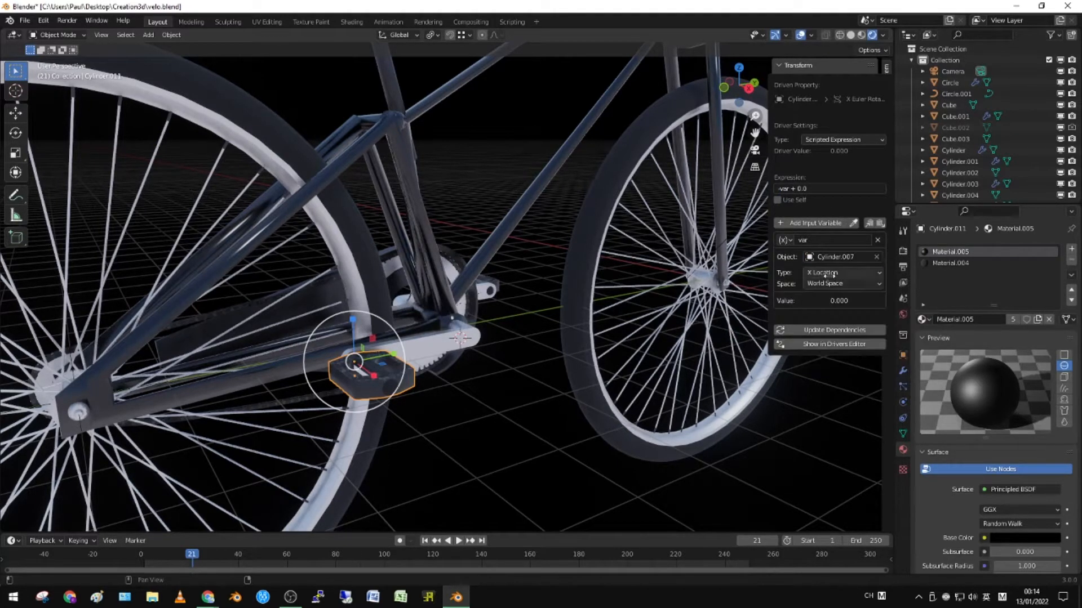
pyautogui.click(835, 273)
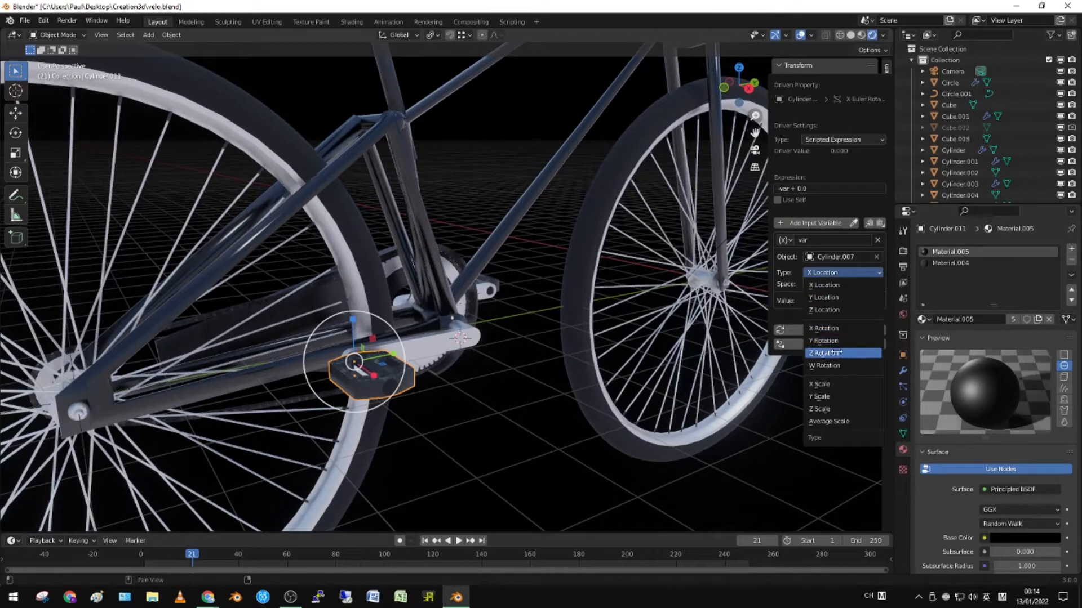
pyautogui.click(836, 329)
# Step: Check the opposite pedal's driver by turning the crank about global X, then discard the rotation
pyautogui.click(455, 333)
pyautogui.press('r')
pyautogui.press('x')
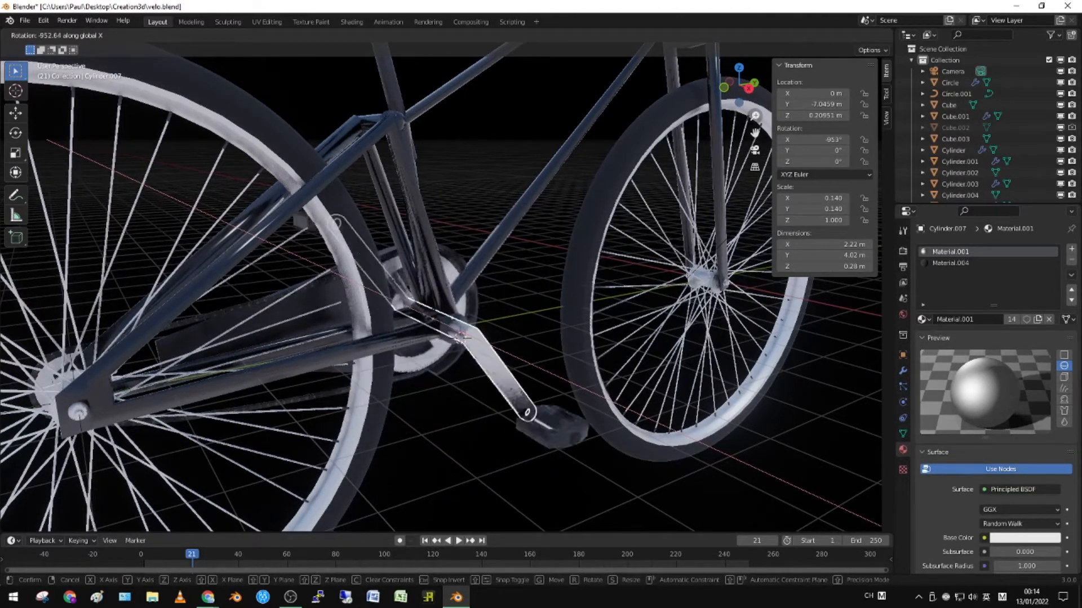
pyautogui.rightClick(373, 219)
# Step: Select the chain running around the chainring and the rear sprocket
pyautogui.scroll(-3, 444, 330)
pyautogui.moveTo(444, 330); pyautogui.dragTo(502, 357, button='middle')
pyautogui.scroll(2, 414, 350)
pyautogui.scroll(4, 503, 356)
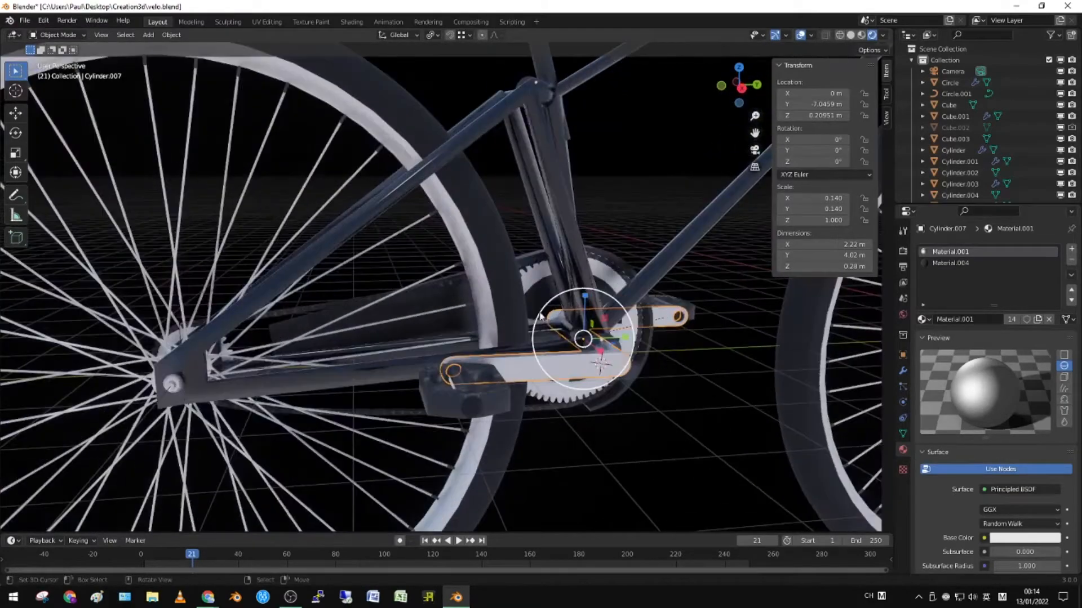
pyautogui.moveTo(539, 316); pyautogui.dragTo(549, 259, button='middle')
pyautogui.click(549, 255)
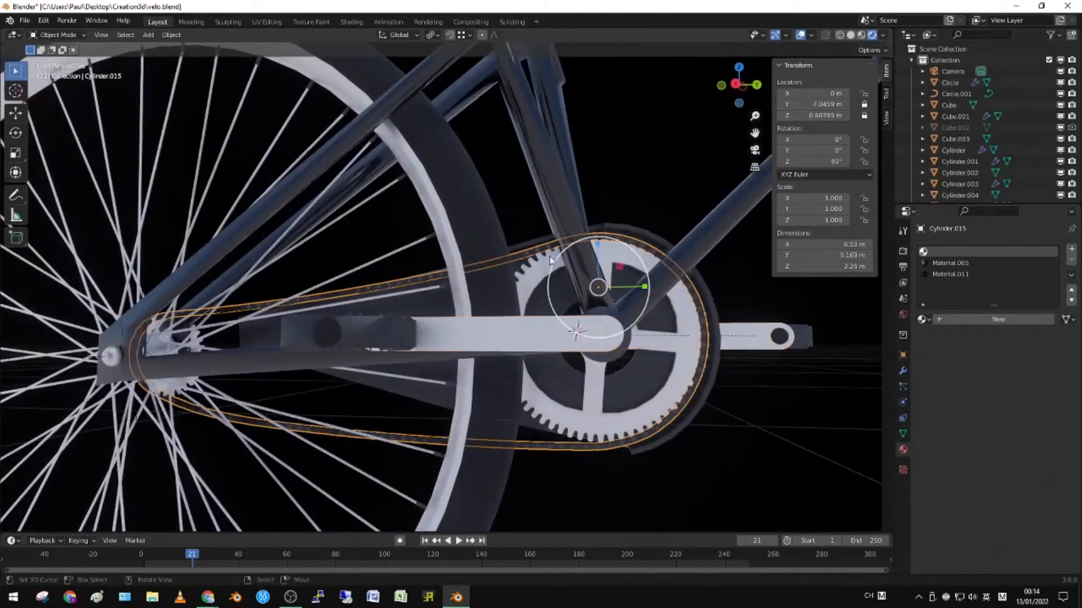
# Step: Test how the chain shifts by moving it and varying its X location, then discard the changes
pyautogui.moveTo(648, 308); pyautogui.dragTo(651, 310, button='middle')
pyautogui.press('g')
pyautogui.press('y')
pyautogui.rightClick(605, 297)
pyautogui.press('g')
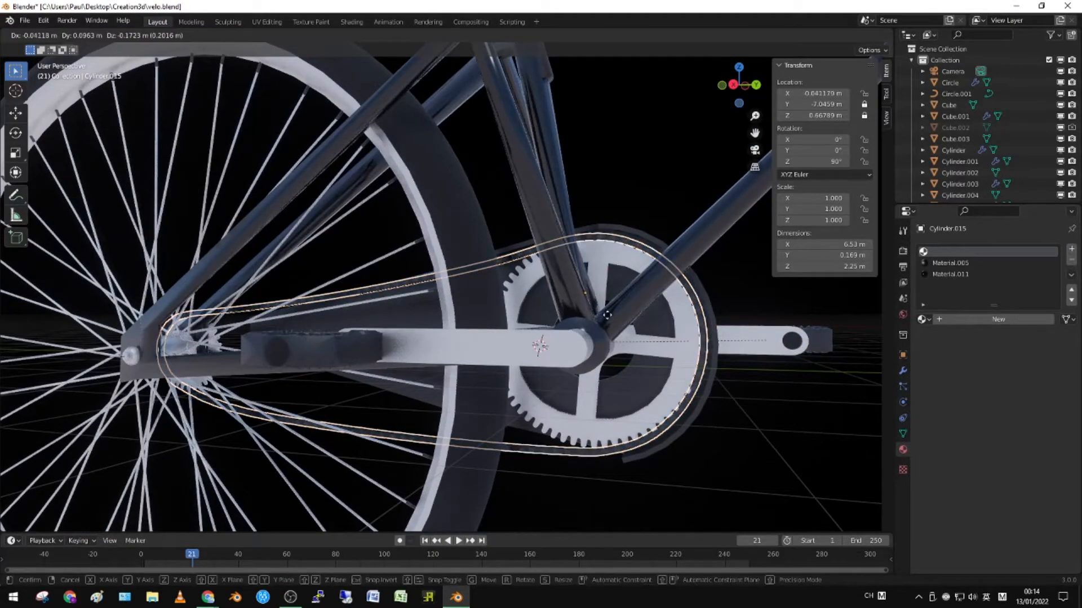
pyautogui.click(660, 295)
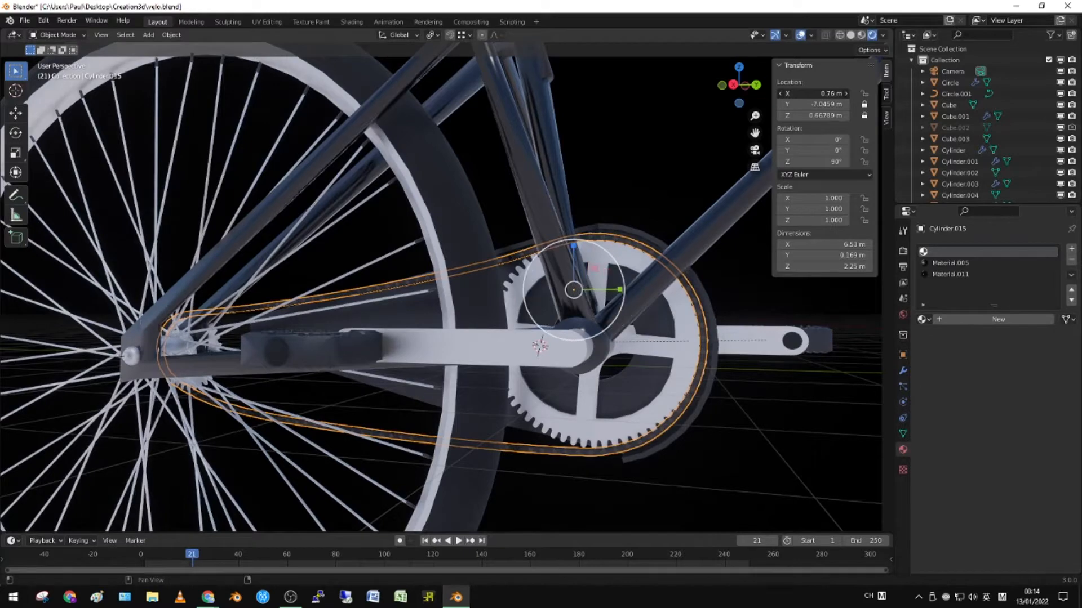
pyautogui.moveTo(545, 283); pyautogui.dragTo(623, 303)
pyautogui.rightClick(813, 93)
# Step: Examine how the chain meshes with the chainring teeth, leaving the chain selected
pyautogui.moveTo(699, 180); pyautogui.dragTo(632, 274, button='middle')
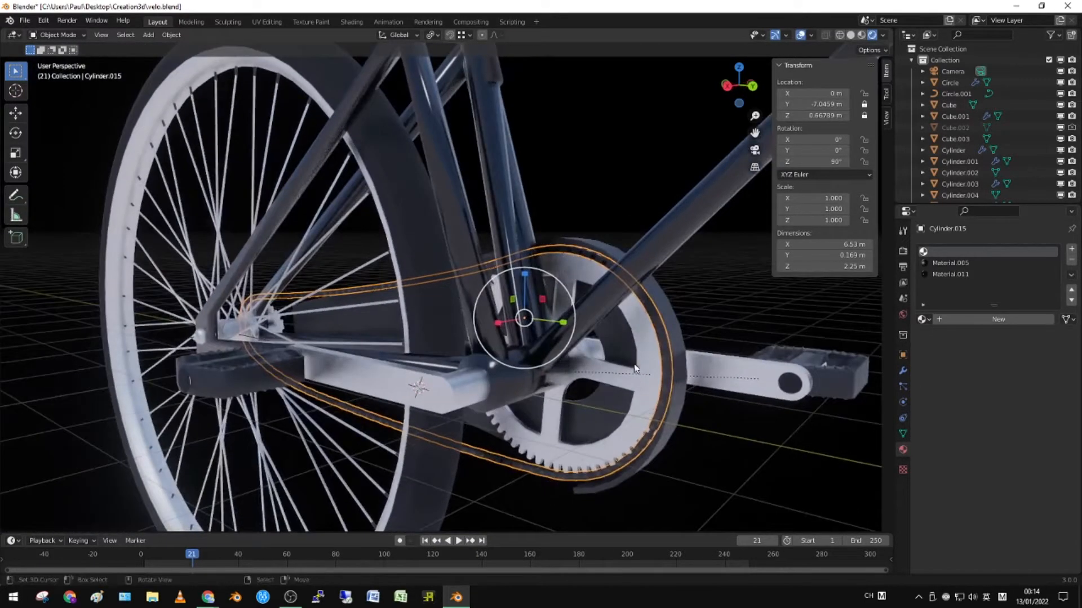
pyautogui.moveTo(643, 330); pyautogui.dragTo(681, 310, button='middle')
pyautogui.click(681, 310)
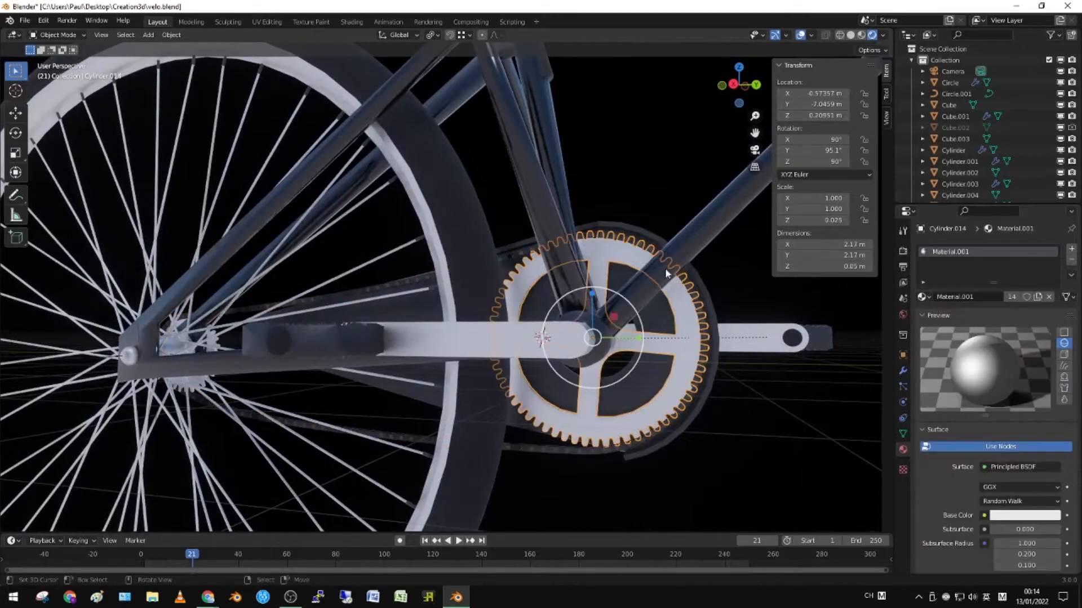
pyautogui.moveTo(738, 257); pyautogui.dragTo(575, 214, button='middle')
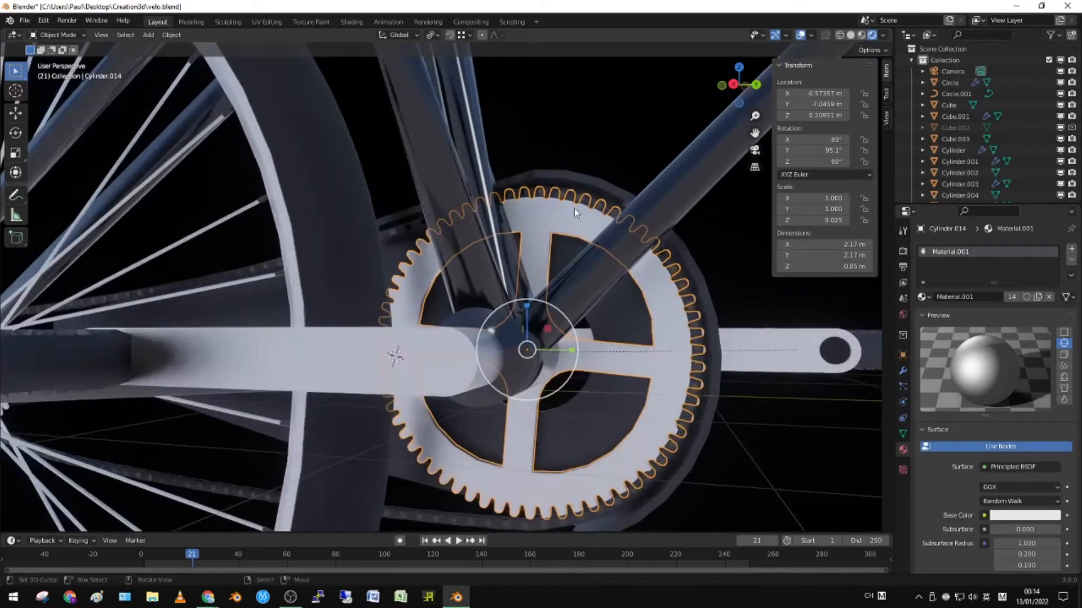
pyautogui.click(572, 205)
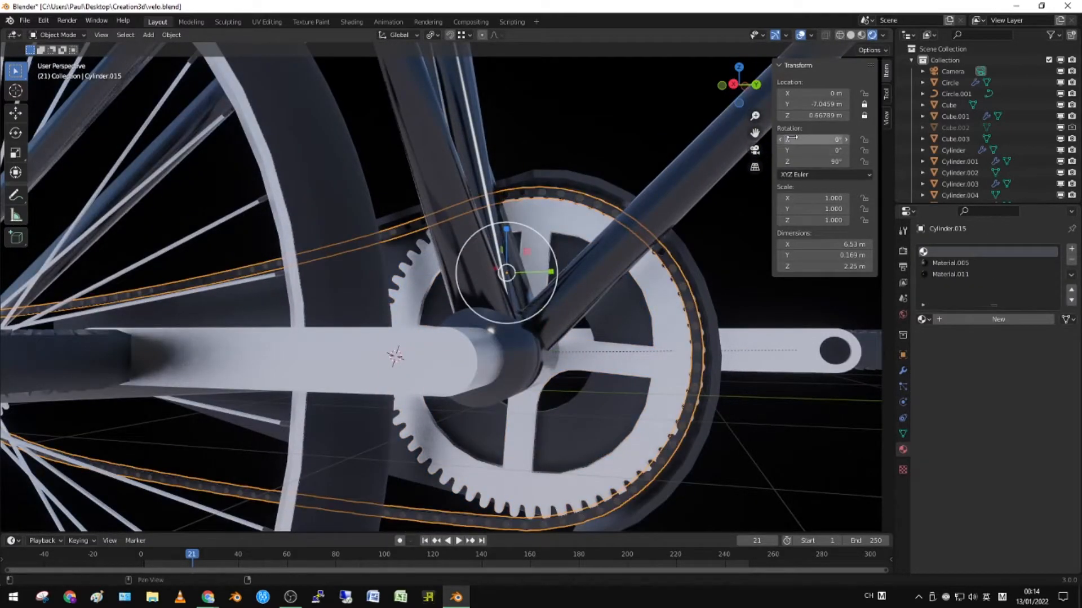
pyautogui.scroll(-4, 668, 287)
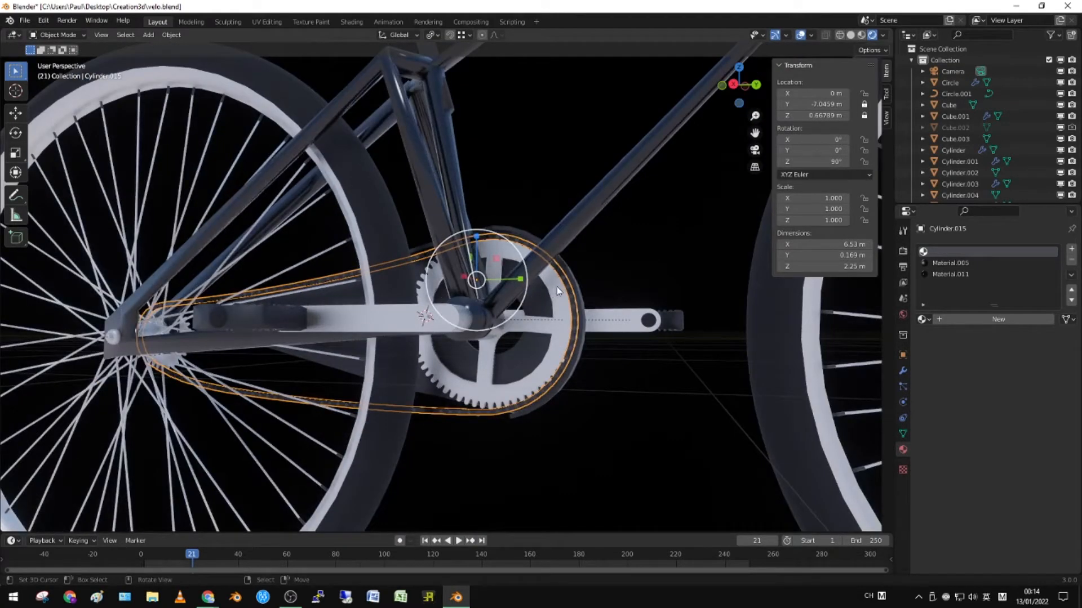
pyautogui.scroll(3, 558, 290)
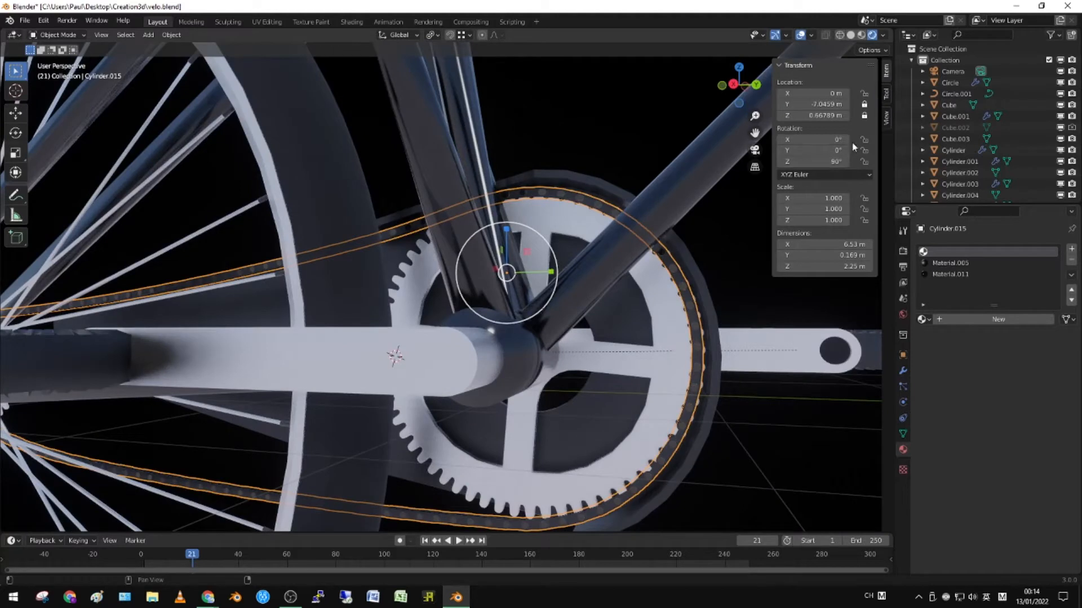
# Step: Add a driver to the chain's X location that reads the X Rotation of Cylinder.007
pyautogui.rightClick(829, 93)
pyautogui.click(810, 93)
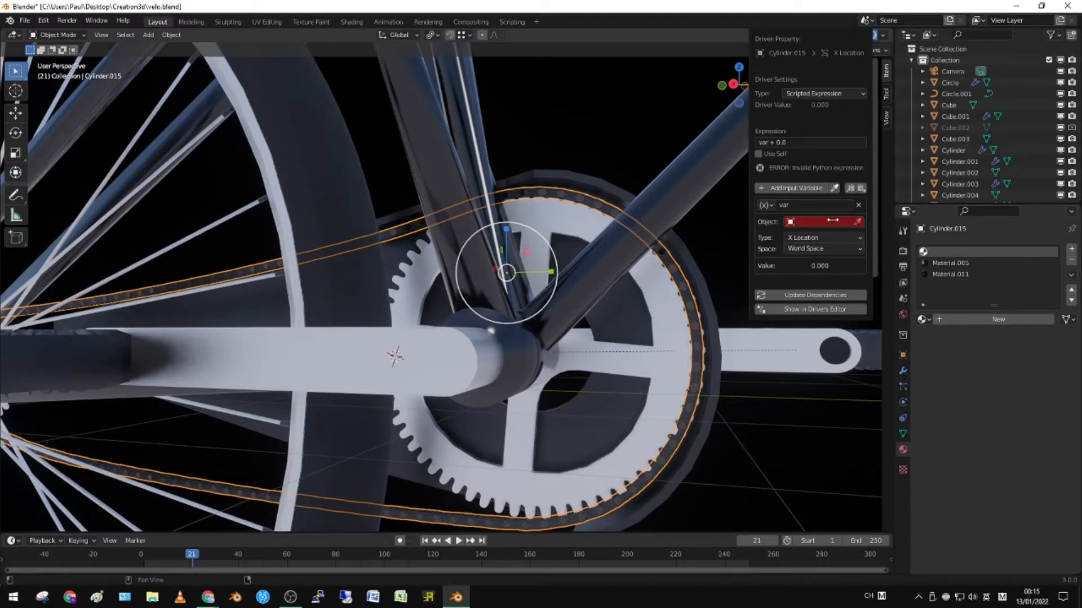
pyautogui.click(832, 219)
pyautogui.write('cy')
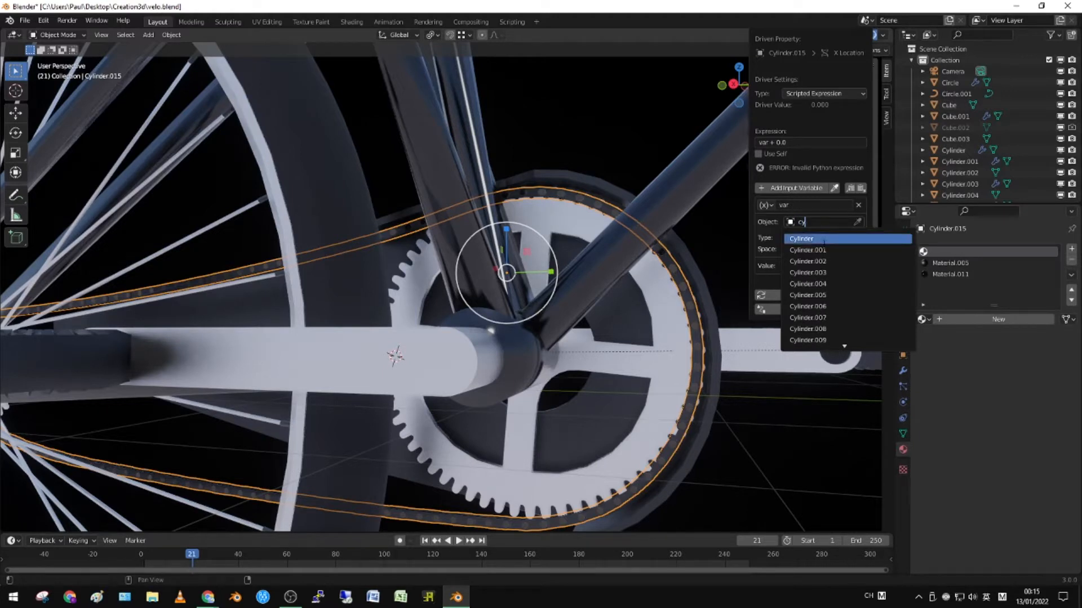
pyautogui.click(807, 272)
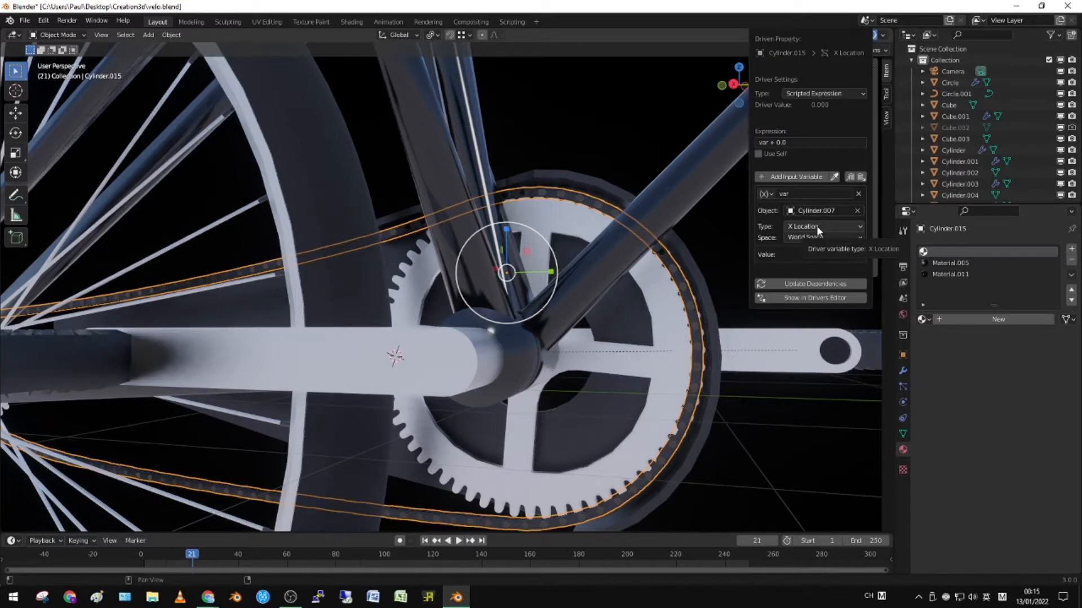
pyautogui.click(816, 225)
pyautogui.click(821, 282)
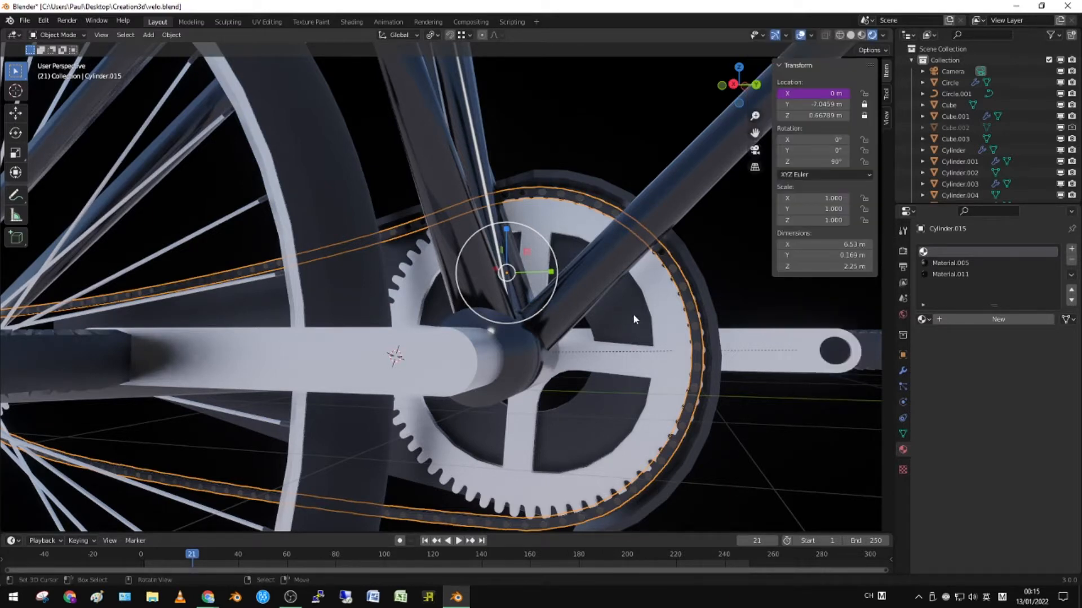
# Step: Rotate the chainring about global X to test the chain's response, then cancel the rotation
pyautogui.click(667, 338)
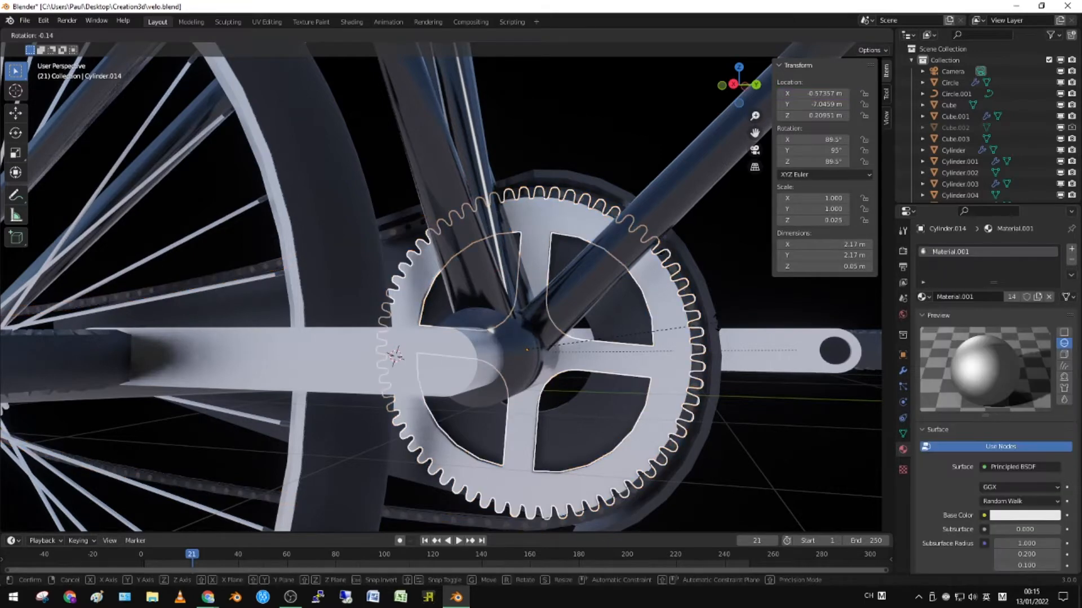
pyautogui.press('r')
pyautogui.press('x')
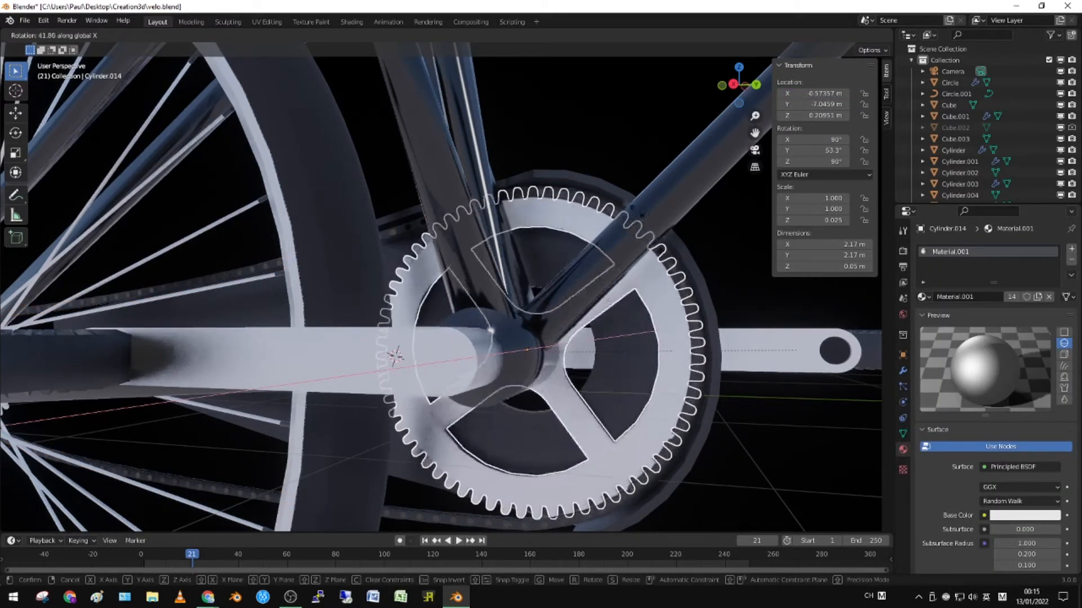
pyautogui.rightClick(680, 429)
# Step: Shorten the expression of the chain's X location driver to "var"
pyautogui.click(663, 259)
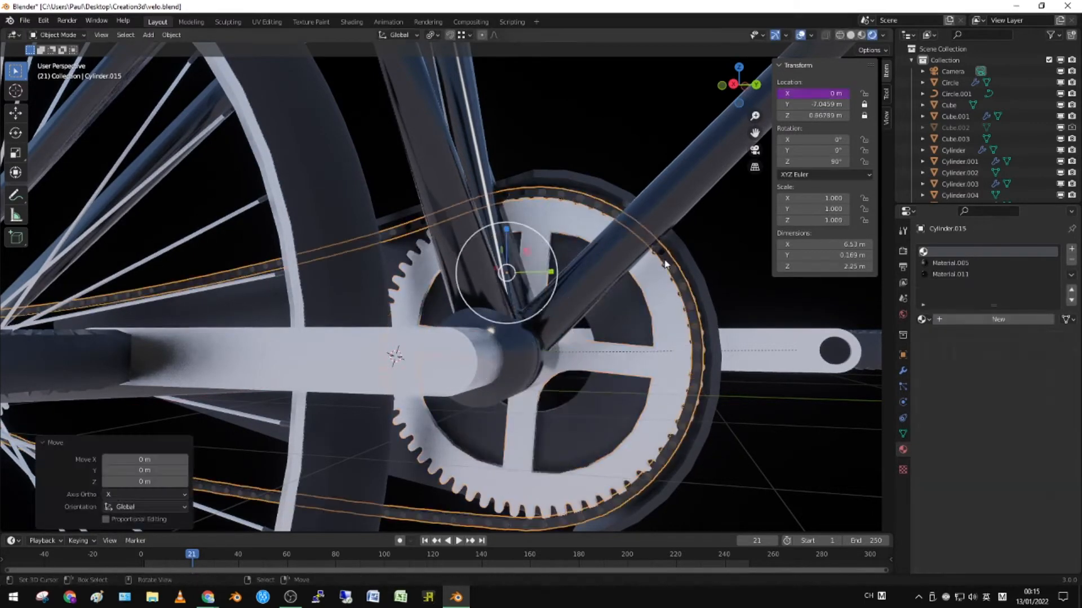
pyautogui.rightClick(823, 93)
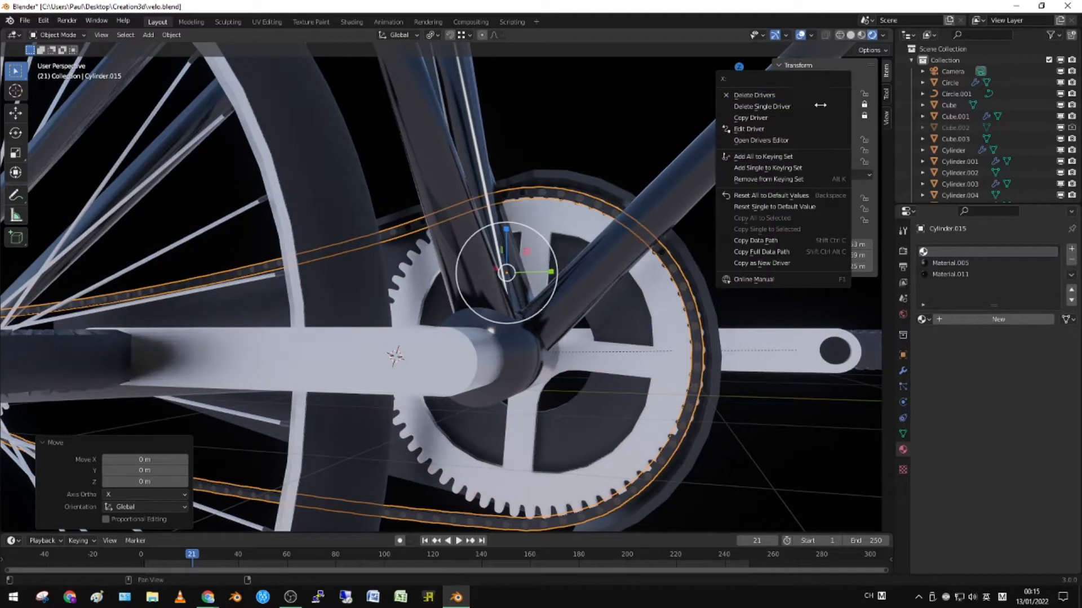
pyautogui.click(781, 129)
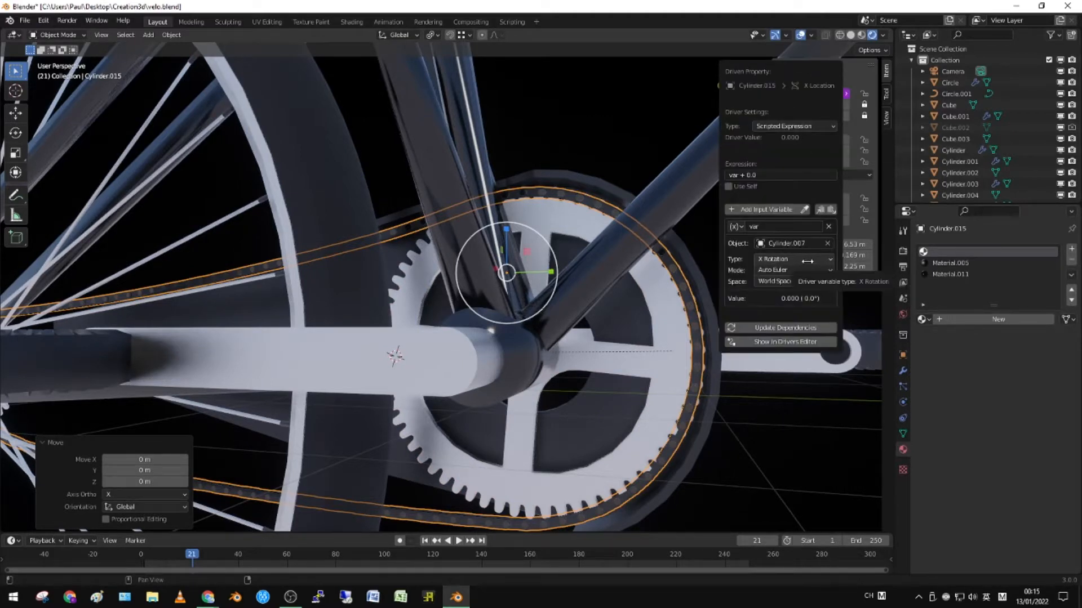
pyautogui.click(738, 176)
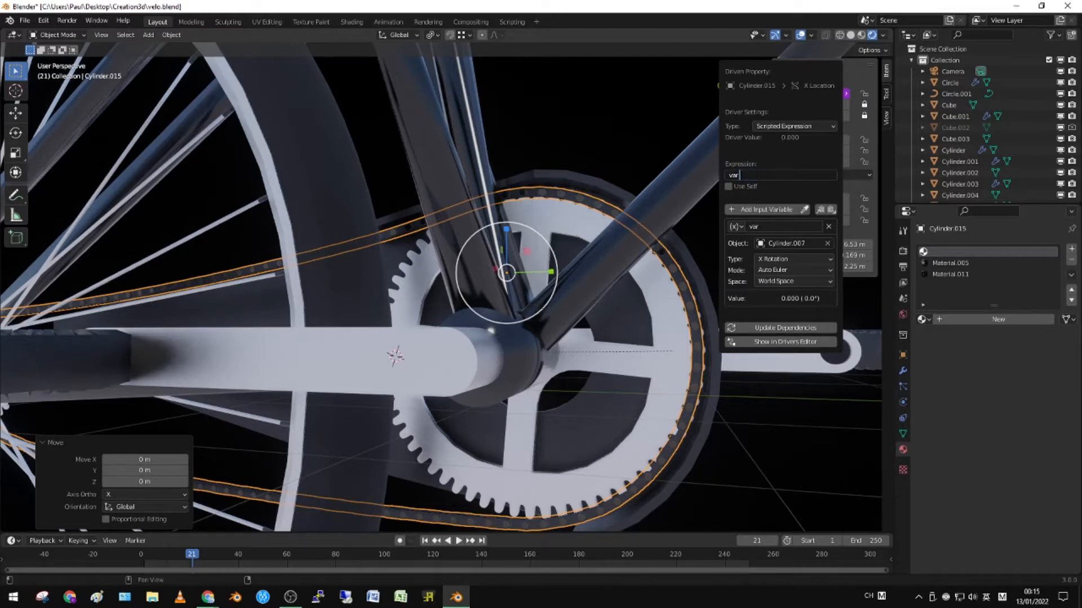
pyautogui.click(791, 275)
# Step: Turn the crank arms about global X to check the chain's travel, then cancel the rotation
pyautogui.click(672, 295)
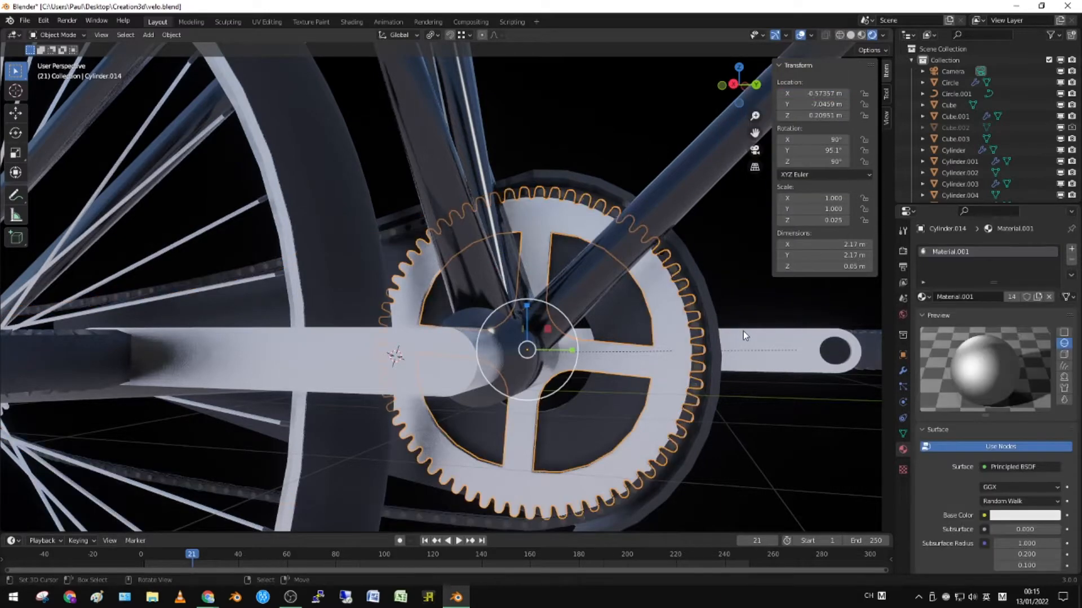
pyautogui.click(743, 331)
pyautogui.press('r')
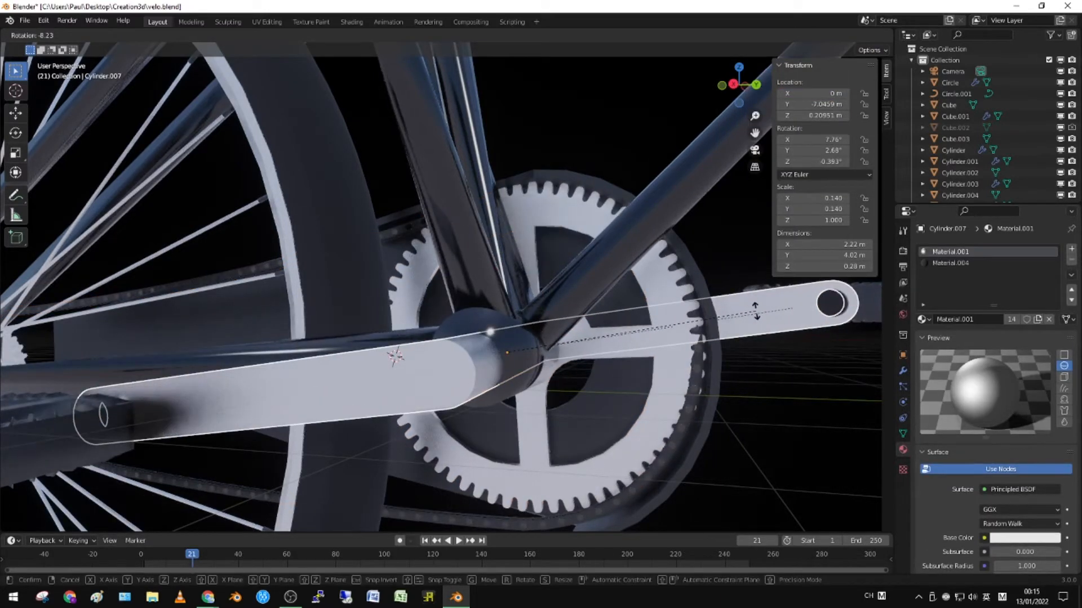
pyautogui.press('x')
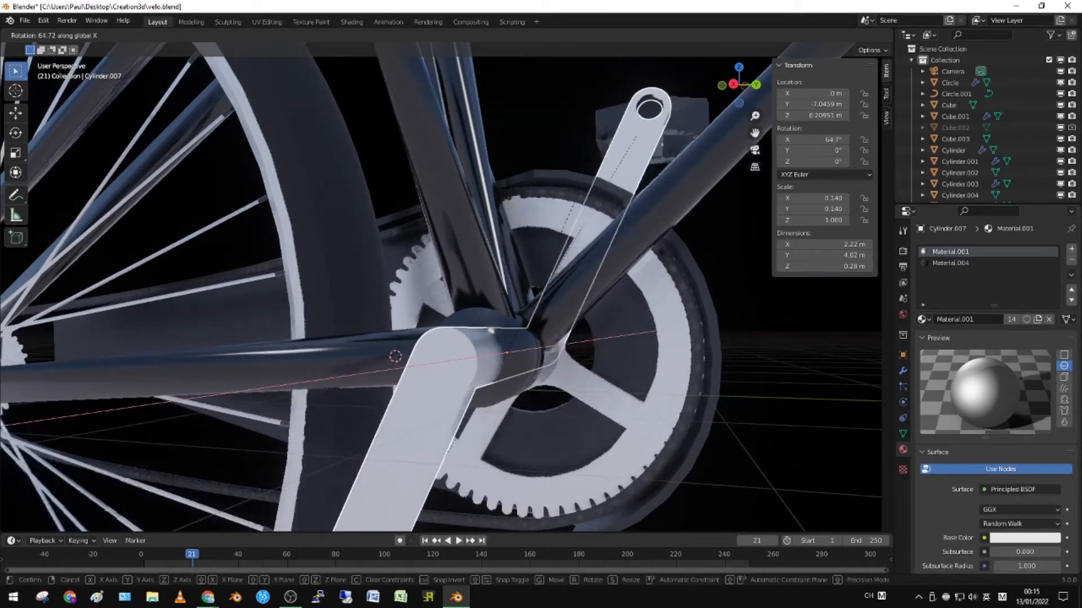
pyautogui.rightClick(549, 203)
# Step: Reverse the chain's X location driver by setting its expression to "-var"
pyautogui.click(551, 197)
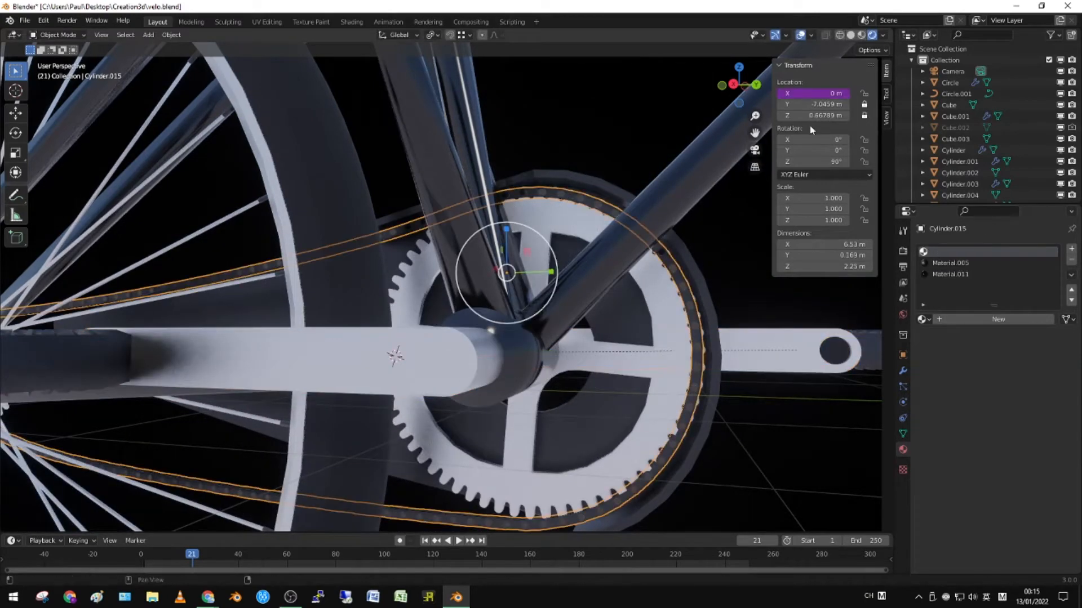
pyautogui.rightClick(784, 94)
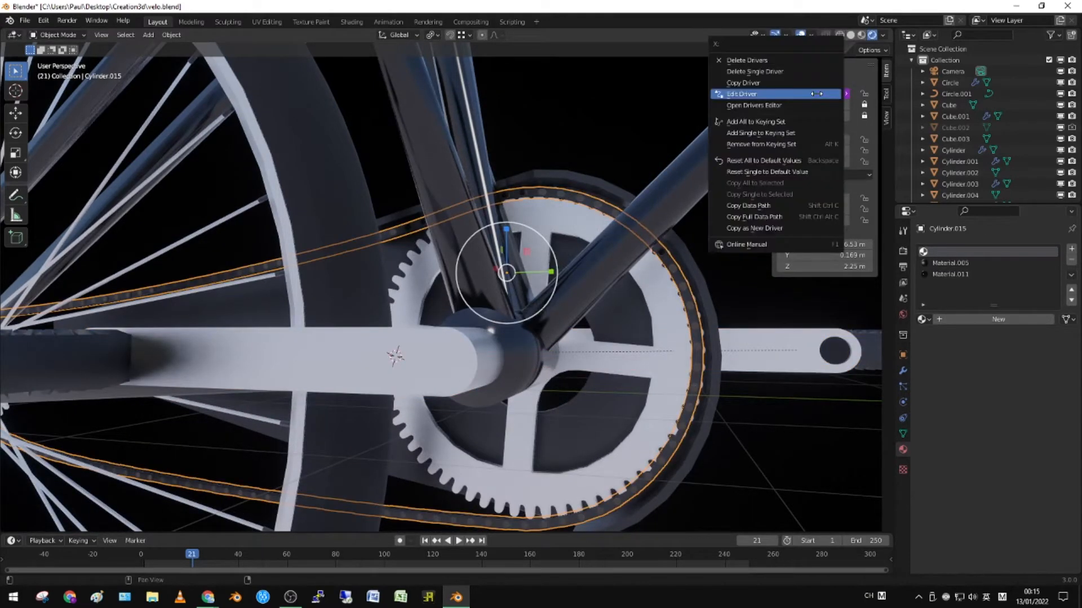
pyautogui.click(776, 94)
pyautogui.click(727, 143)
pyautogui.write('-var')
pyautogui.press('Return')
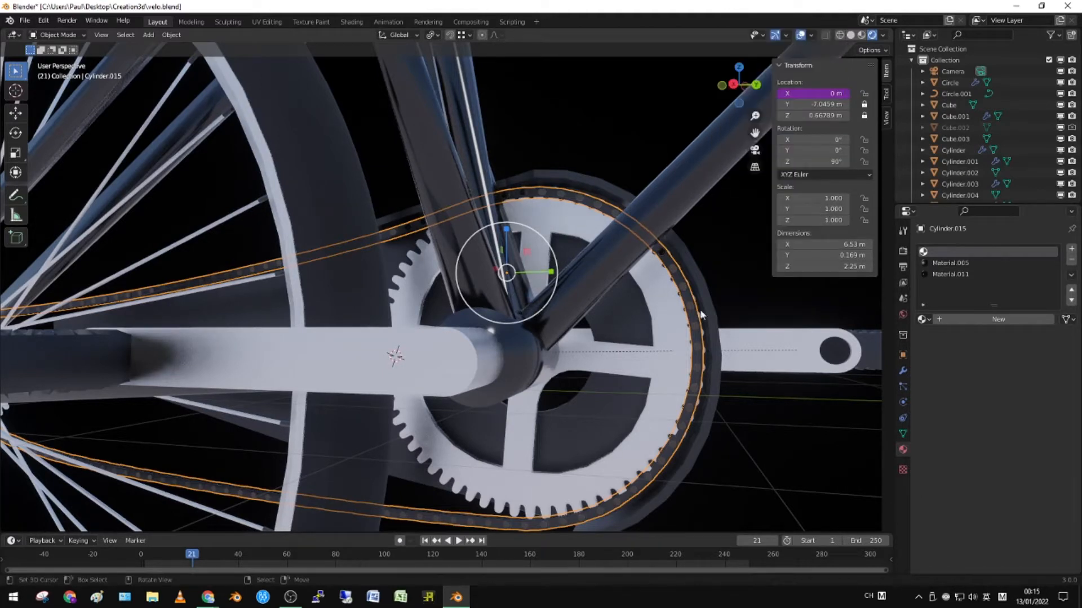
# Step: Check the reversed chain driver by rotating the crank about global X, then discard the rotation
pyautogui.click(747, 349)
pyautogui.press('r')
pyautogui.press('x')
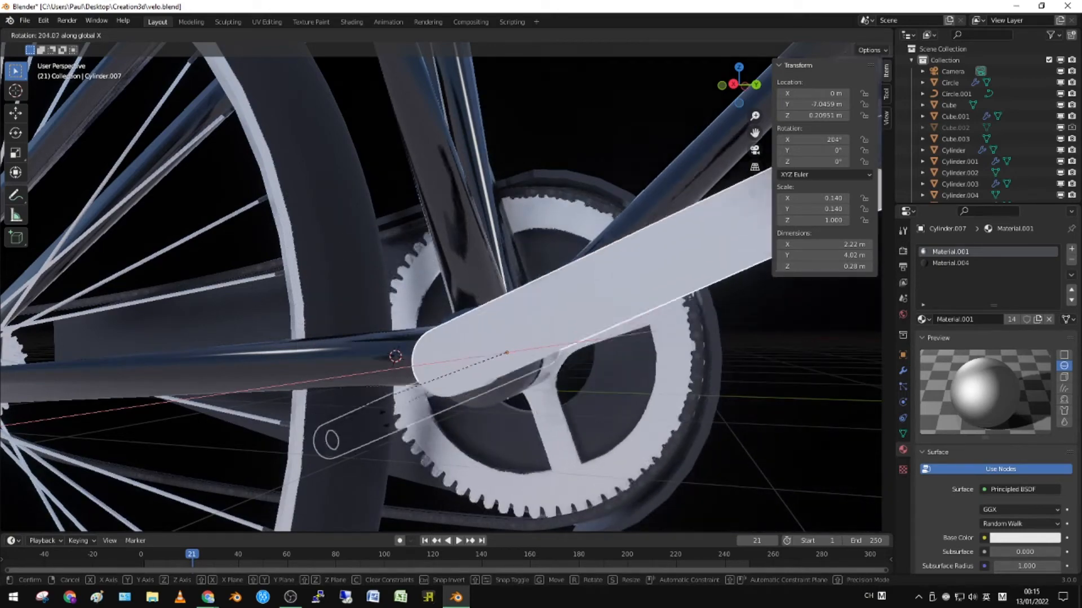
pyautogui.rightClick(571, 294)
# Step: Select the rear sprocket at the hub and apply its rotation
pyautogui.scroll(-5, 571, 294)
pyautogui.moveTo(394, 304); pyautogui.dragTo(236, 321, button='middle')
pyautogui.scroll(4, 360, 341)
pyautogui.moveTo(360, 341); pyautogui.dragTo(429, 327, button='middle')
pyautogui.scroll(-5, 456, 326)
pyautogui.scroll(5, 457, 325)
pyautogui.click(442, 296)
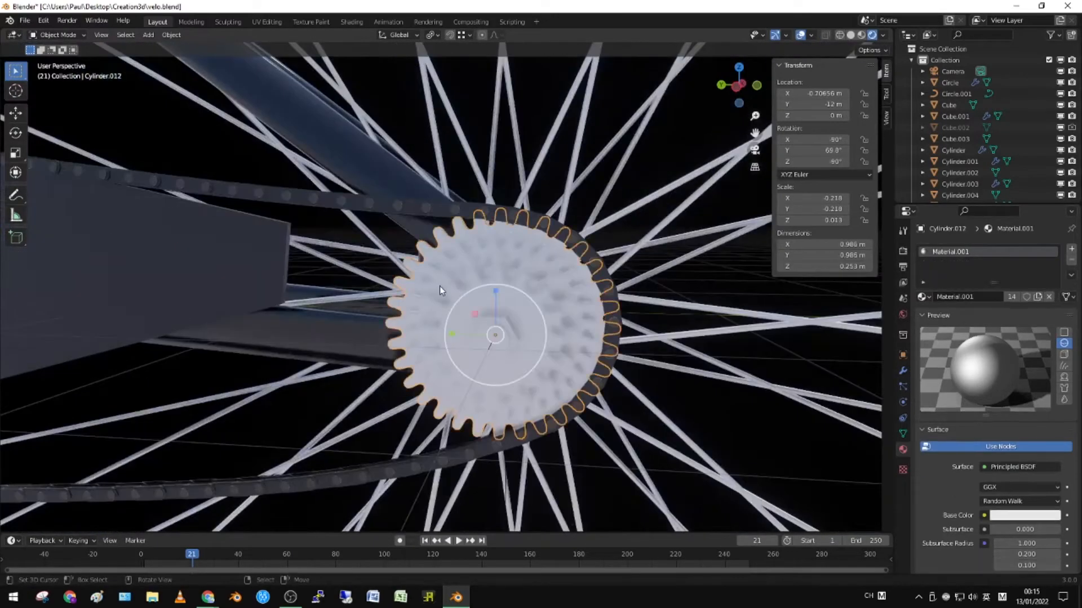
pyautogui.moveTo(410, 260); pyautogui.dragTo(589, 263, button='middle')
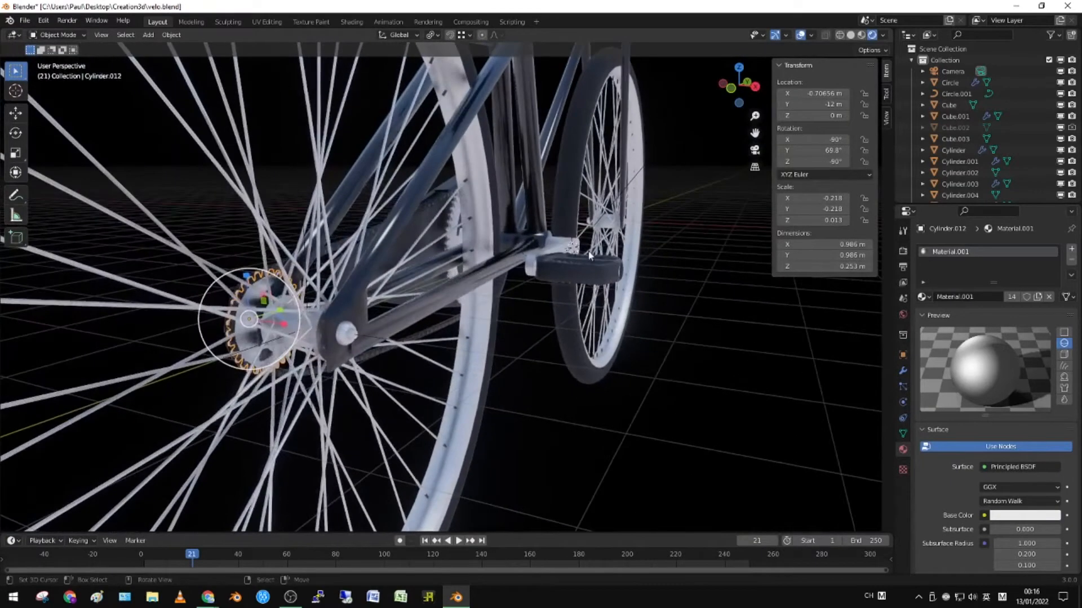
pyautogui.moveTo(399, 293); pyautogui.dragTo(506, 333, button='middle')
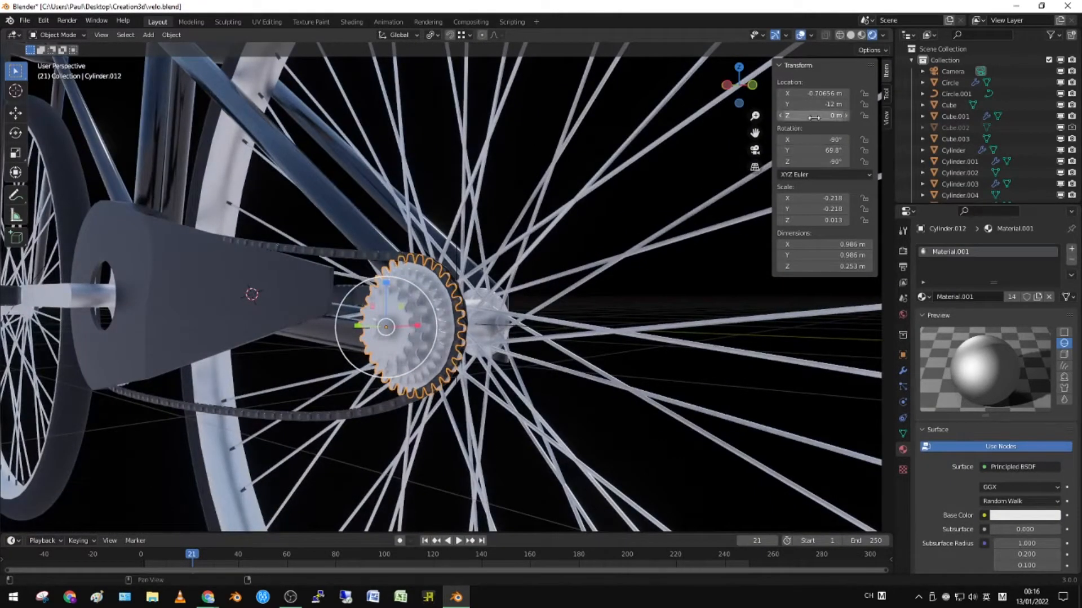
pyautogui.hotkey('ctrl', 'a')
pyautogui.click(644, 207)
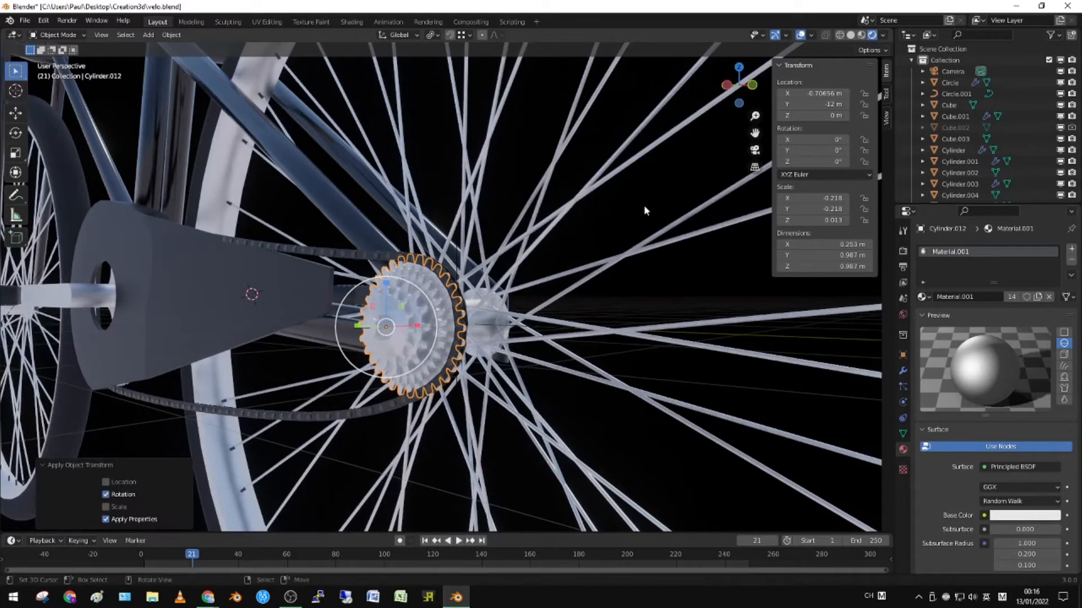
# Step: Add a driver to the rear sprocket's X rotation with expression "var + 0.0" and Cylinder.007 as the variable's object
pyautogui.scroll(3, 599, 222)
pyautogui.moveTo(606, 222); pyautogui.dragTo(639, 224, button='middle')
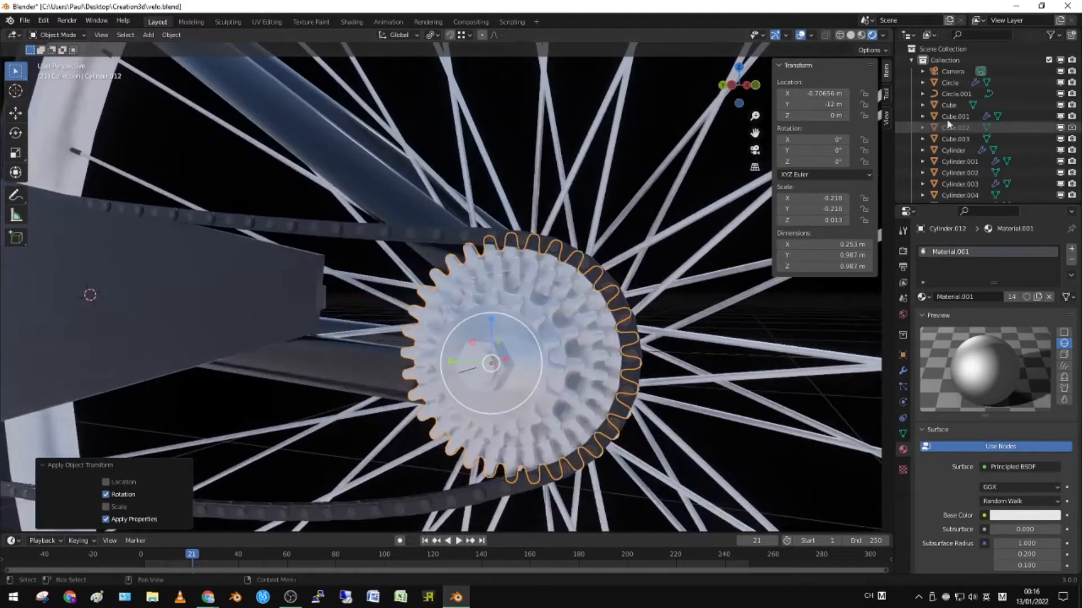
pyautogui.rightClick(827, 138)
pyautogui.moveTo(816, 139); pyautogui.dragTo(862, 138)
pyautogui.rightClick(816, 139)
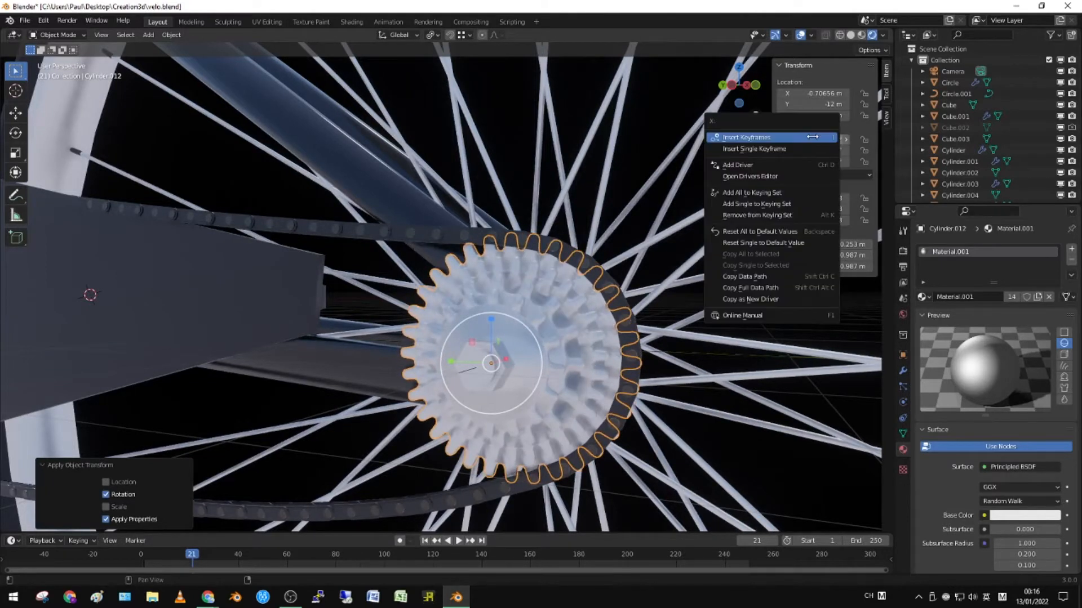
pyautogui.click(784, 166)
pyautogui.click(786, 296)
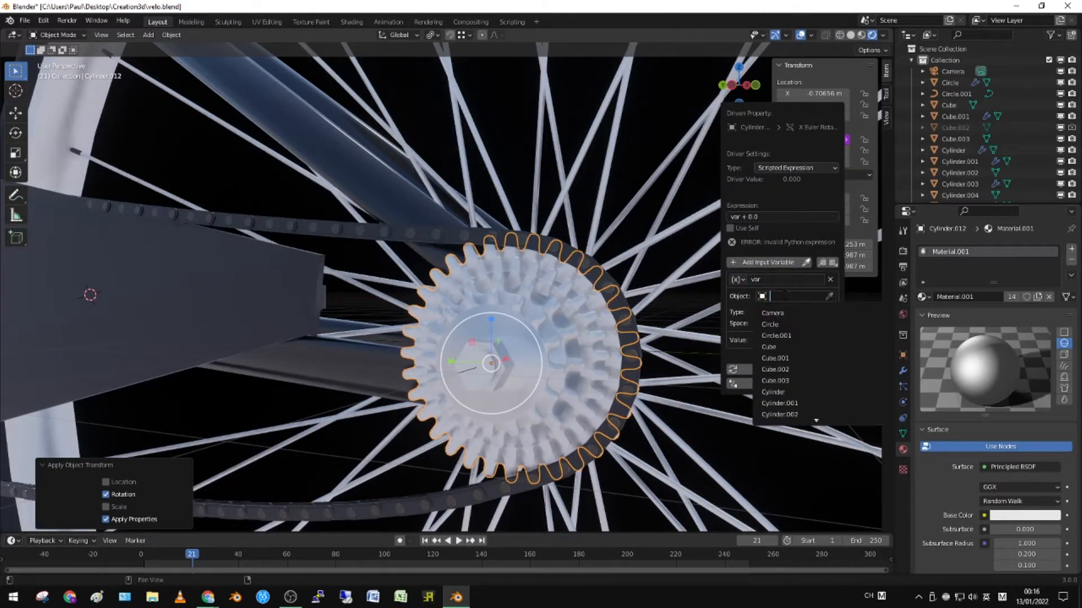
pyautogui.scroll(-5, 818, 411)
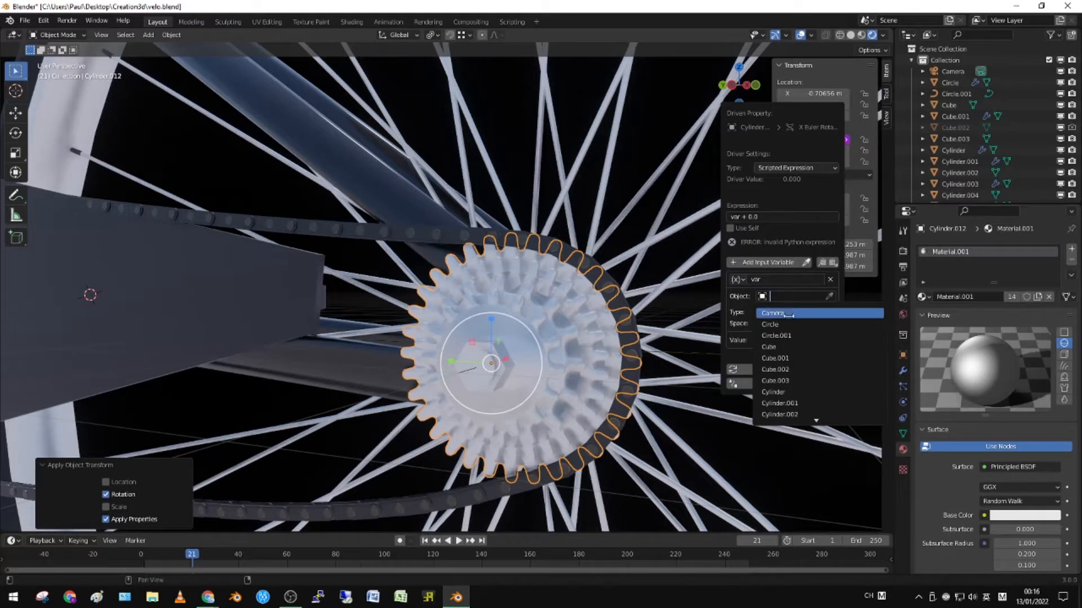
pyautogui.click(815, 414)
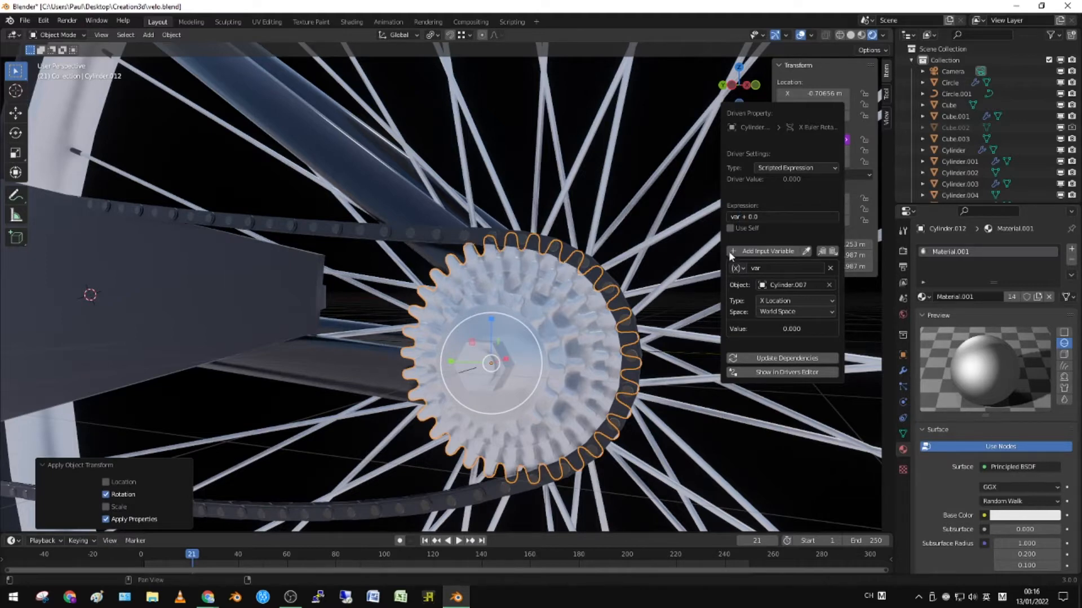
pyautogui.scroll(-5, 644, 330)
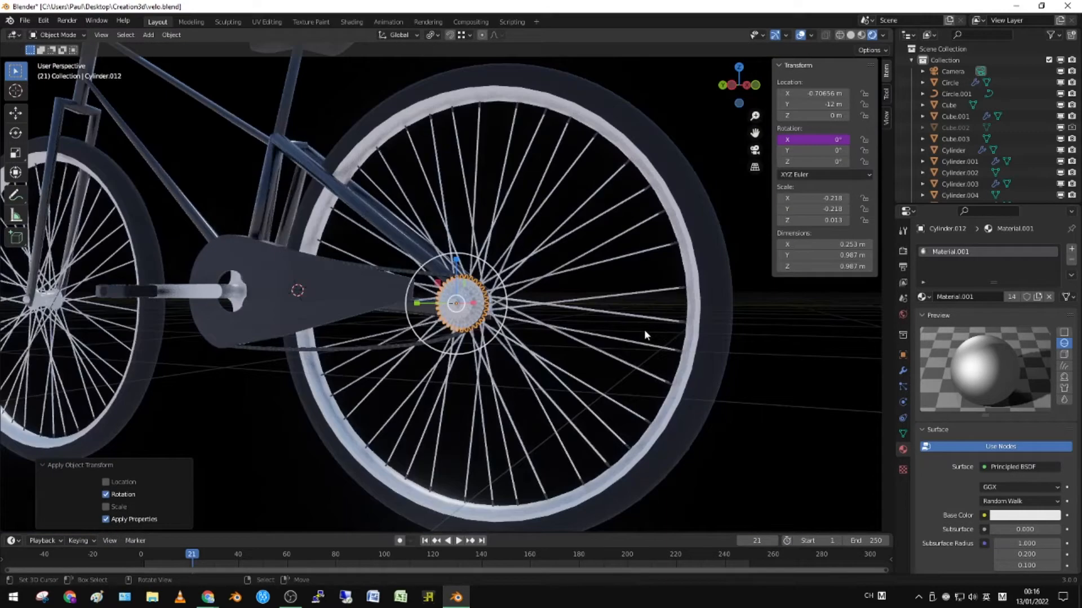
# Step: Compare the rear sprocket's size with the front chainring by moving and scaling it over the chainring in right view, then discard the changes
pyautogui.press('KP_1')
pyautogui.press('KP_3')
pyautogui.press('g')
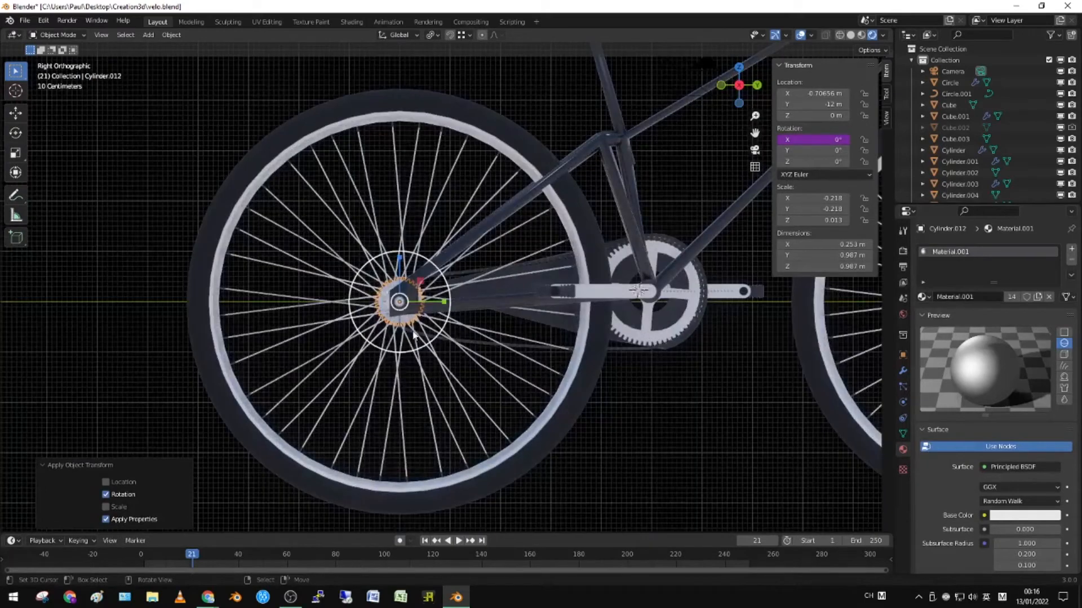
pyautogui.click(659, 318)
pyautogui.press('s')
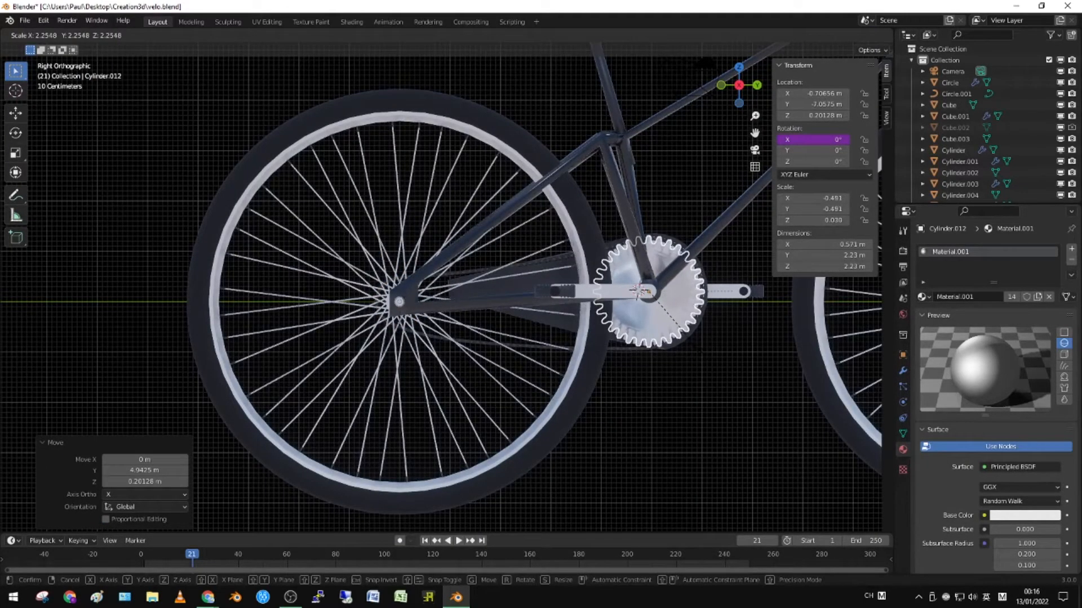
pyautogui.press('Escape')
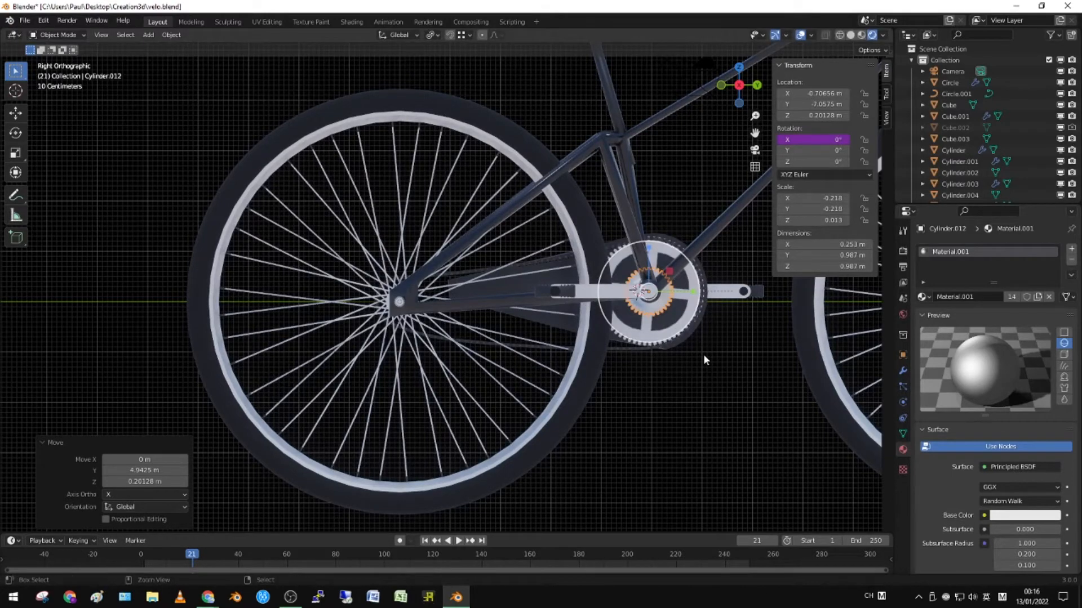
pyautogui.hotkey('ctrl', 'z')
# Step: Set the expression of the rear sprocket's X rotation driver to "var*2 + 0.0"
pyautogui.moveTo(693, 316); pyautogui.dragTo(430, 316, button='middle')
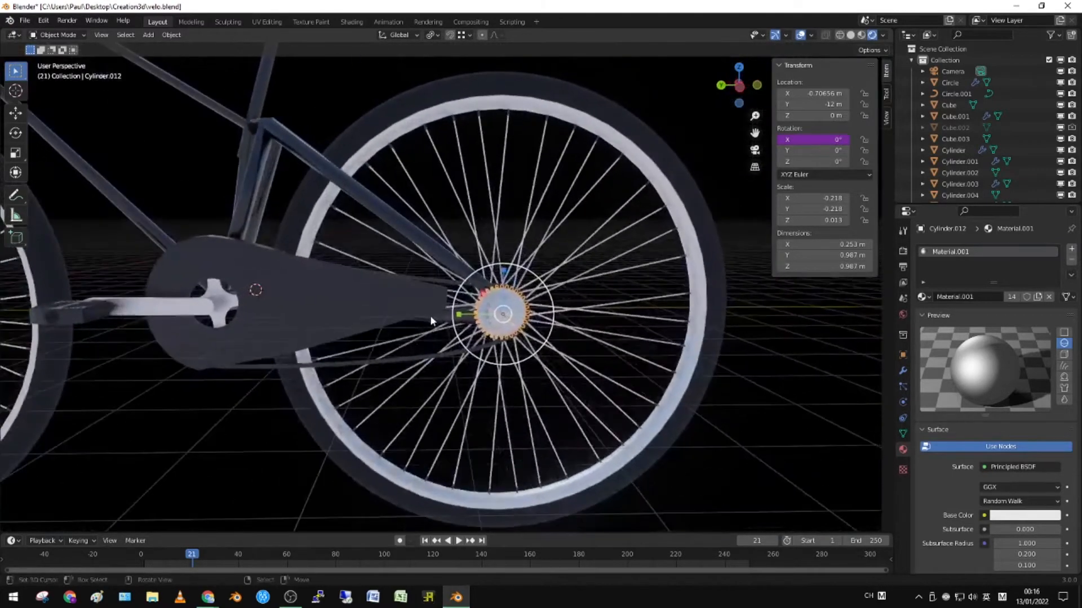
pyautogui.scroll(5, 552, 355)
pyautogui.moveTo(552, 355); pyautogui.dragTo(606, 335, button='middle')
pyautogui.rightClick(805, 140)
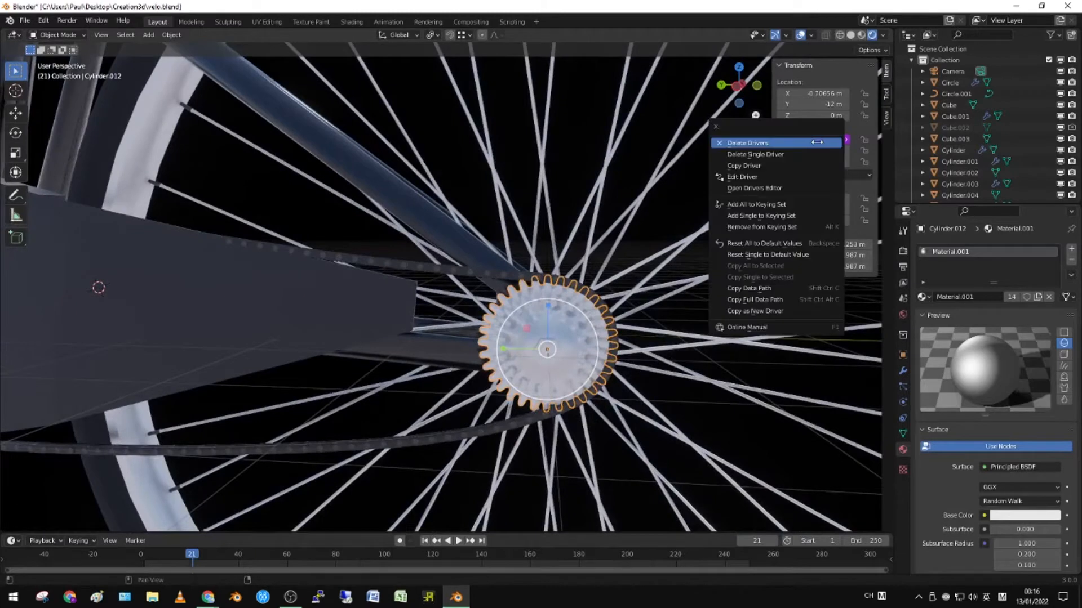
pyautogui.click(788, 177)
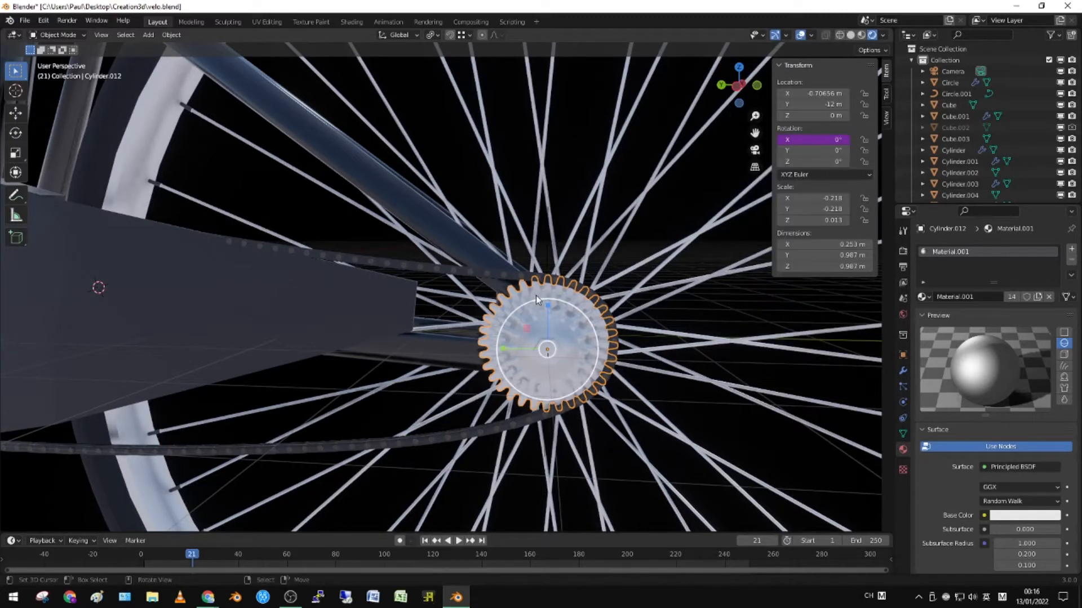
# Step: Check the doubled sprocket driver by rotating the crank about global X, then discard the rotation
pyautogui.scroll(-5, 535, 295)
pyautogui.click(208, 298)
pyautogui.press('r')
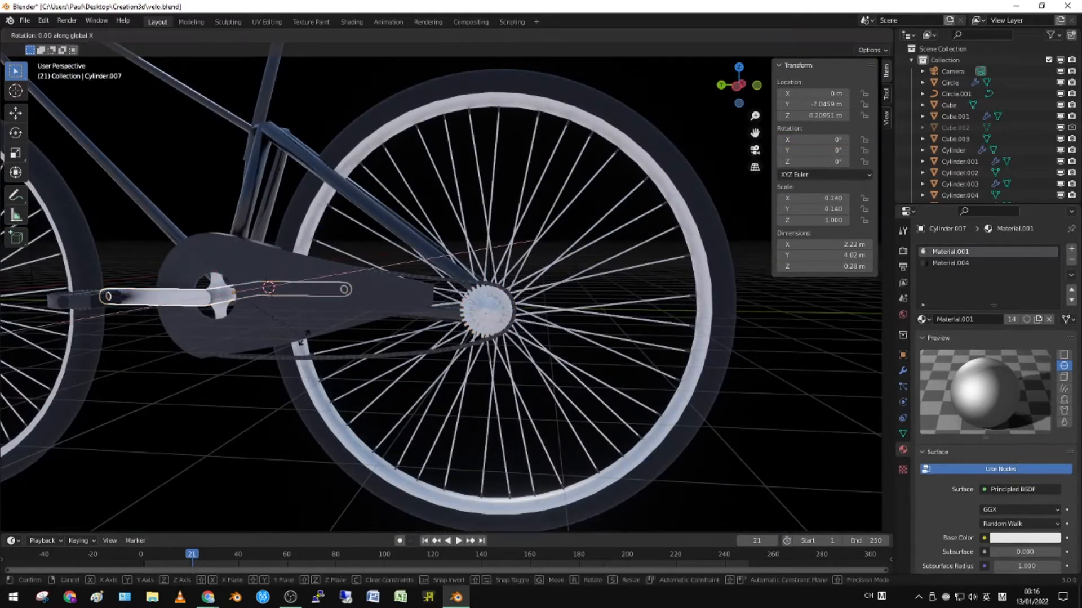
pyautogui.press('x')
pyautogui.rightClick(439, 246)
pyautogui.scroll(7, 485, 275)
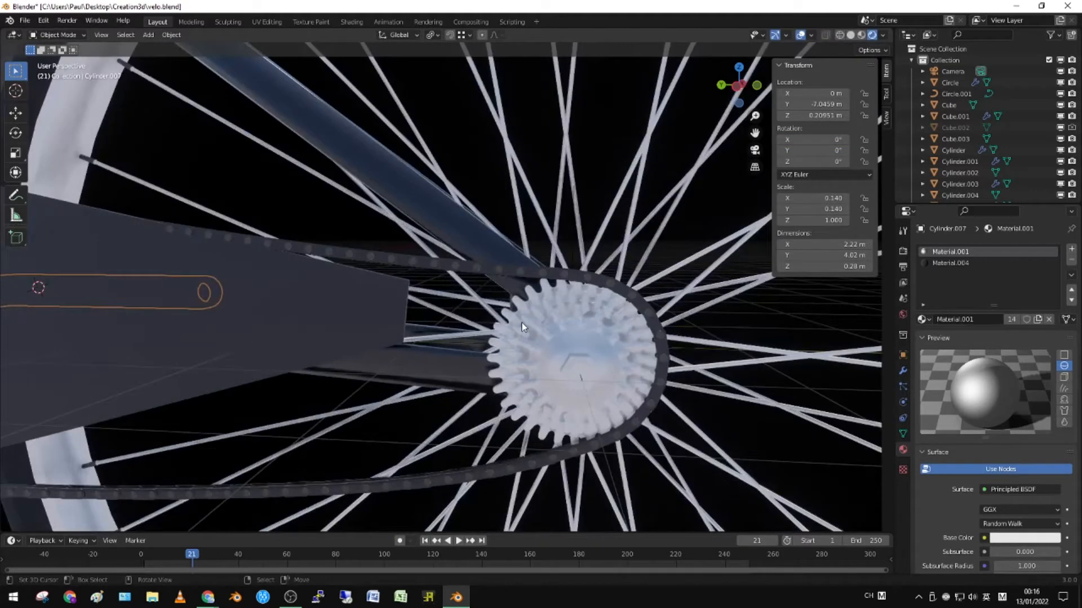
# Step: Change the variable type of the rear sprocket's X rotation driver to X Rotation
pyautogui.click(522, 322)
pyautogui.rightClick(823, 142)
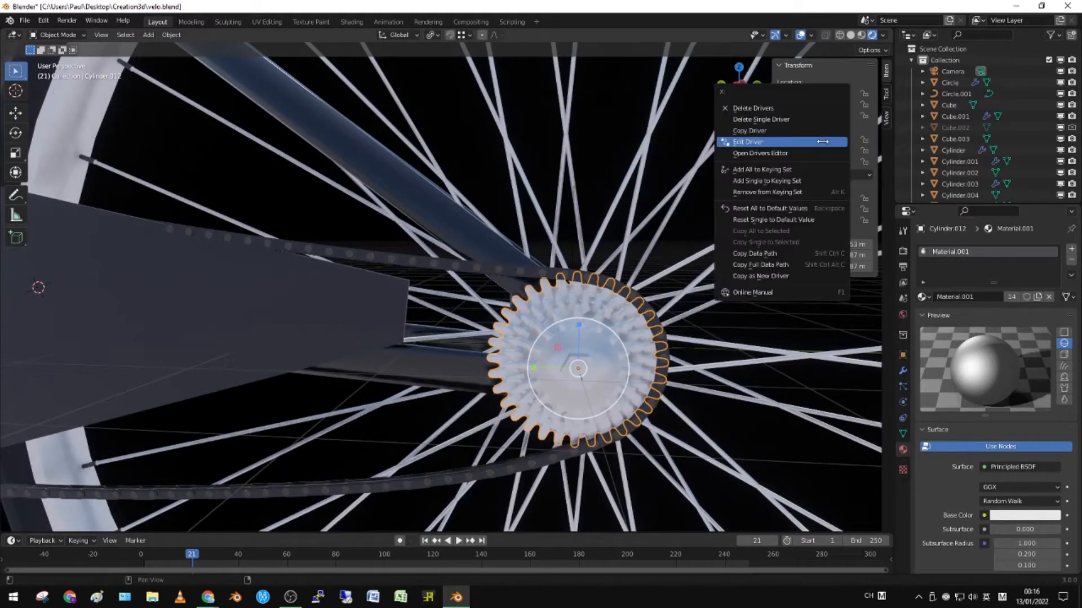
pyautogui.click(809, 141)
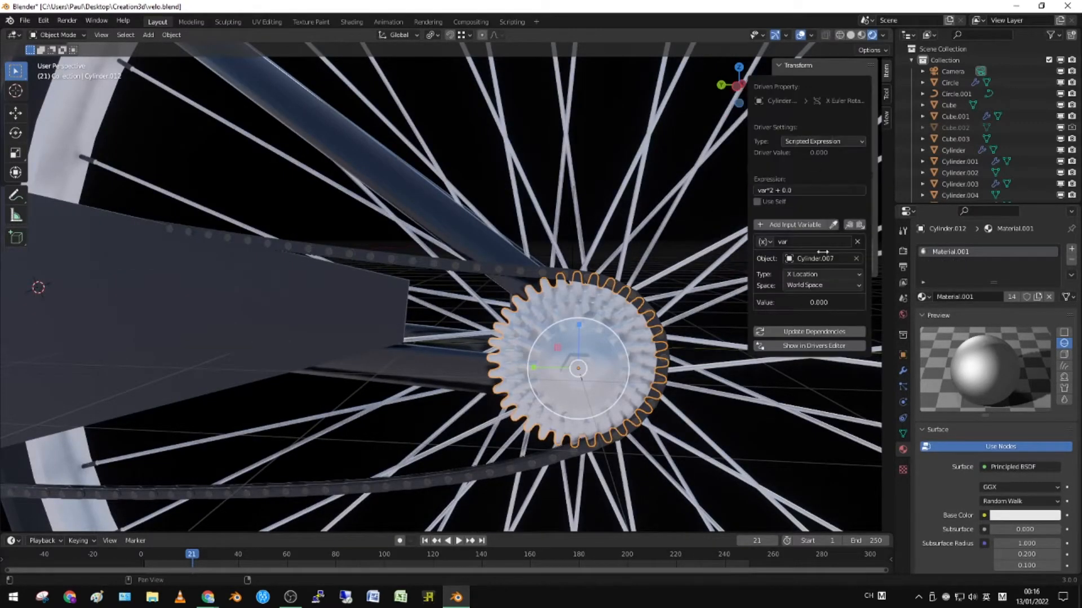
pyautogui.click(816, 274)
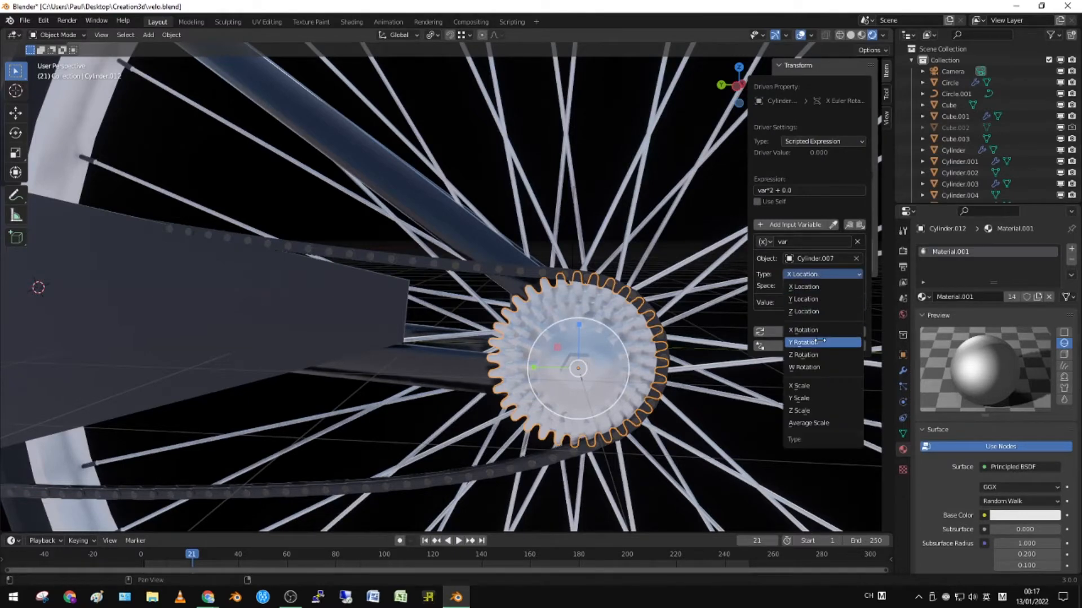
pyautogui.click(820, 334)
# Step: Test whether the rear sprocket follows the crank by rotating the crank about global X twice, discarding each rotation
pyautogui.scroll(-10, 603, 301)
pyautogui.click(275, 303)
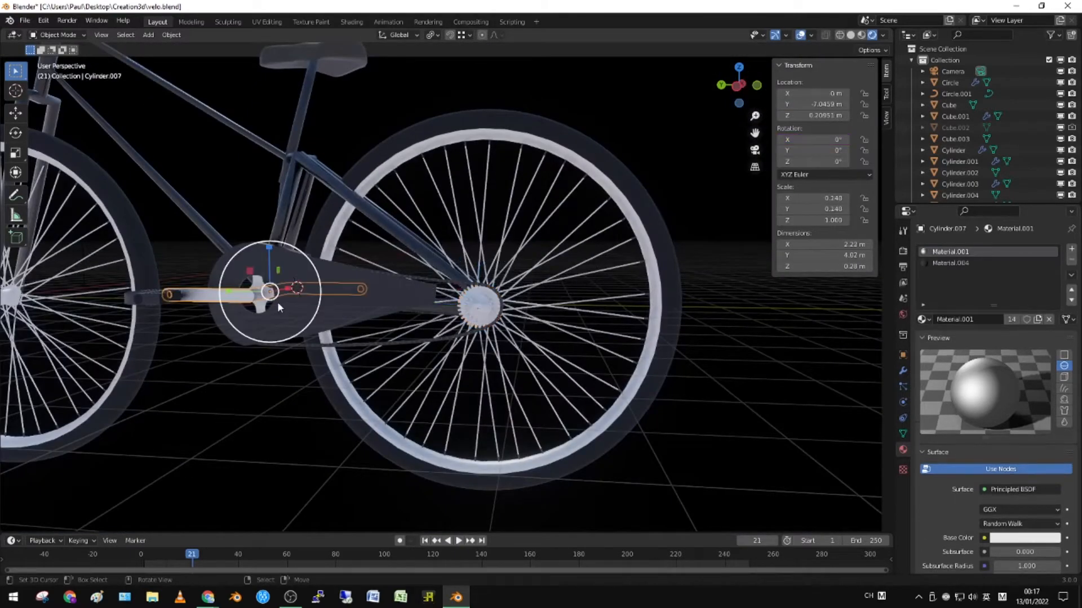
pyautogui.press('r')
pyautogui.press('x')
pyautogui.press('Escape')
pyautogui.scroll(4, 441, 288)
pyautogui.press('r')
pyautogui.press('x')
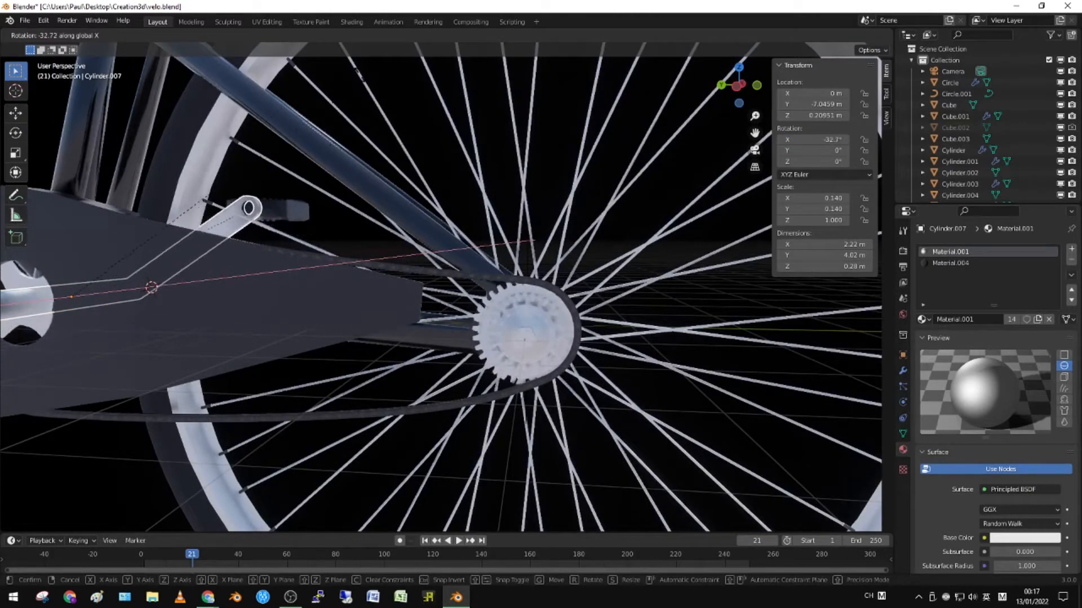
pyautogui.press('Escape')
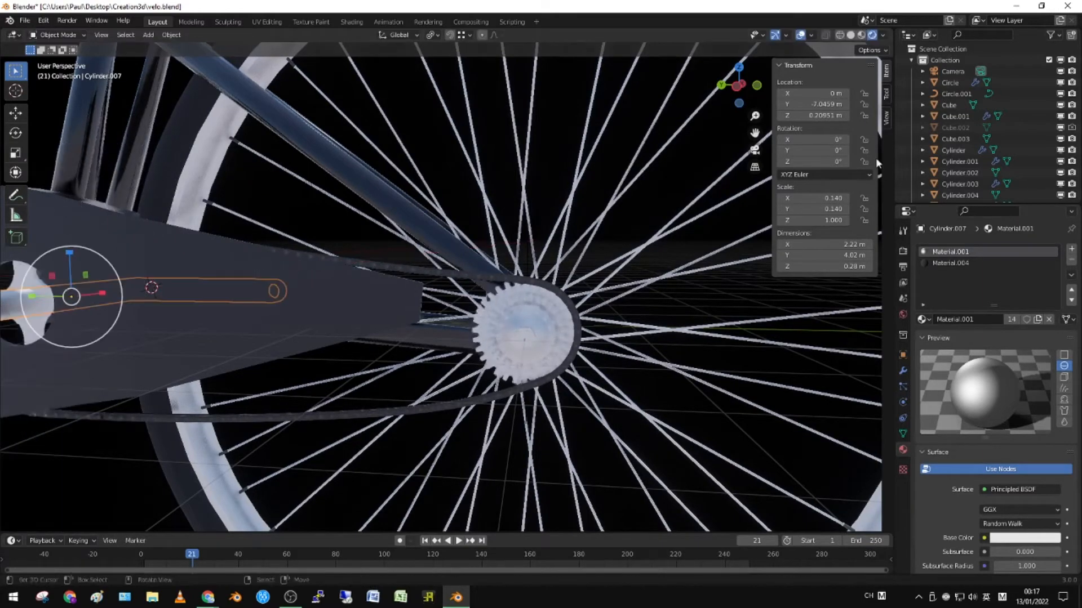
pyautogui.click(886, 117)
pyautogui.scroll(-4, 548, 290)
pyautogui.scroll(5, 547, 291)
pyautogui.rightClick(530, 320)
pyautogui.scroll(-4, 541, 321)
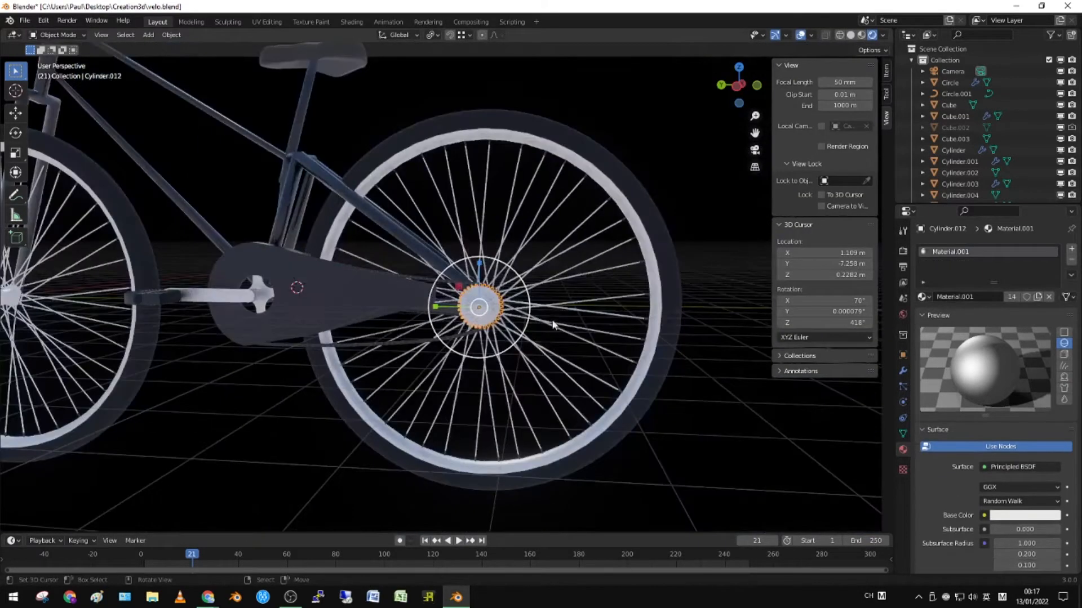
pyautogui.scroll(2, 552, 324)
pyautogui.rightClick(635, 152)
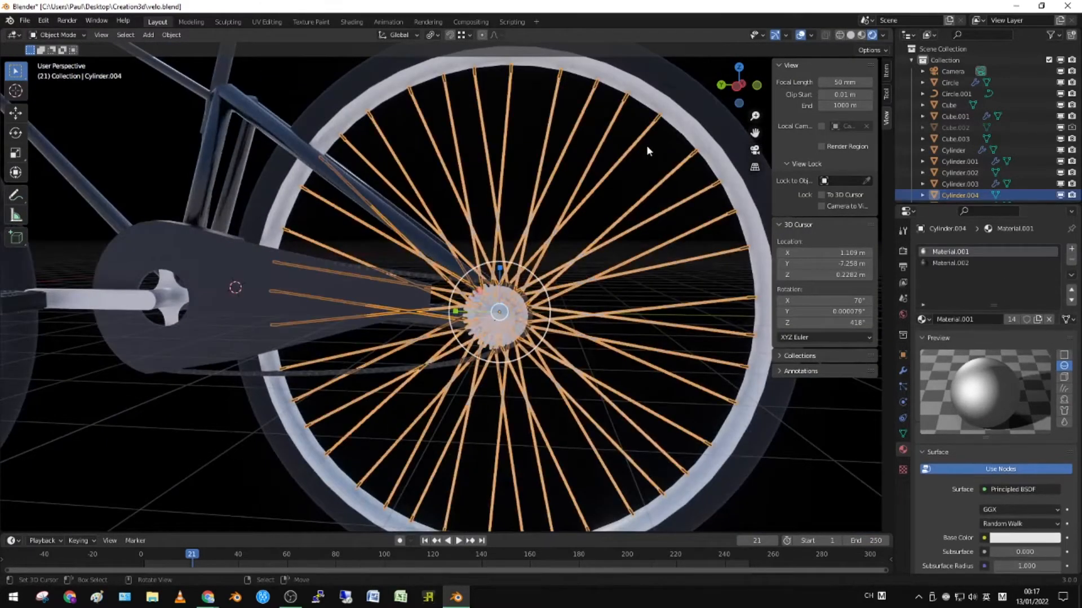
pyautogui.keyDown('shift'); pyautogui.rightClick(695, 134); pyautogui.keyUp('shift')
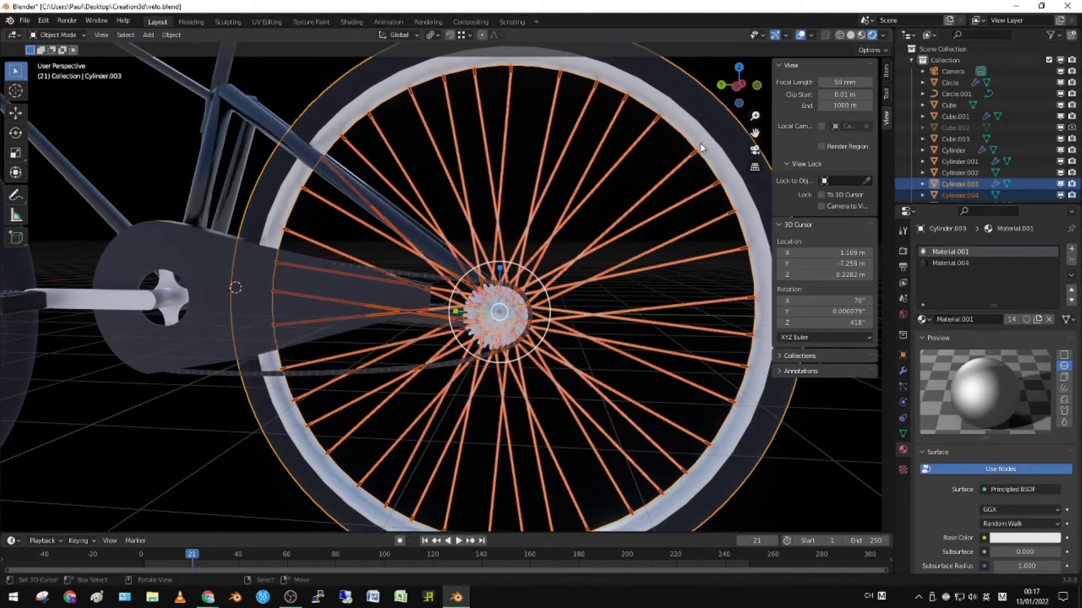
pyautogui.scroll(5, 544, 332)
pyautogui.moveTo(586, 343); pyautogui.dragTo(434, 369, button='middle')
pyautogui.rightClick(488, 347)
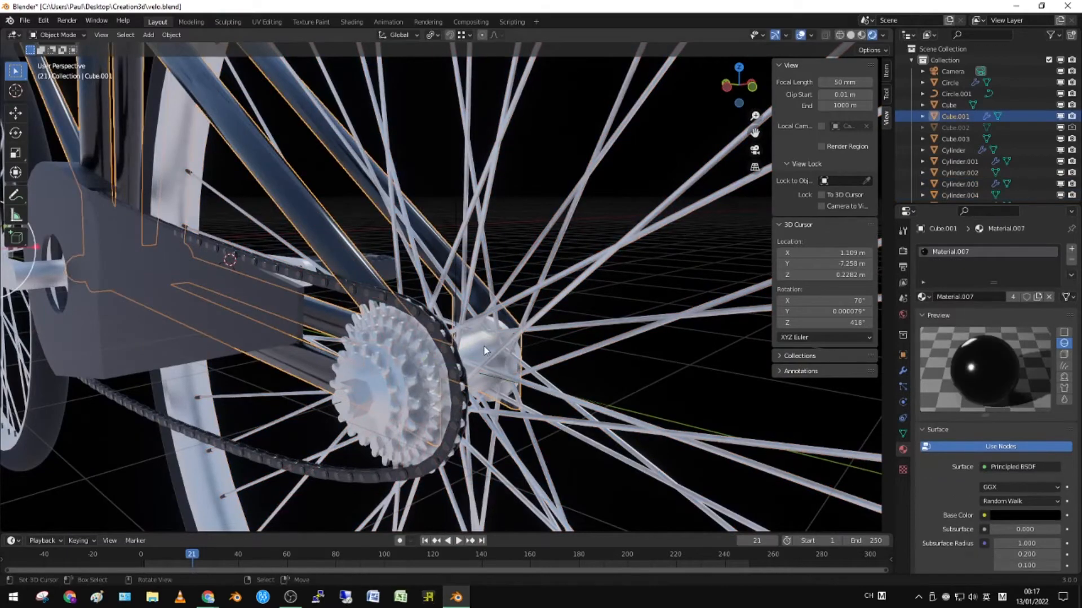
pyautogui.moveTo(483, 351); pyautogui.dragTo(562, 305, button='right')
pyautogui.hotkey('ctrl', 'z')
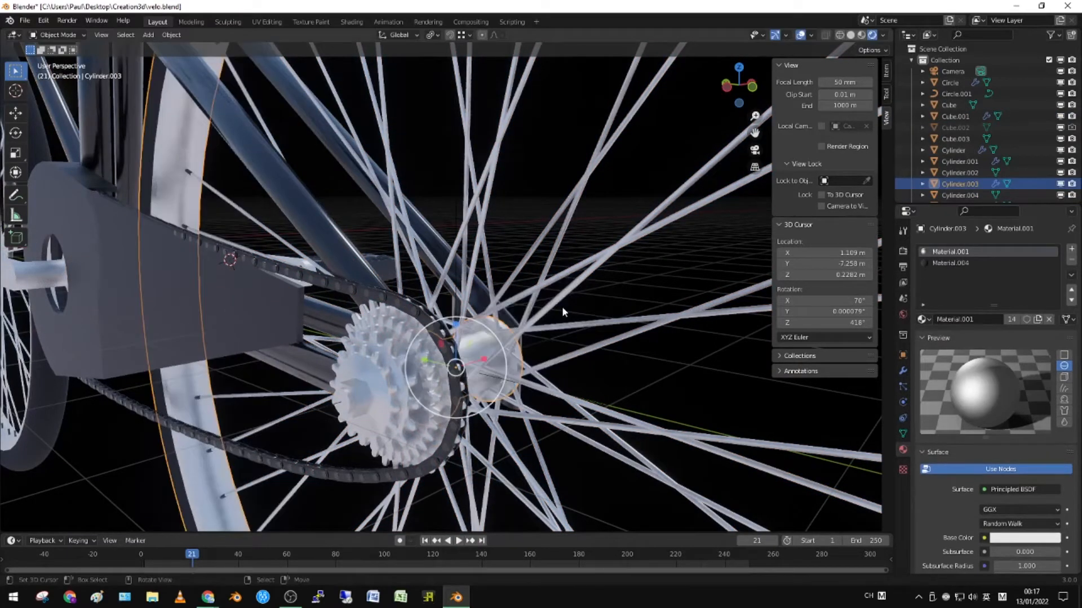
# Step: Parent the rear wheel's spokes to the rear wheel with the Object parent type
pyautogui.scroll(-4, 562, 305)
pyautogui.rightClick(532, 308)
pyautogui.scroll(2, 507, 330)
pyautogui.keyDown('shift'); pyautogui.rightClick(471, 327); pyautogui.keyUp('shift')
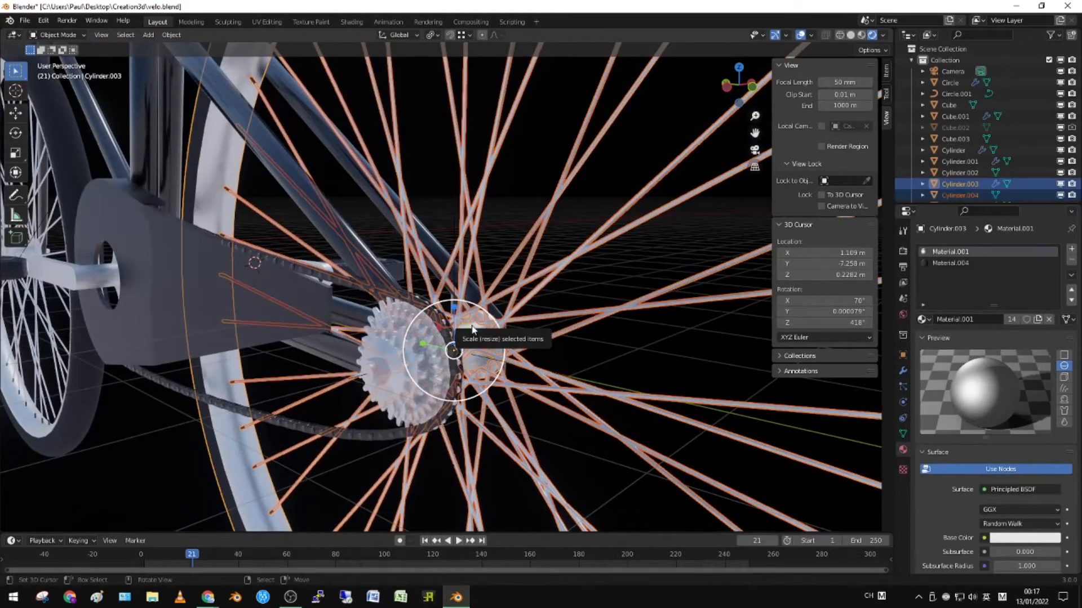
pyautogui.scroll(4, 473, 332)
pyautogui.moveTo(486, 338); pyautogui.dragTo(423, 314, button='middle')
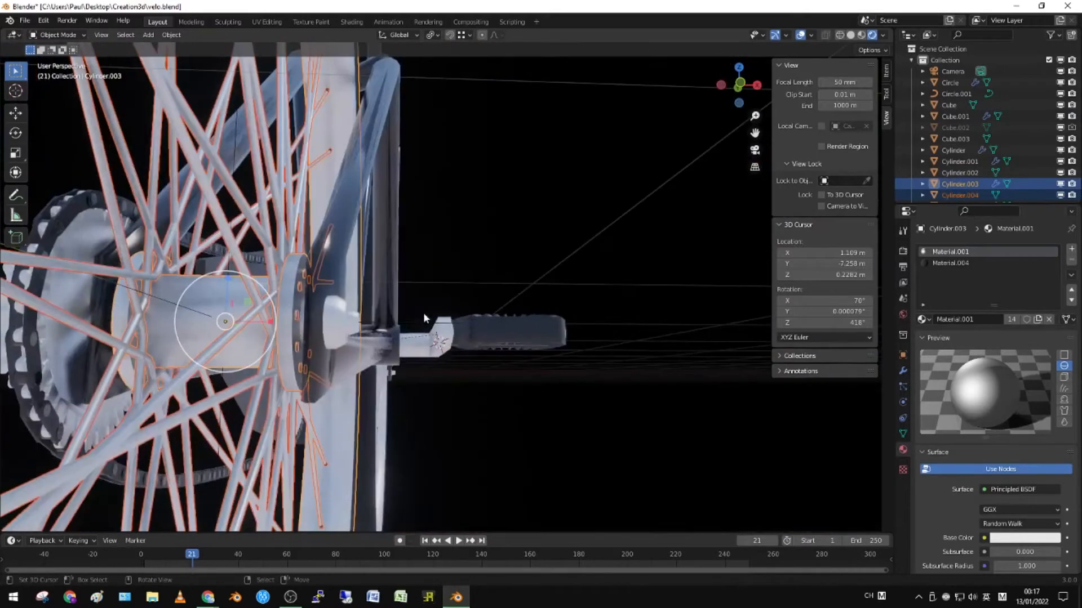
pyautogui.rightClick(255, 324)
pyautogui.rightClick(256, 306)
pyautogui.keyDown('shift'); pyautogui.rightClick(285, 314); pyautogui.keyUp('shift')
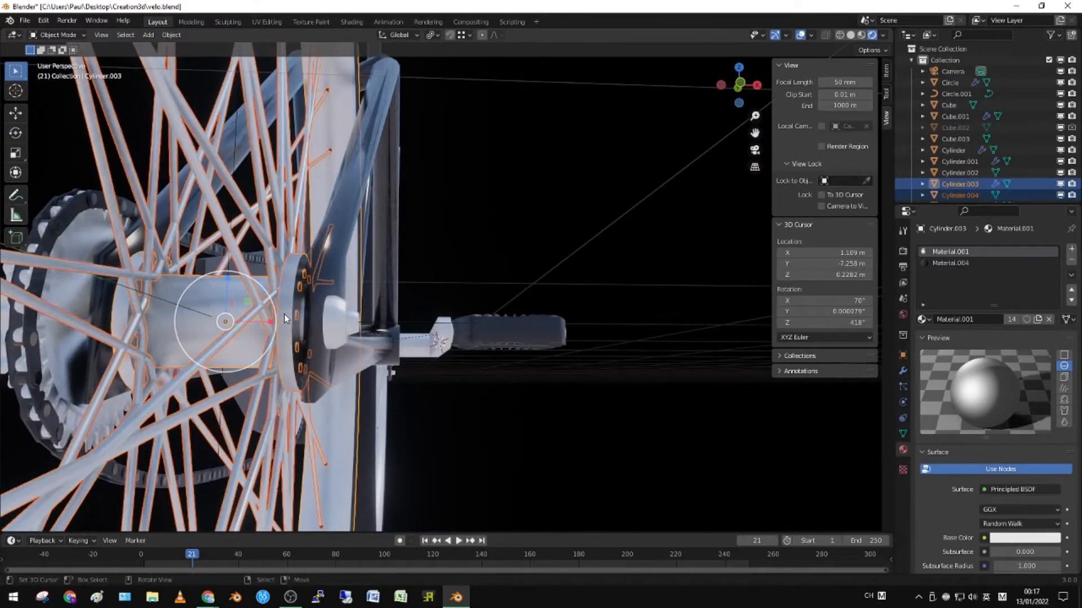
pyautogui.hotkey('ctrl', 'p')
pyautogui.click(285, 319)
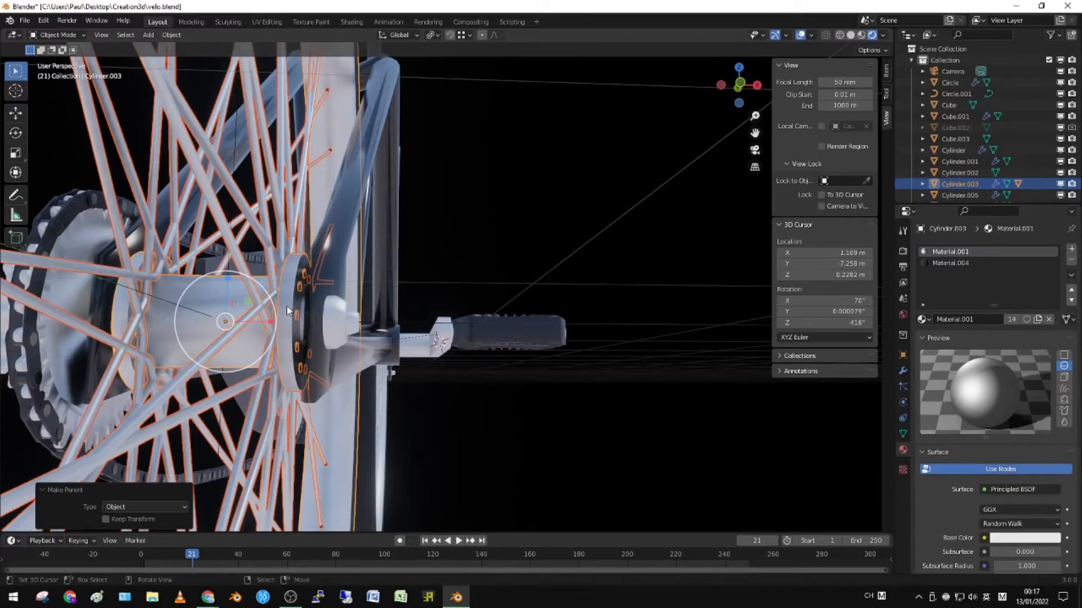
# Step: Parent the rear wheel to the rear sprocket with the Object parent type
pyautogui.rightClick(289, 305)
pyautogui.rightClick(292, 303)
pyautogui.moveTo(175, 309); pyautogui.dragTo(216, 313, button='middle')
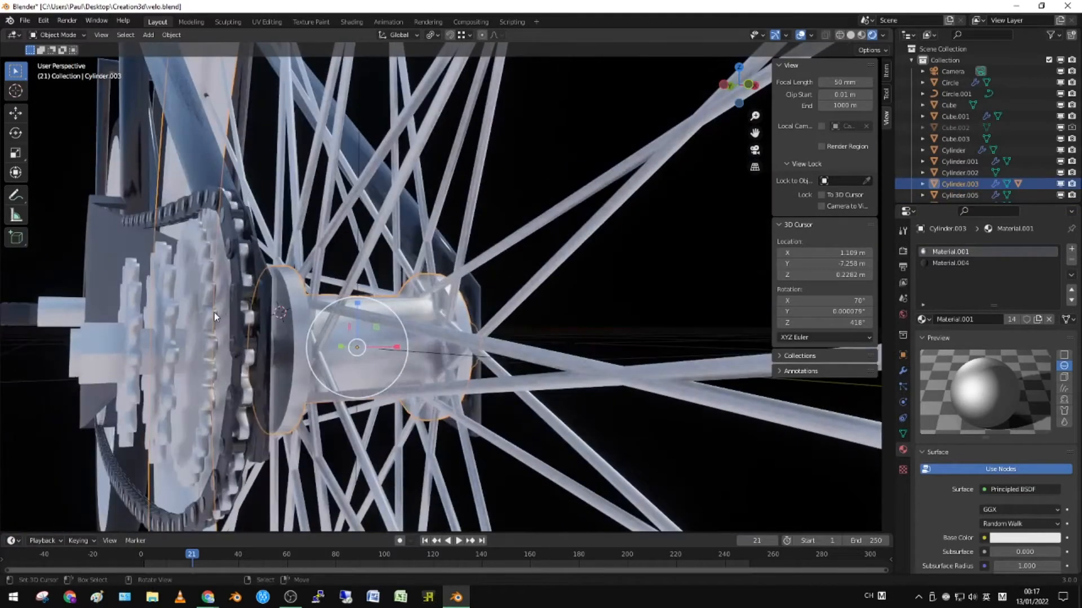
pyautogui.keyDown('shift'); pyautogui.rightClick(213, 317); pyautogui.keyUp('shift')
pyautogui.hotkey('ctrl', 'p')
pyautogui.click(201, 317)
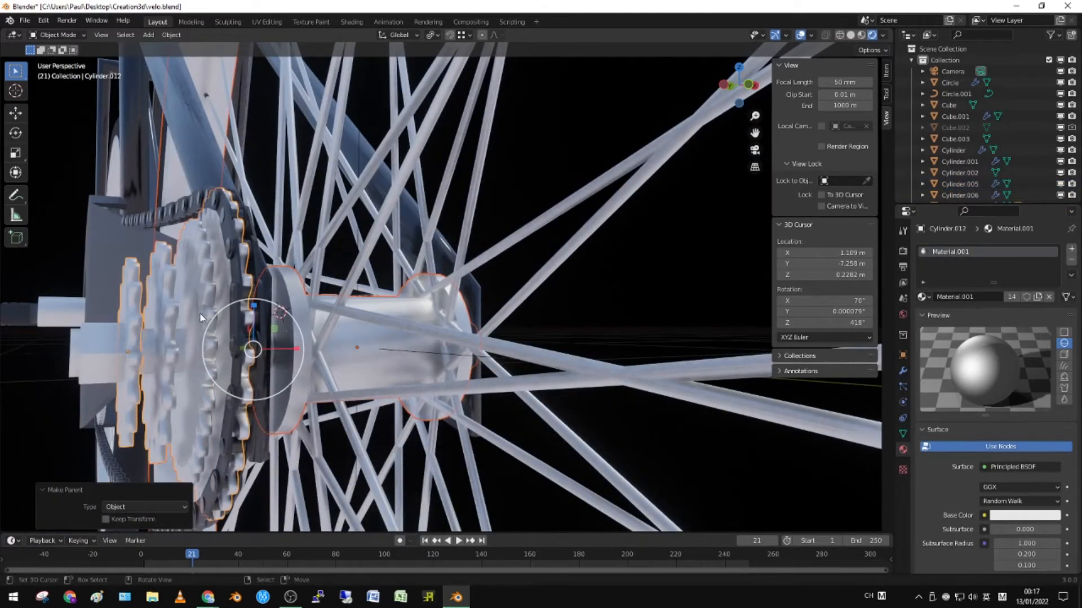
# Step: Check the rear wheel's parenting by rotating the crank about global X with the whole bicycle in view, then discard the rotation
pyautogui.scroll(-5, 201, 317)
pyautogui.moveTo(202, 317)
pyautogui.mouseDown(button='middle')
pyautogui.moveTo(226, 271)
pyautogui.moveTo(205, 307)
pyautogui.mouseUp(button='middle')
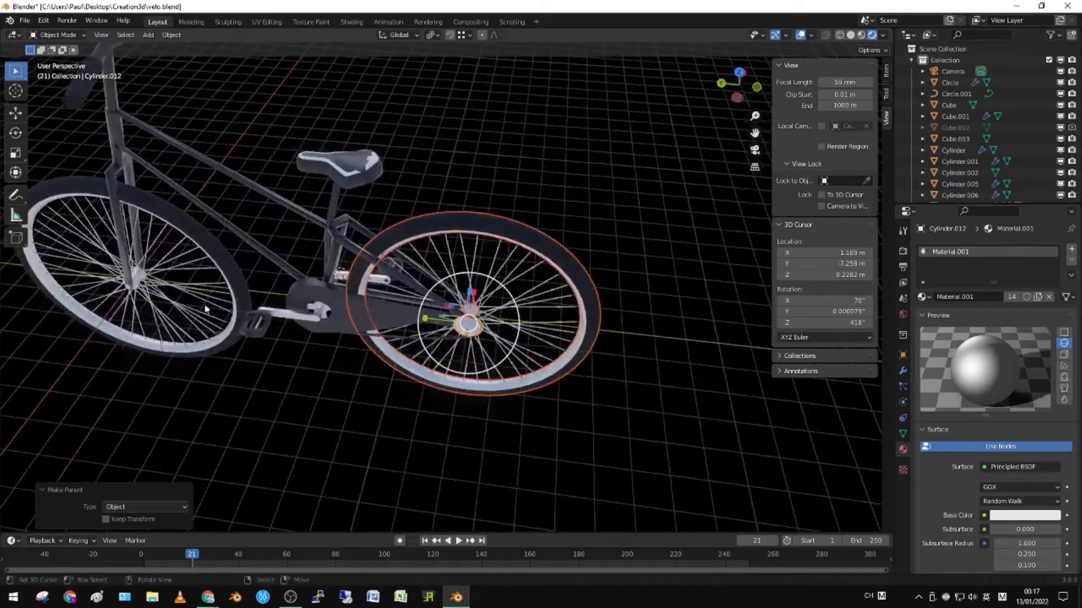
pyautogui.moveTo(481, 304); pyautogui.dragTo(468, 311, button='middle')
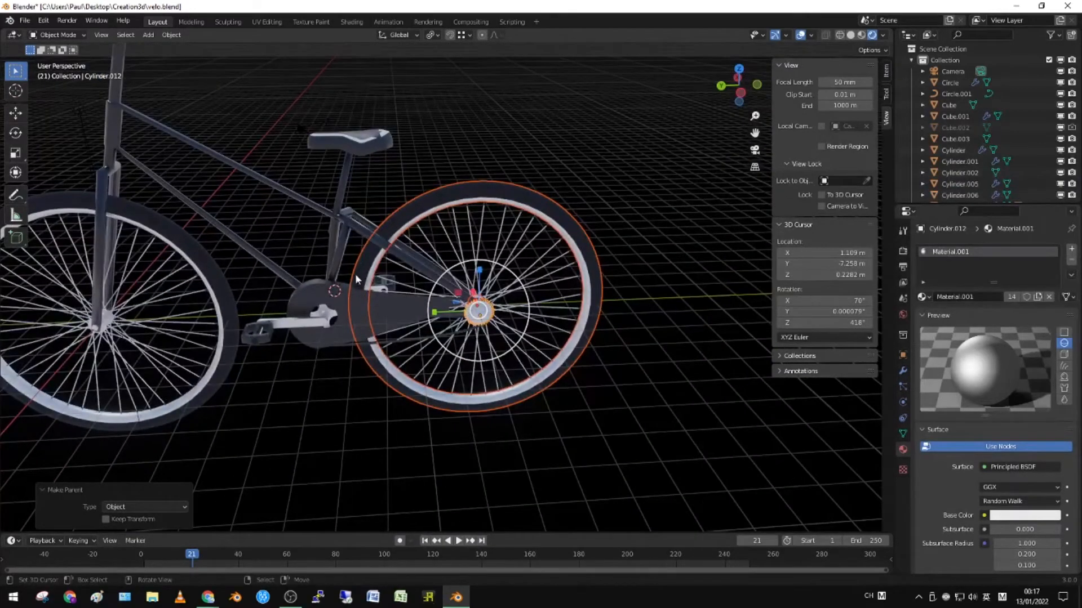
pyautogui.click(291, 330)
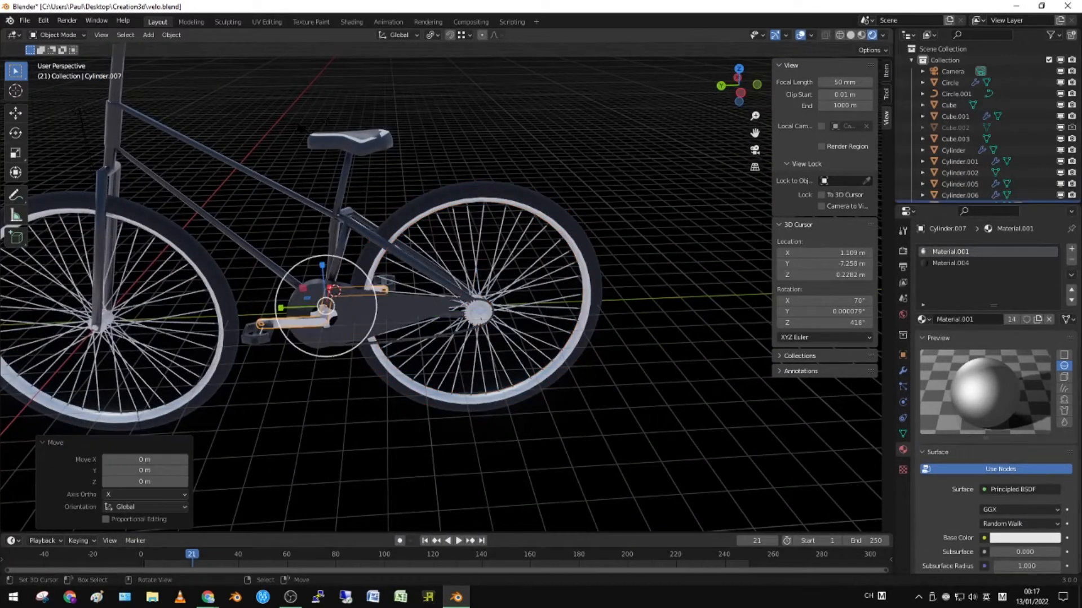
pyautogui.press('r')
pyautogui.press('x')
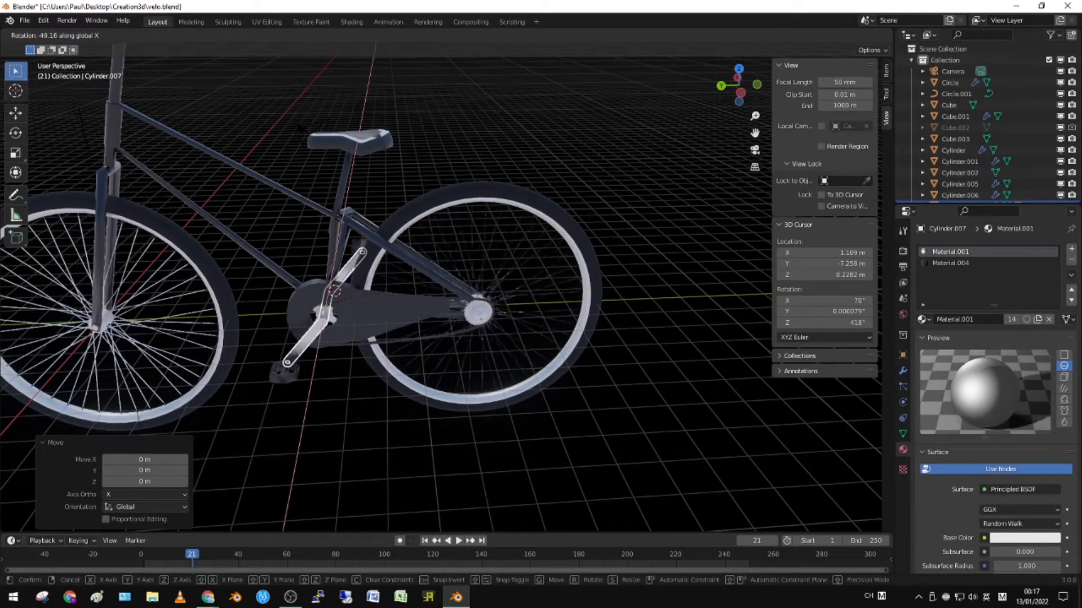
pyautogui.click(195, 307)
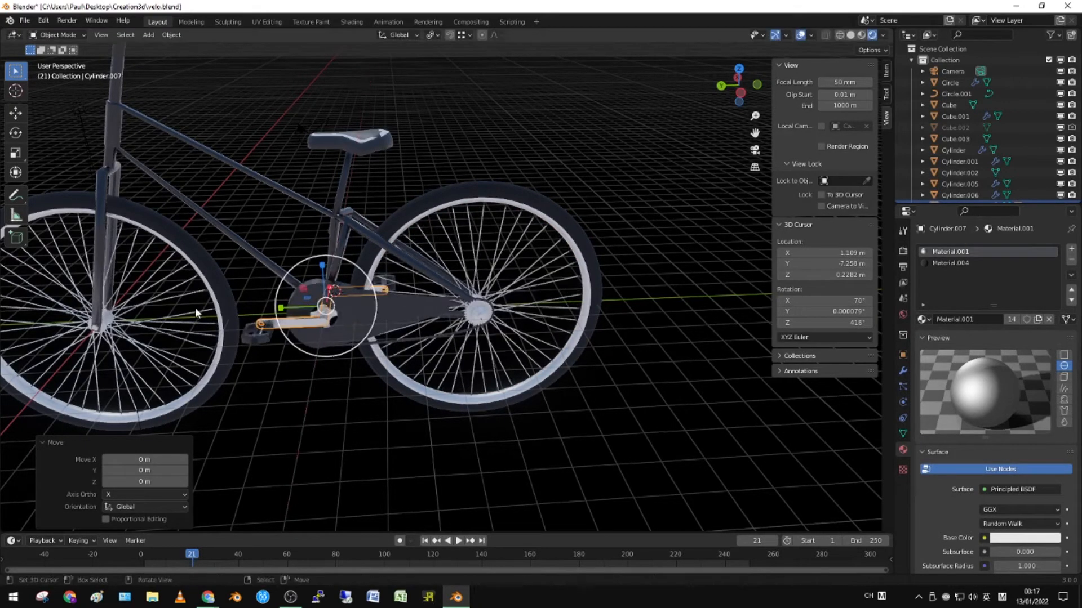
# Step: Parent the front wheel's spokes to the front wheel with the Object parent type
pyautogui.click(195, 280)
pyautogui.click(210, 281)
pyautogui.press('KP_Decimal')
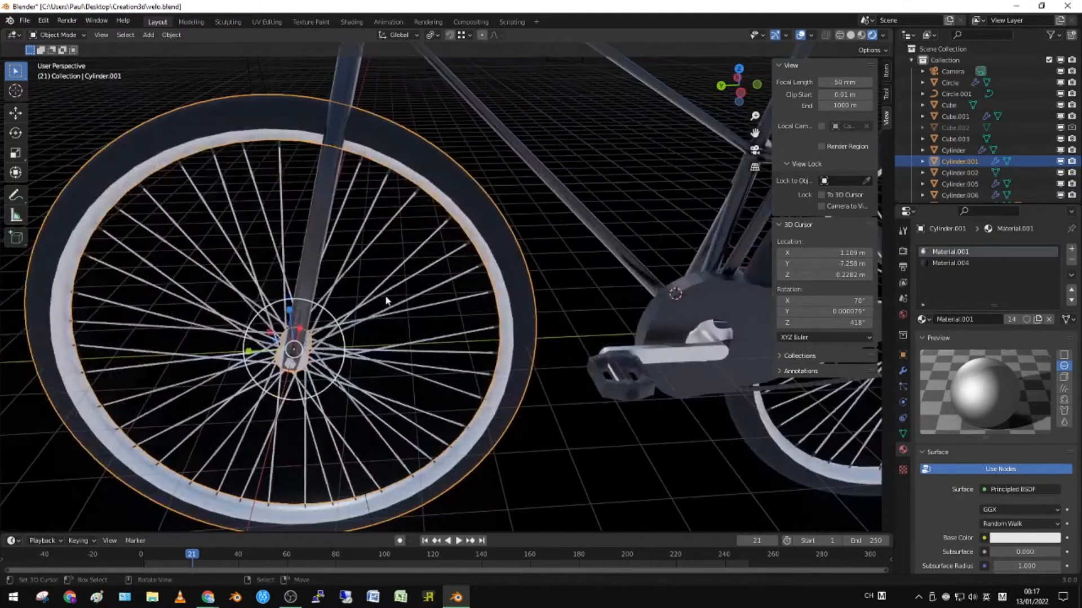
pyautogui.keyDown('shift'); pyautogui.click(386, 300); pyautogui.keyUp('shift')
pyautogui.keyDown('shift'); pyautogui.click(490, 254); pyautogui.keyUp('shift')
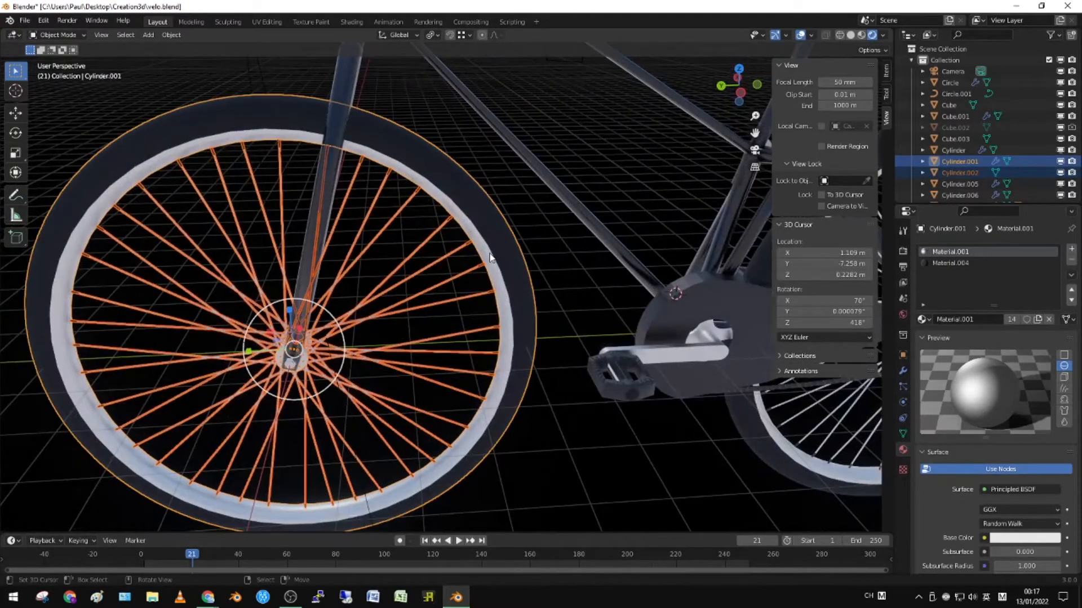
pyautogui.hotkey('ctrl', 'p')
pyautogui.click(489, 256)
pyautogui.click(480, 240)
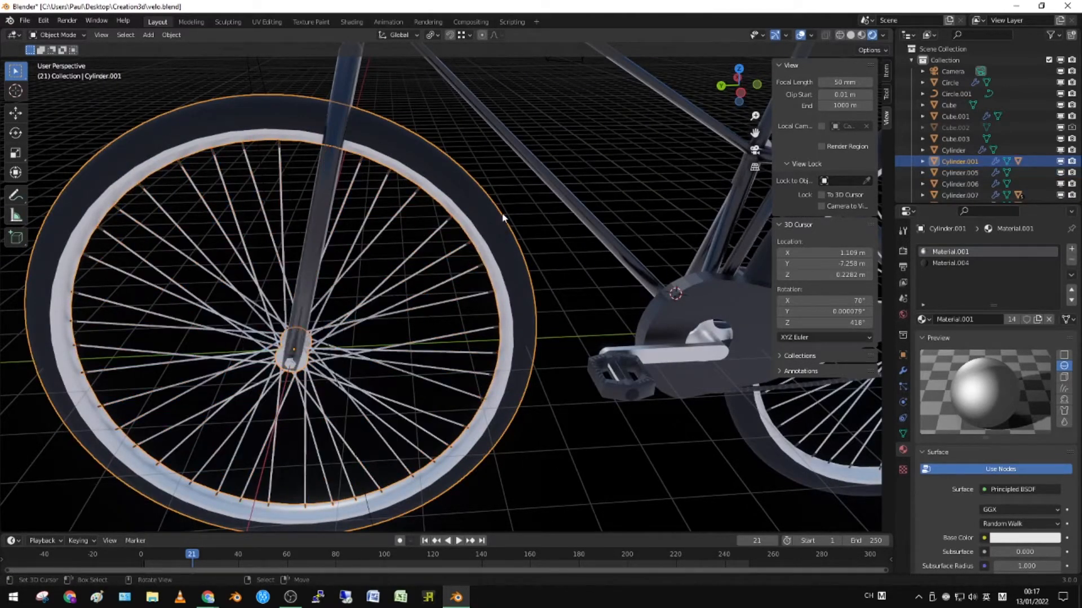
pyautogui.scroll(-5, 492, 221)
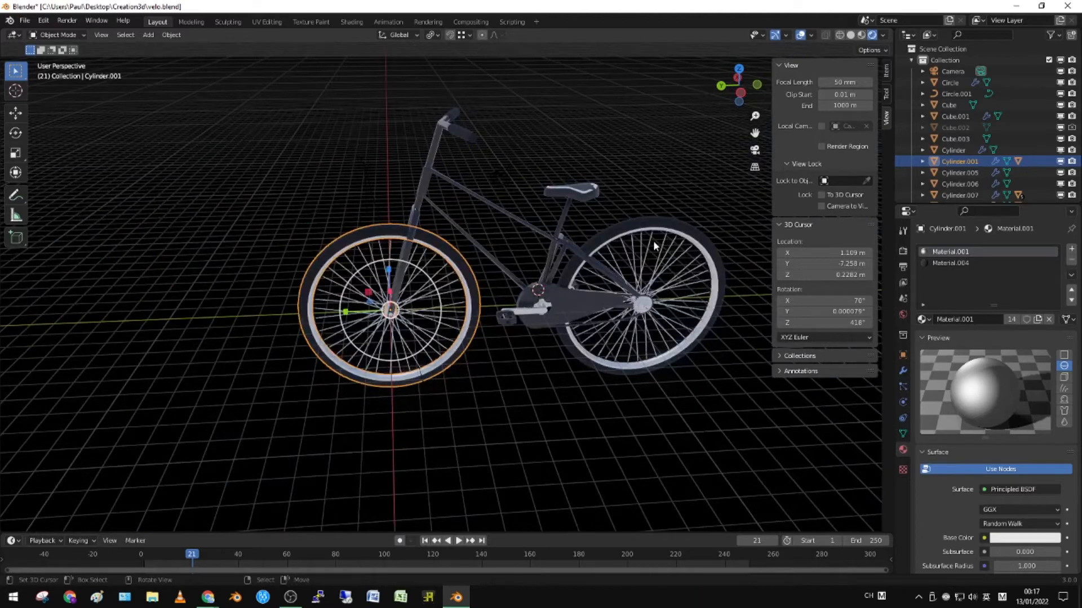
pyautogui.scroll(3, 611, 260)
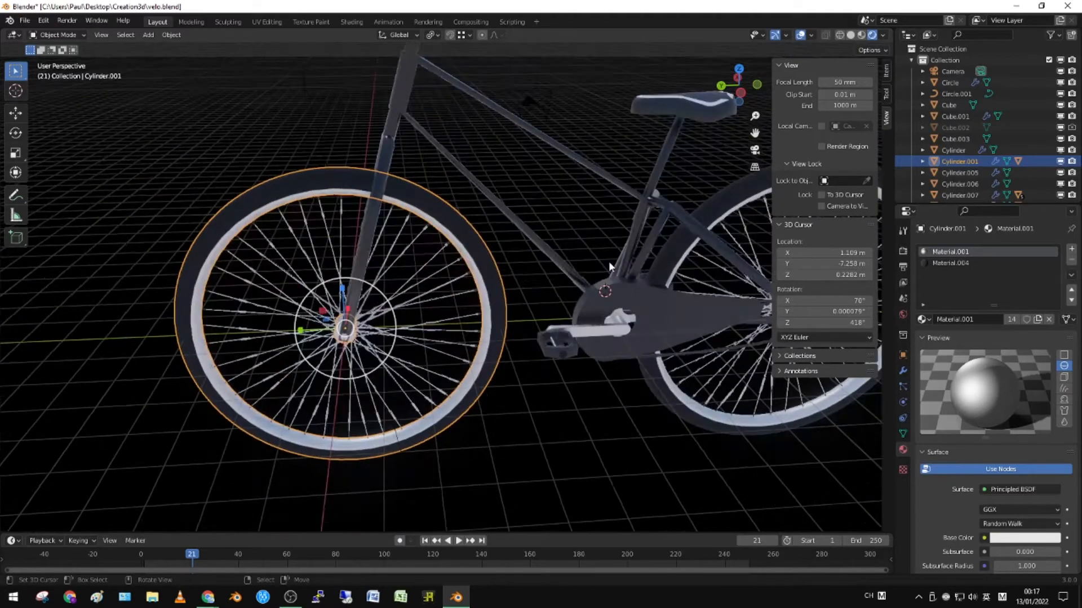
# Step: Apply the front wheel's rotation so its rotation values reset to zero
pyautogui.click(886, 79)
pyautogui.rightClick(817, 136)
pyautogui.press('Escape')
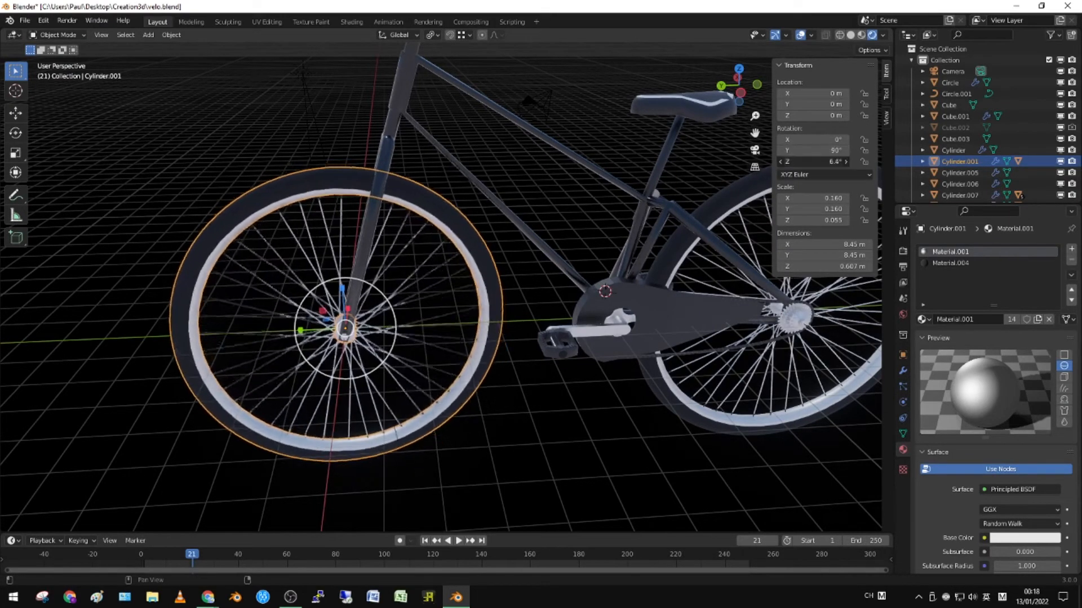
pyautogui.hotkey('ctrl', 'a')
pyautogui.click(484, 182)
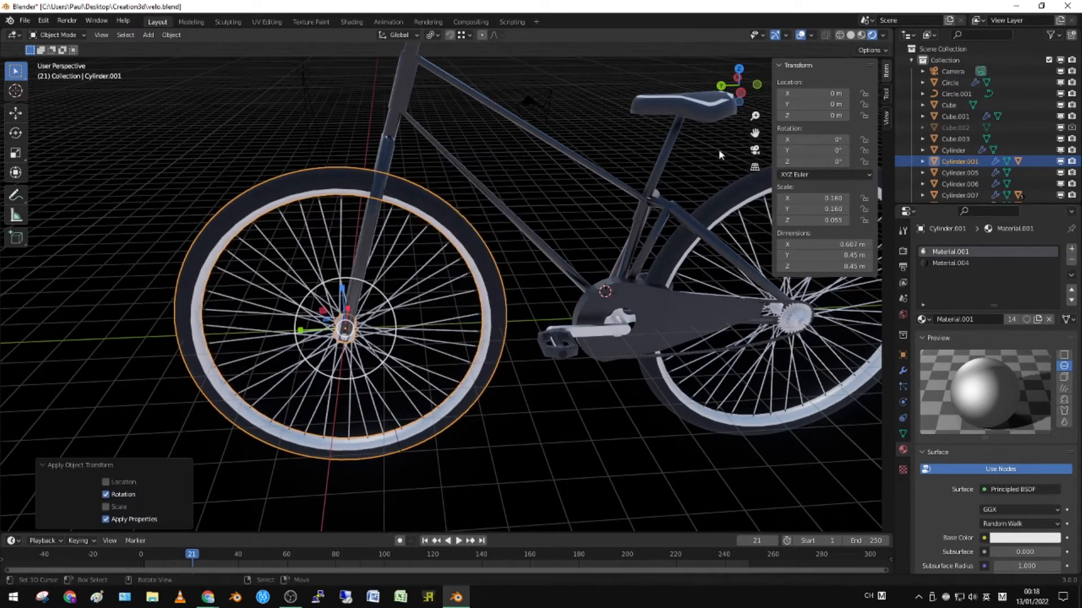
# Step: Add a driver to the front wheel's X rotation and look up the rear wheel's object name
pyautogui.rightClick(817, 139)
pyautogui.click(790, 169)
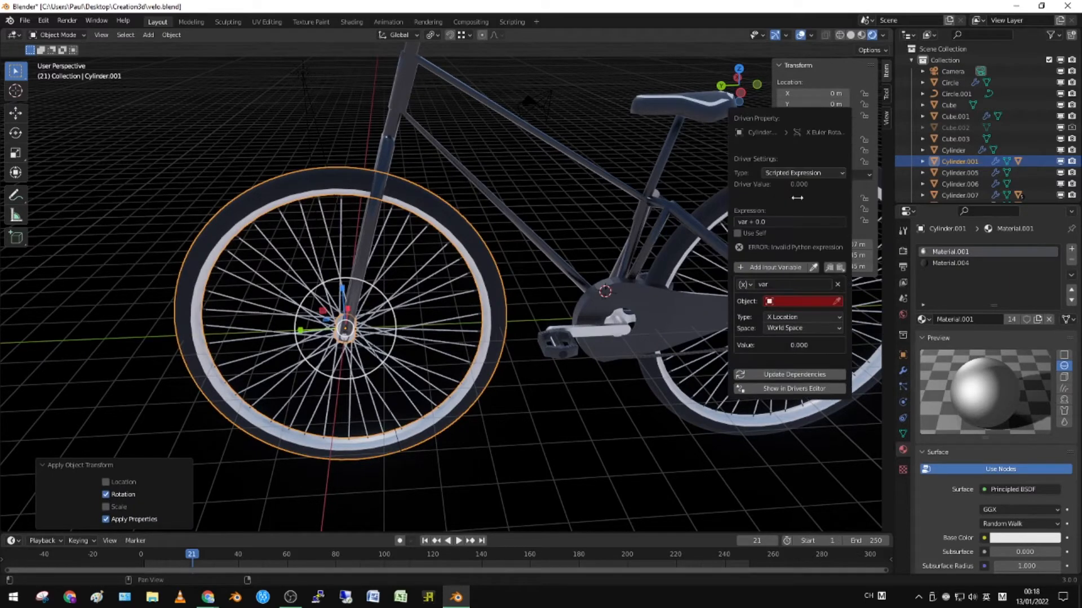
pyautogui.click(645, 388)
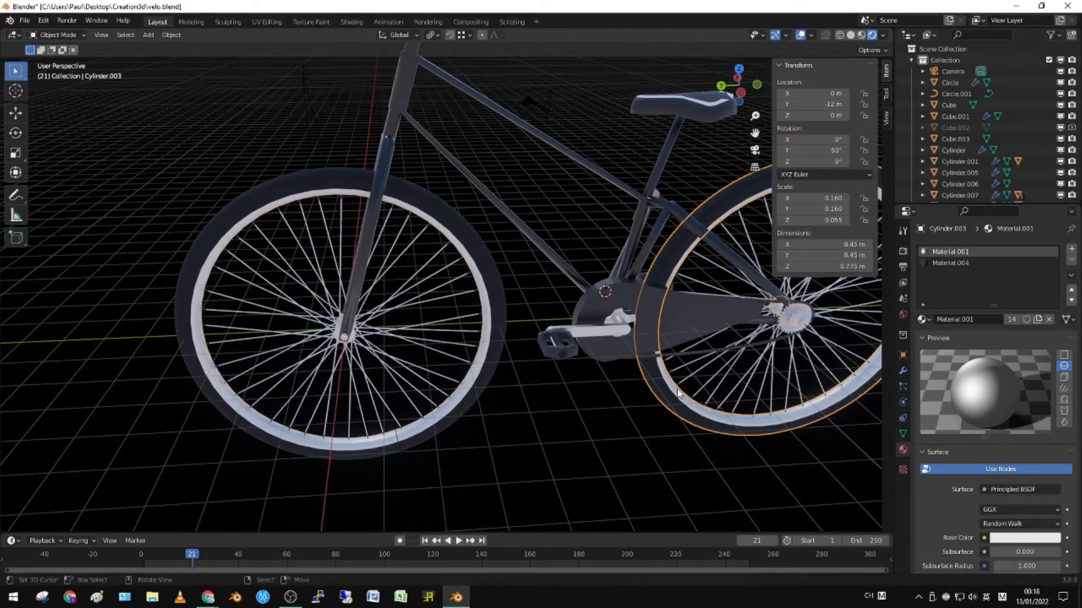
pyautogui.click(485, 359)
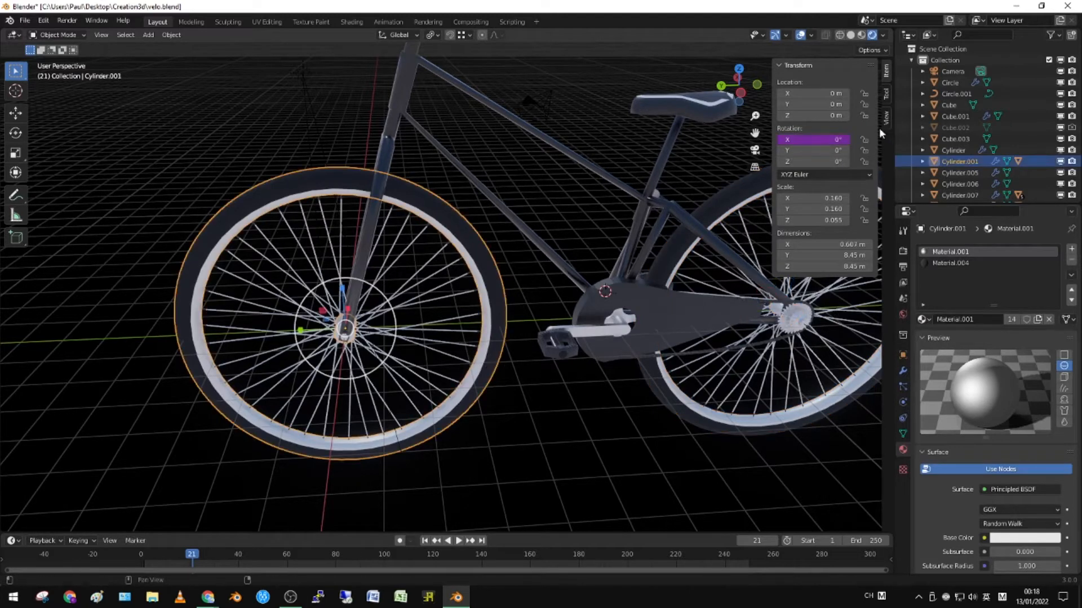
# Step: Set the target object of the front wheel's X rotation driver to Cylinder.003
pyautogui.rightClick(828, 139)
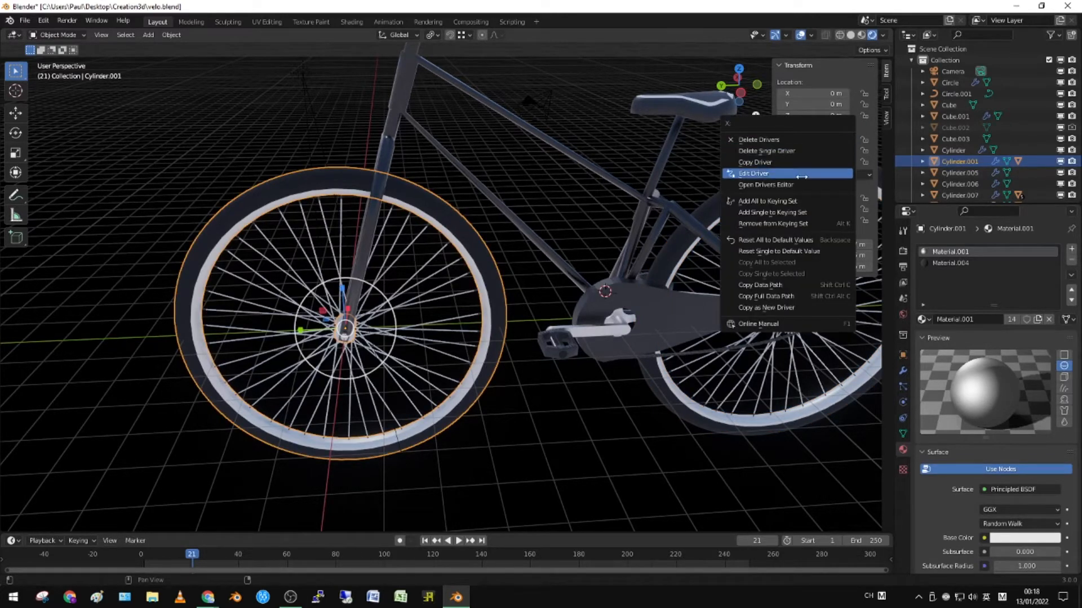
pyautogui.click(801, 174)
pyautogui.click(810, 306)
pyautogui.write('3')
pyautogui.click(809, 335)
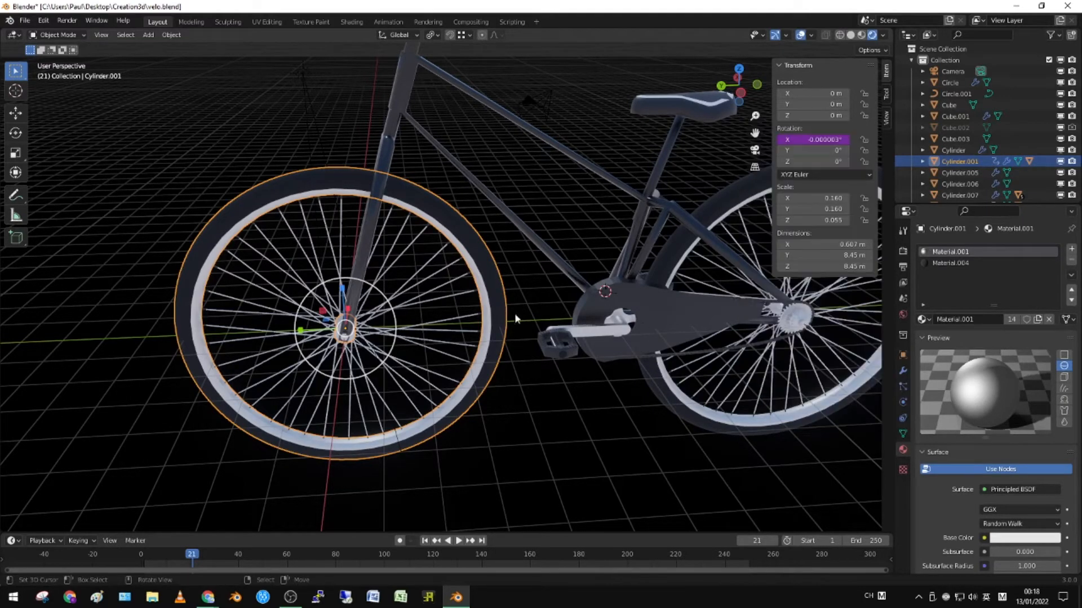
# Step: Check the front wheel's driver by rotating the front wheel and the crank about global X, discarding each rotation
pyautogui.scroll(-5, 515, 313)
pyautogui.press('r')
pyautogui.press('x')
pyautogui.press('Escape')
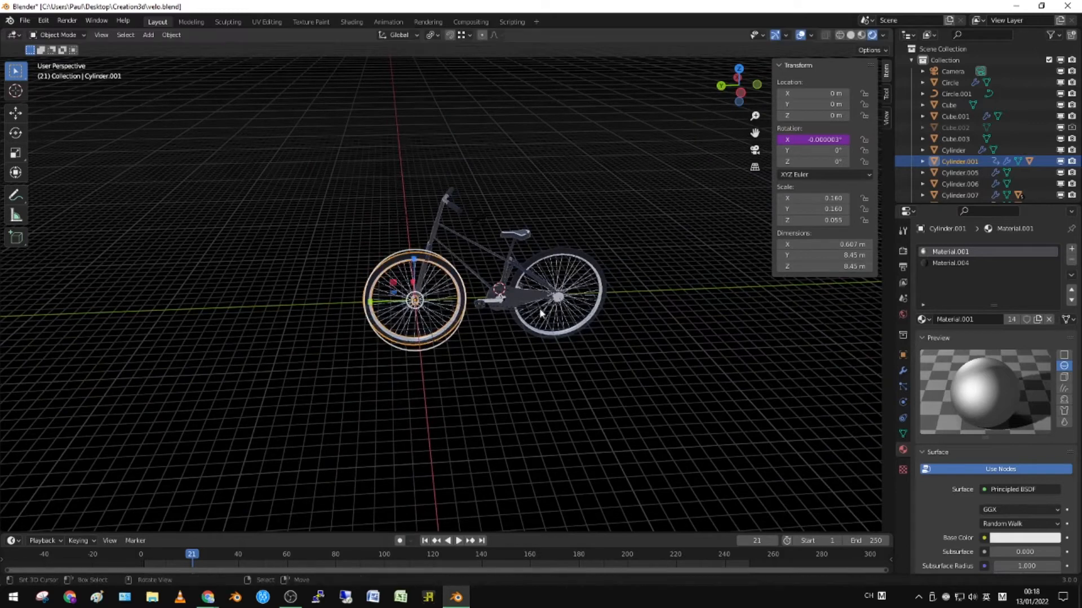
pyautogui.scroll(4, 620, 251)
pyautogui.click(529, 312)
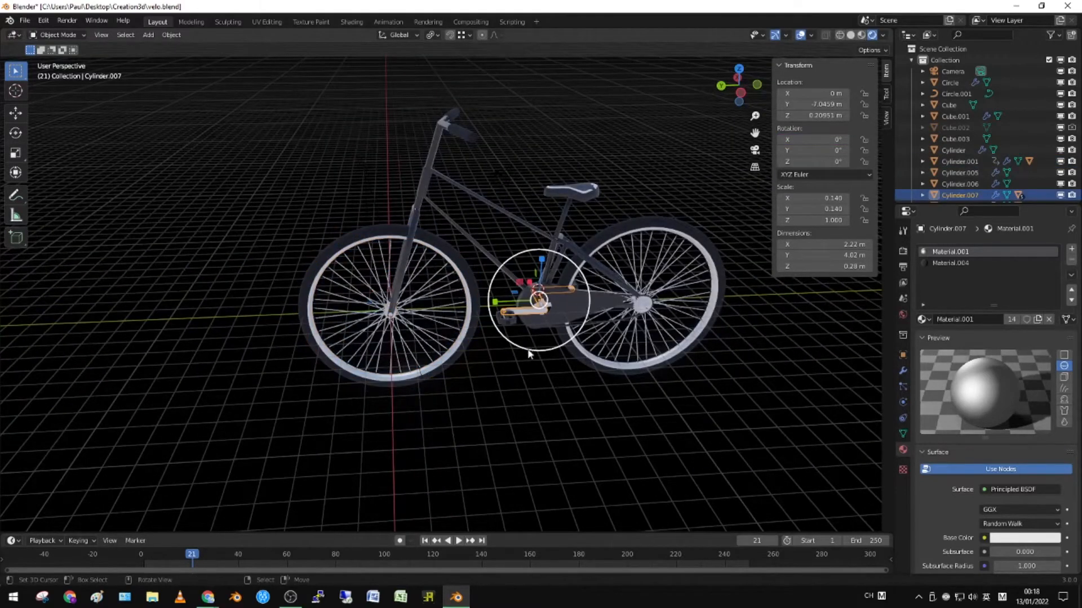
pyautogui.press('r')
pyautogui.press('x')
pyautogui.press('Escape')
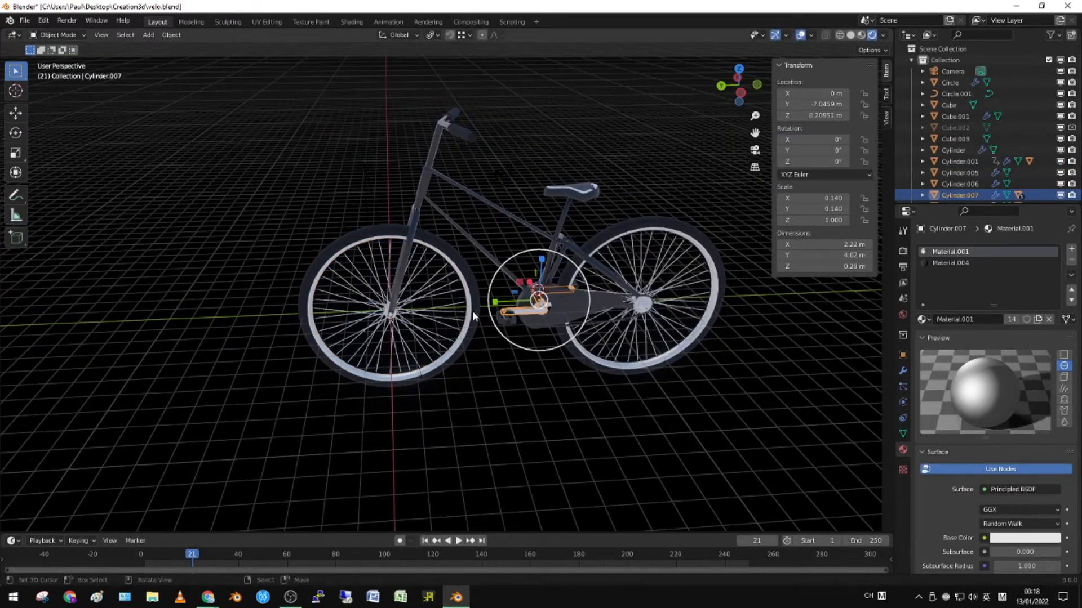
# Step: Change the variable type of the front wheel's X rotation driver to X Rotation
pyautogui.click(471, 314)
pyautogui.rightClick(832, 141)
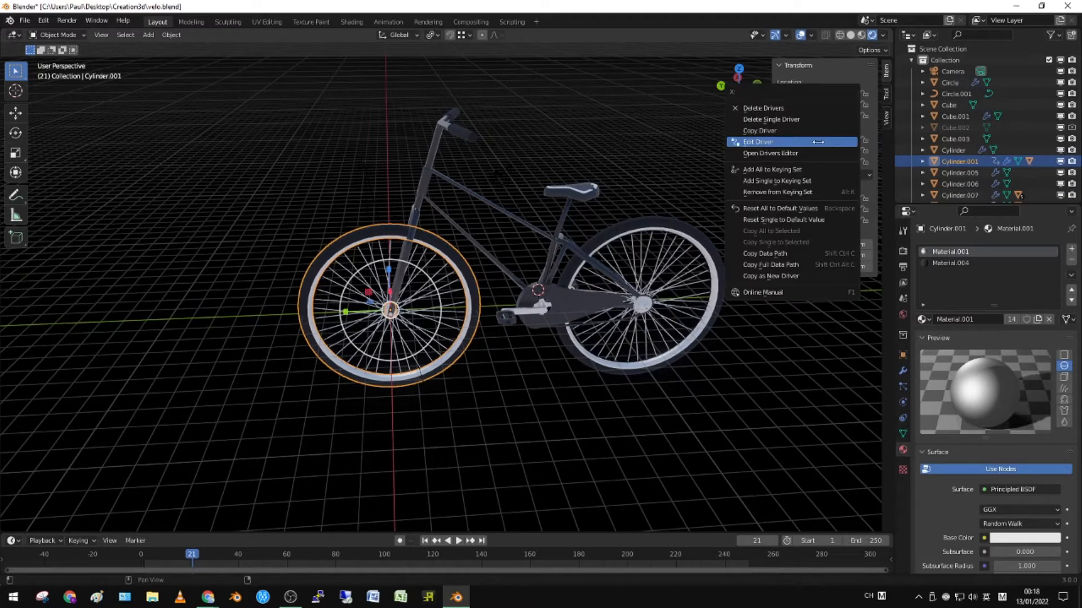
pyautogui.click(818, 142)
pyautogui.click(830, 275)
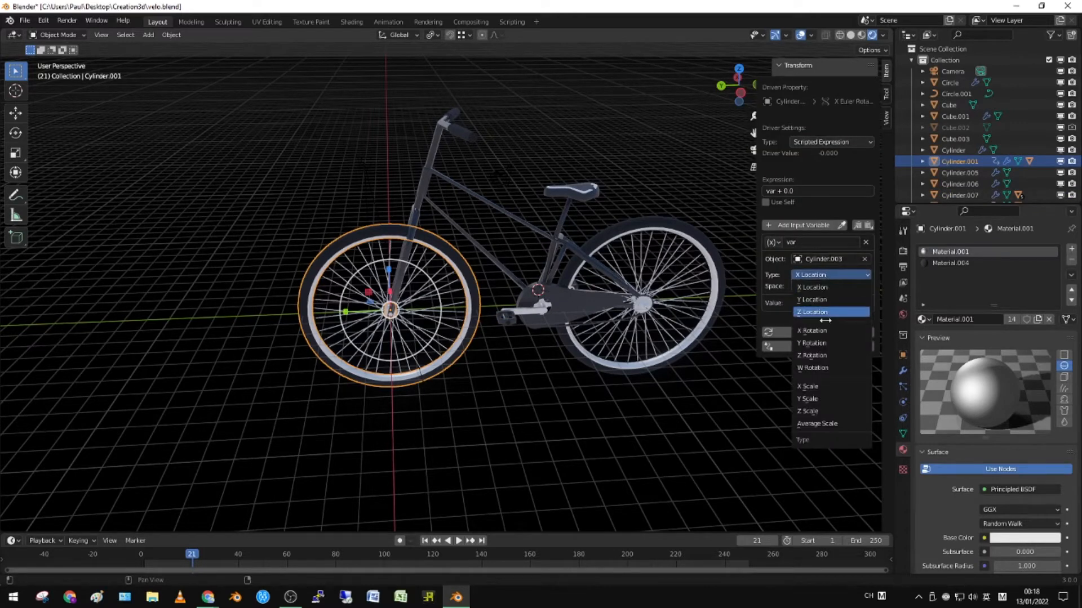
# Step: Test whether the front wheel follows by rotating the crank about global X, from afar and close up, then discard the rotation
pyautogui.click(562, 305)
pyautogui.press('r')
pyautogui.press('x')
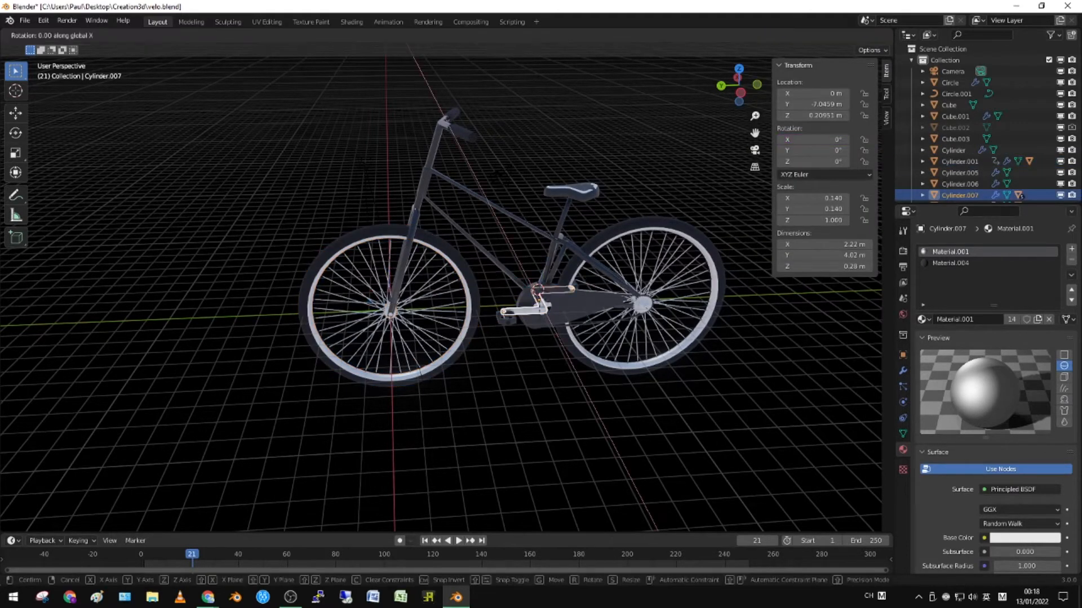
pyautogui.rightClick(574, 330)
pyautogui.scroll(4, 574, 330)
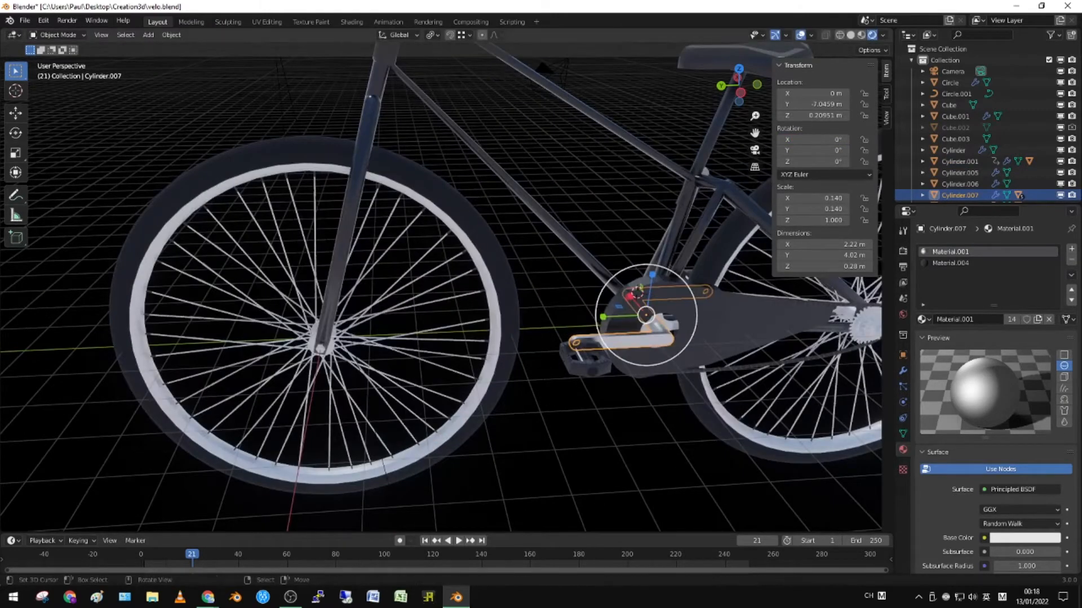
pyautogui.press('r')
pyautogui.press('x')
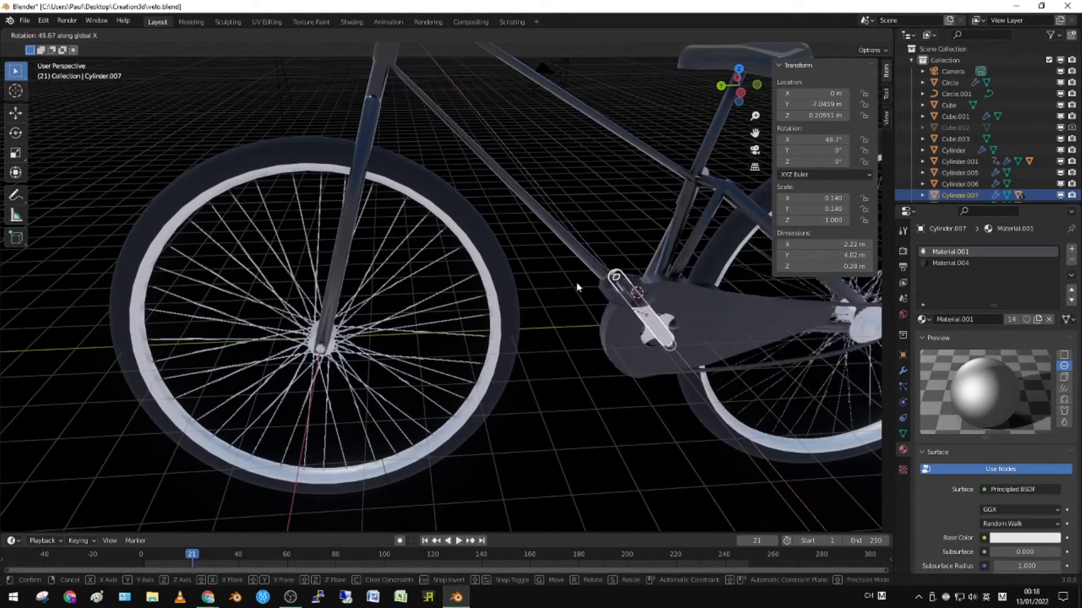
pyautogui.rightClick(580, 285)
# Step: Examine the rotation values and object names of the front wheel, rear wheel and rear sprocket to find a suitable driver source
pyautogui.click(485, 309)
pyautogui.moveTo(519, 297); pyautogui.dragTo(468, 290, button='middle')
pyautogui.scroll(-3, 479, 300)
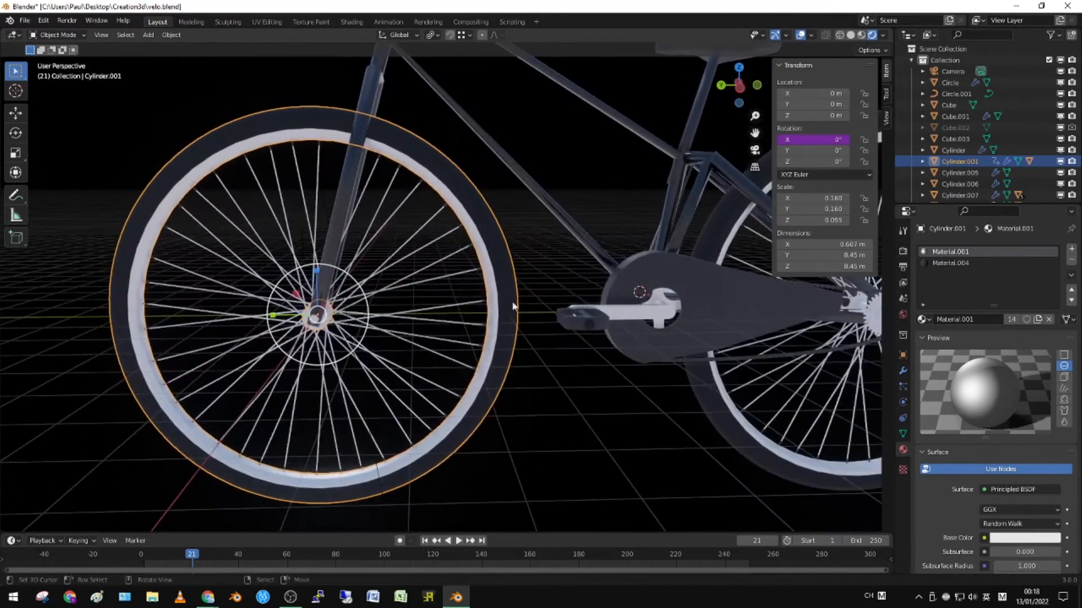
pyautogui.scroll(-3, 633, 304)
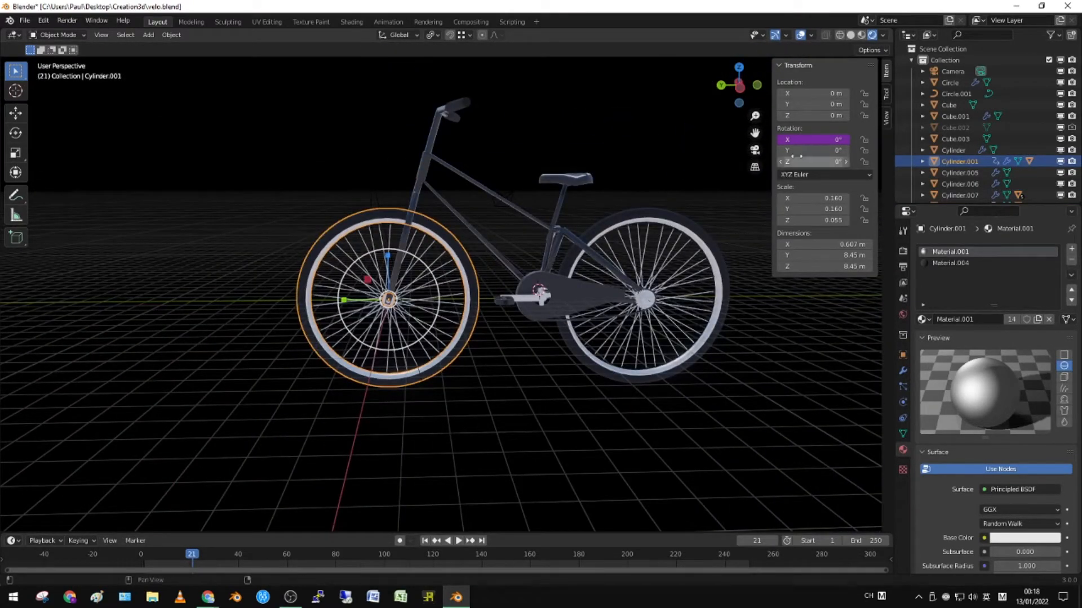
pyautogui.rightClick(831, 139)
pyautogui.press('Escape')
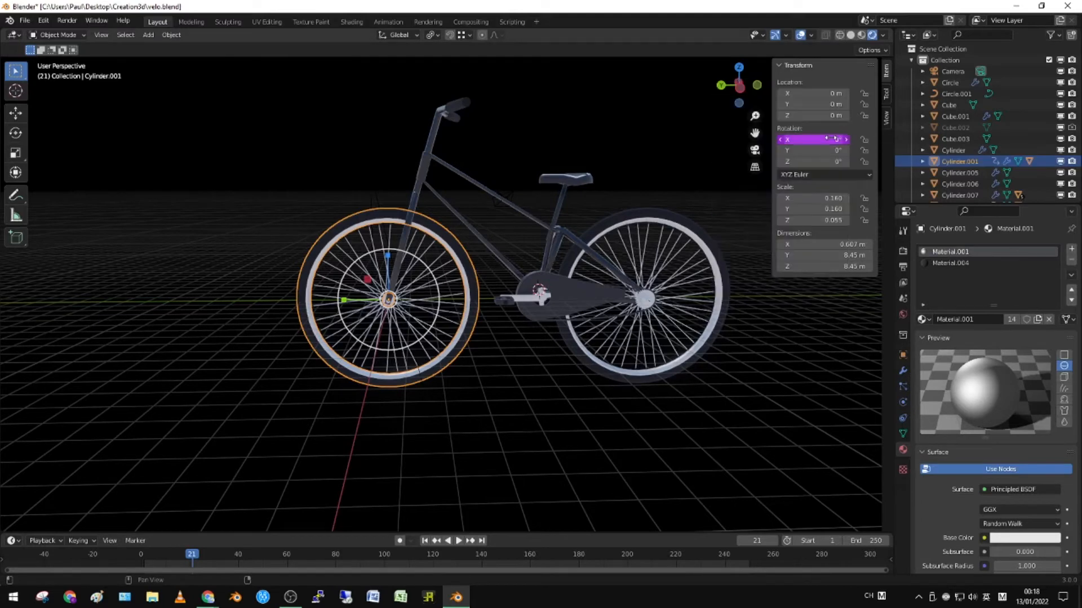
pyautogui.press('Escape')
pyautogui.click(699, 234)
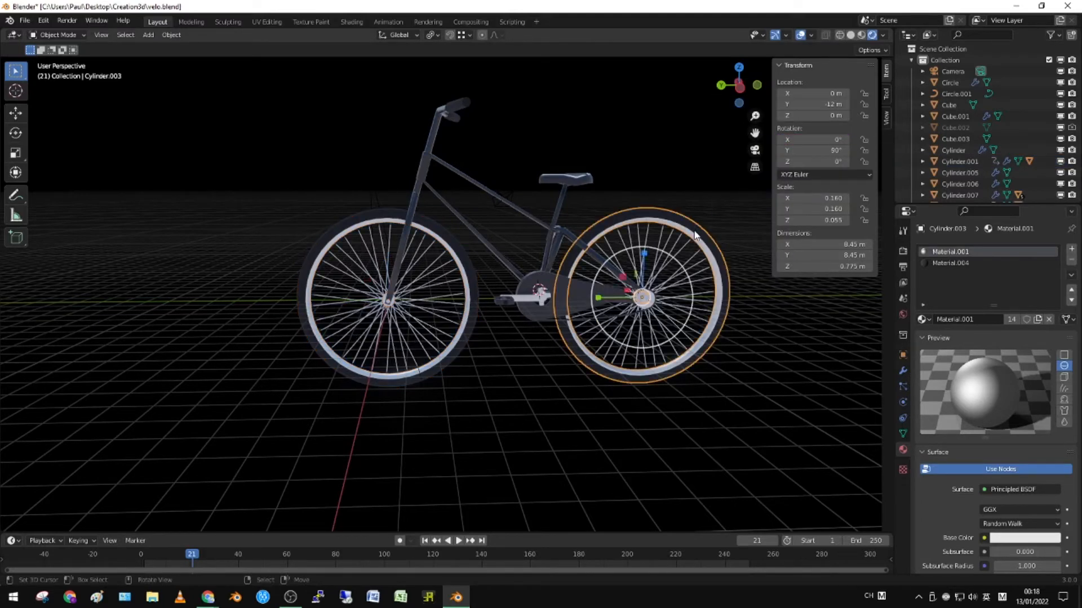
pyautogui.scroll(2, 688, 255)
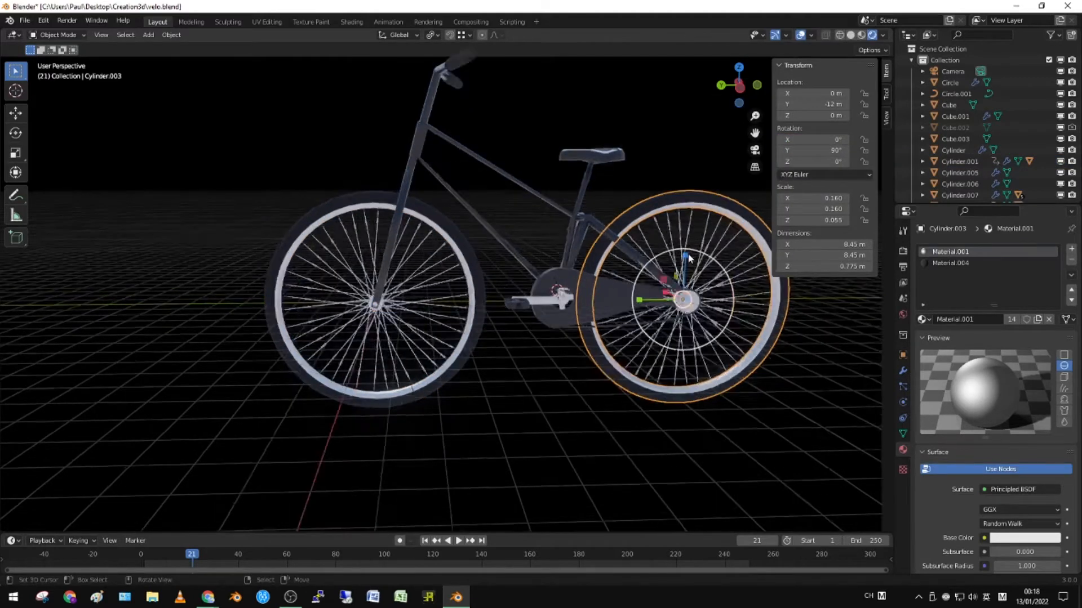
pyautogui.moveTo(731, 309)
pyautogui.mouseDown(button='middle')
pyautogui.moveTo(653, 317)
pyautogui.moveTo(727, 315)
pyautogui.mouseUp(button='middle')
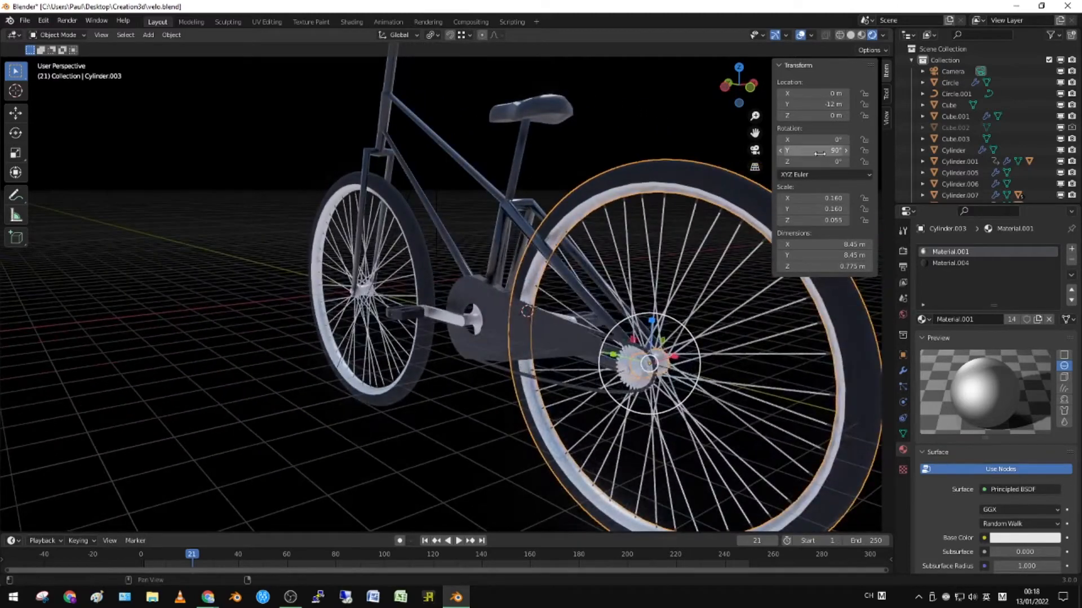
pyautogui.click(645, 370)
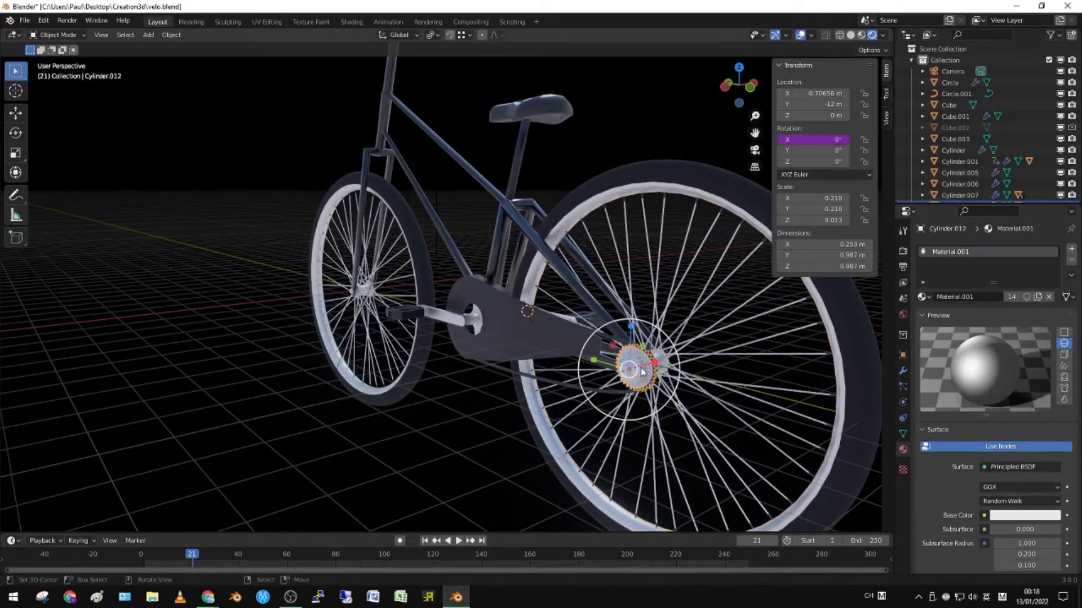
pyautogui.click(647, 369)
pyautogui.click(648, 367)
pyautogui.click(402, 233)
pyautogui.moveTo(402, 233); pyautogui.dragTo(533, 303, button='middle')
pyautogui.click(733, 352)
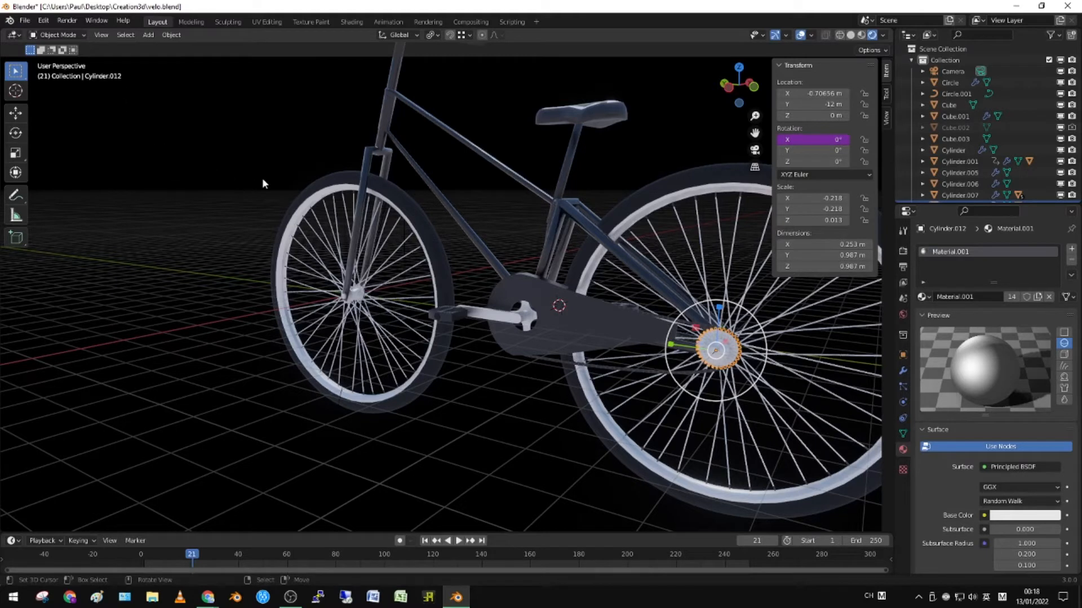
# Step: Set the target object of the front wheel's X rotation driver to the rear sprocket, Cylinder.012
pyautogui.click(370, 198)
pyautogui.rightClick(799, 139)
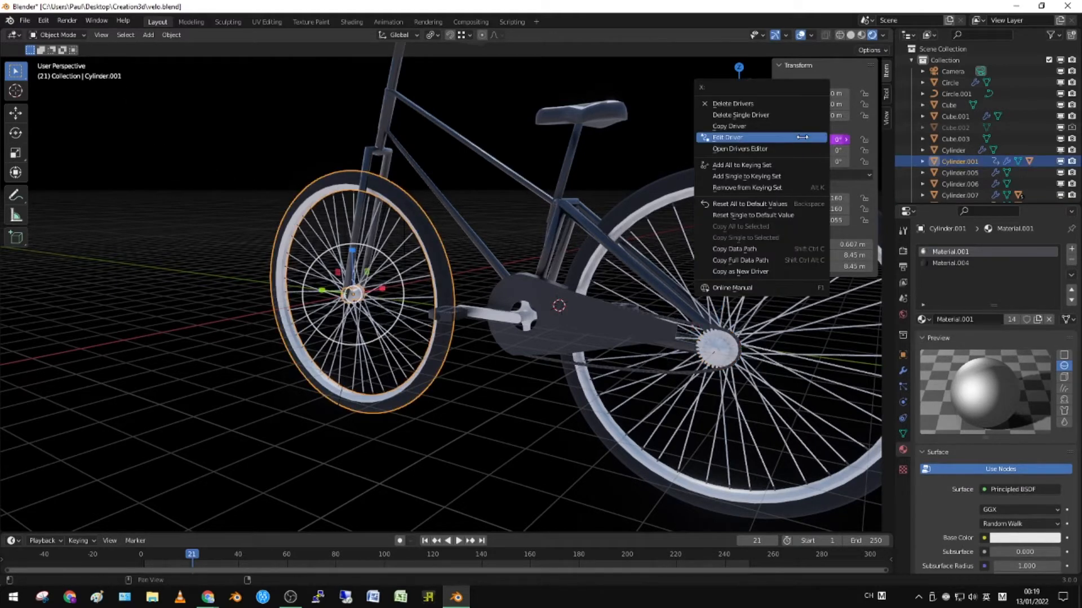
pyautogui.click(791, 138)
pyautogui.click(797, 257)
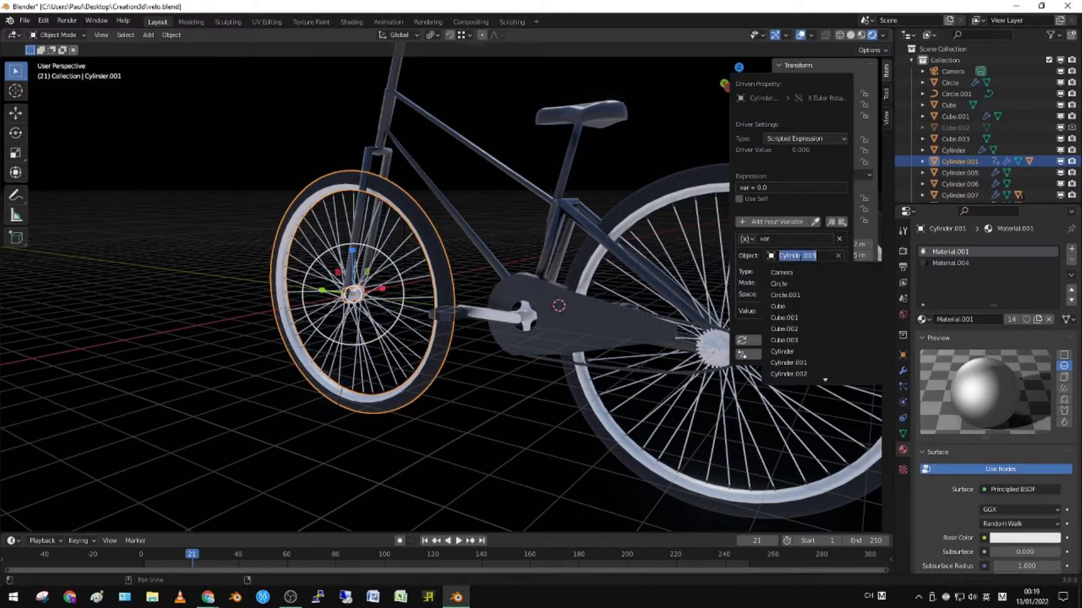
pyautogui.write('12')
pyautogui.click(808, 272)
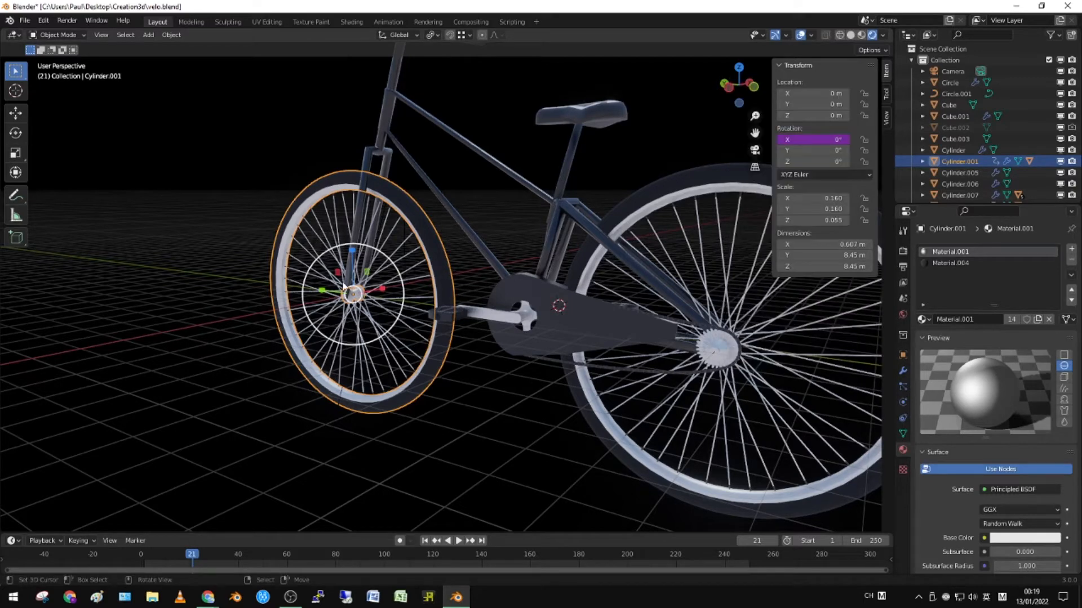
# Step: Check that the front wheel follows the rear sprocket by rotating the crank about global X, then discard the rotation
pyautogui.click(523, 321)
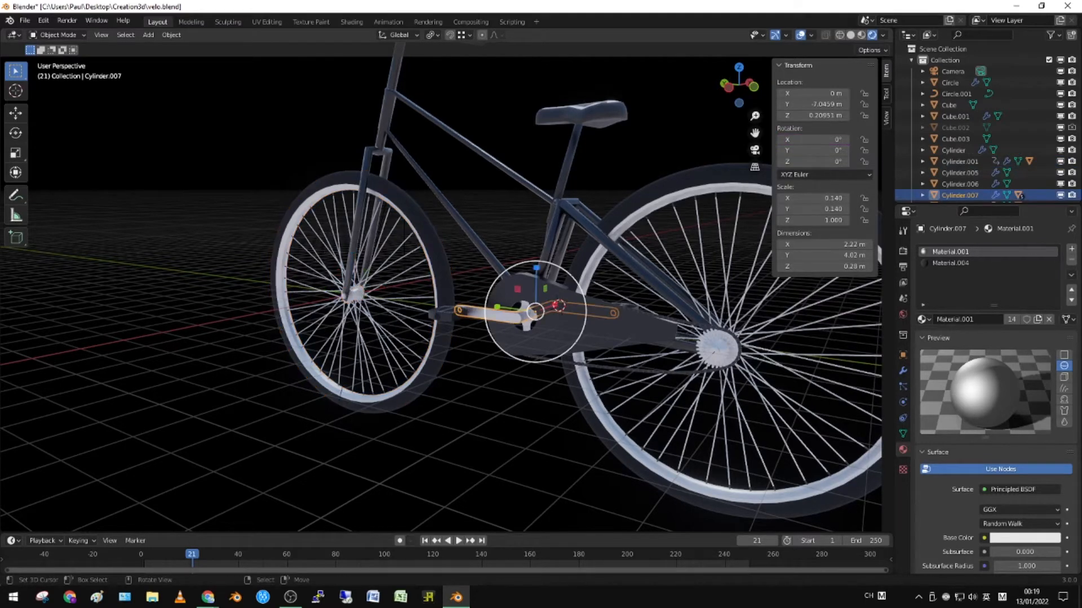
pyautogui.press('r')
pyautogui.press('x')
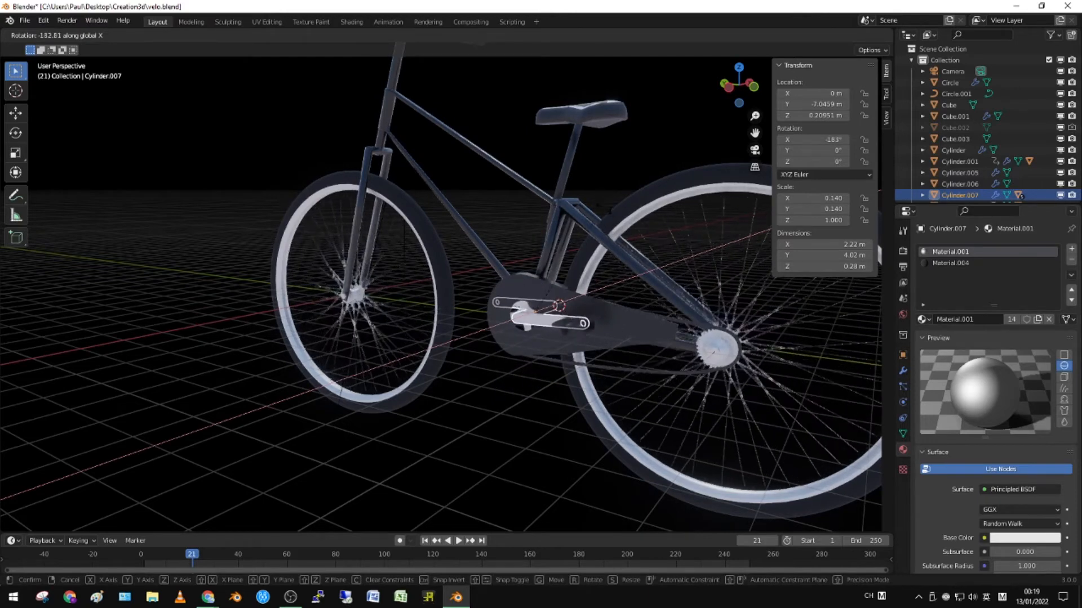
pyautogui.rightClick(434, 242)
# Step: Review the expression and variable settings of the front wheel's X rotation driver
pyautogui.click(433, 242)
pyautogui.rightClick(812, 140)
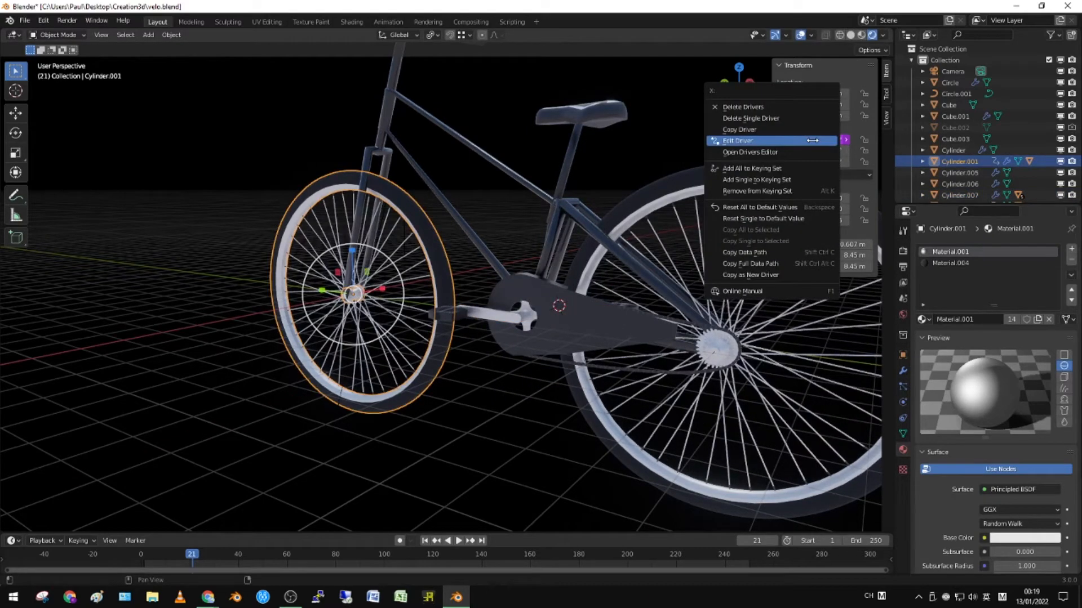
pyautogui.click(813, 140)
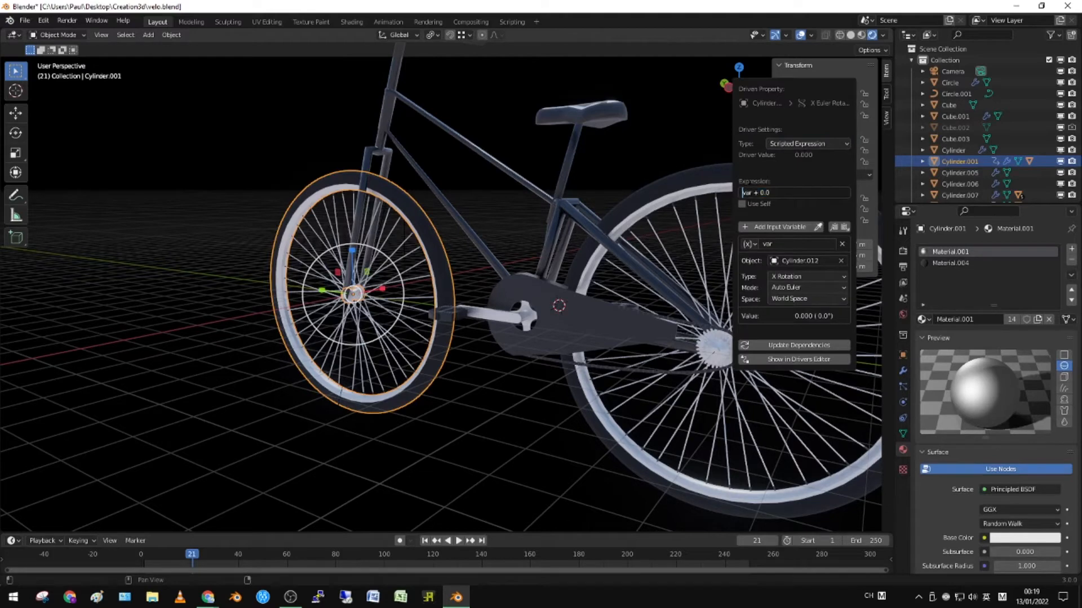
pyautogui.scroll(-4, 568, 317)
# Step: Check both wheels' motion by rotating the crank about global X with the whole bicycle in view, then discard the rotation
pyautogui.click(488, 301)
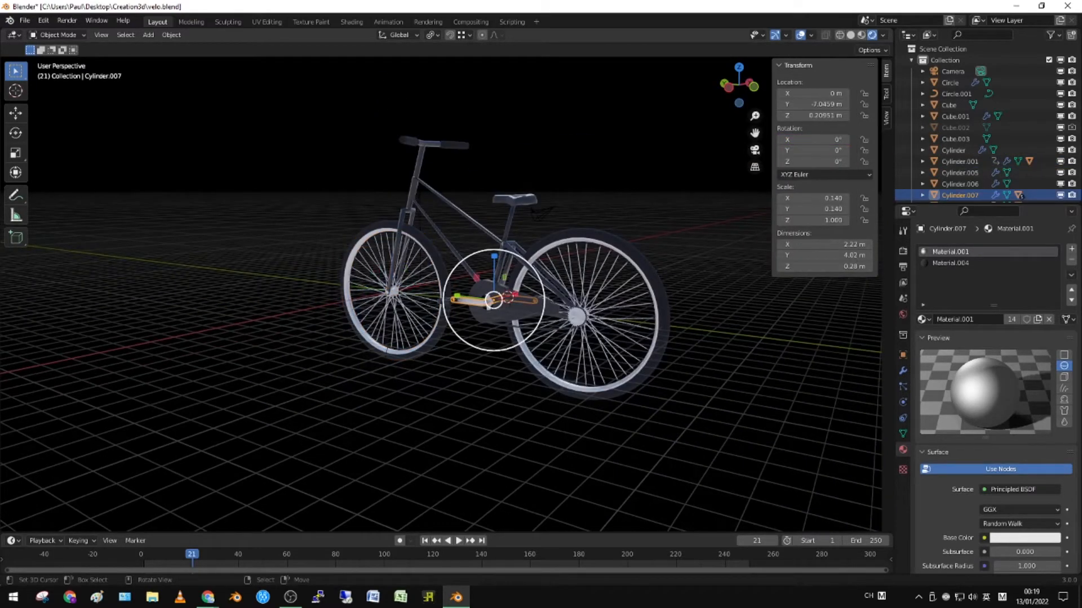
pyautogui.press('r')
pyautogui.press('x')
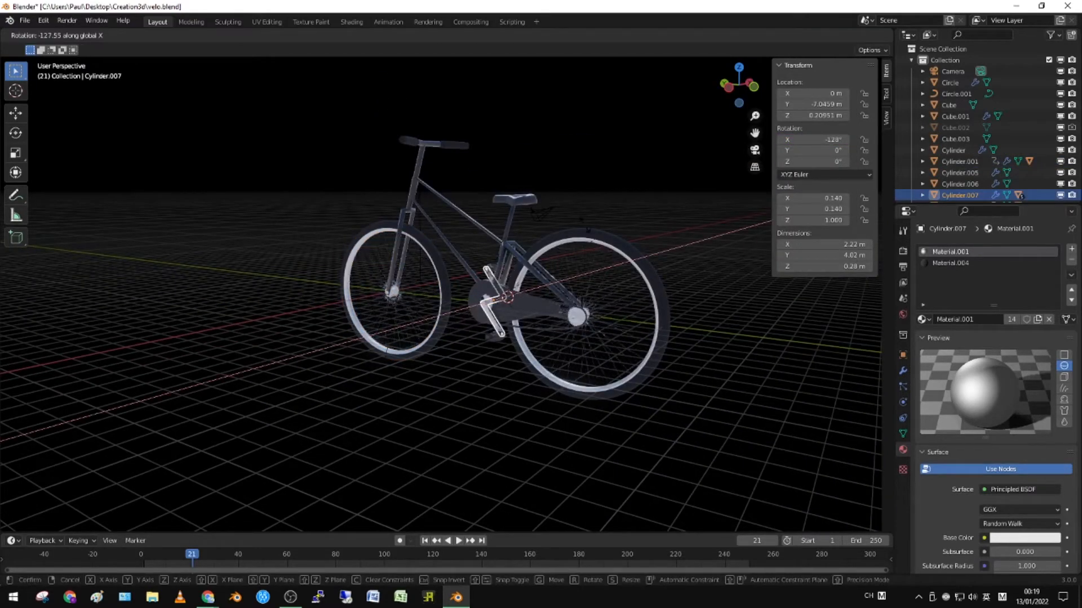
pyautogui.press('Escape')
pyautogui.scroll(-3, 414, 231)
pyautogui.scroll(2, 417, 227)
# Step: Parent the crank to the bicycle frame with the Object parent type
pyautogui.click(490, 246)
pyautogui.scroll(6, 490, 245)
pyautogui.click(513, 321)
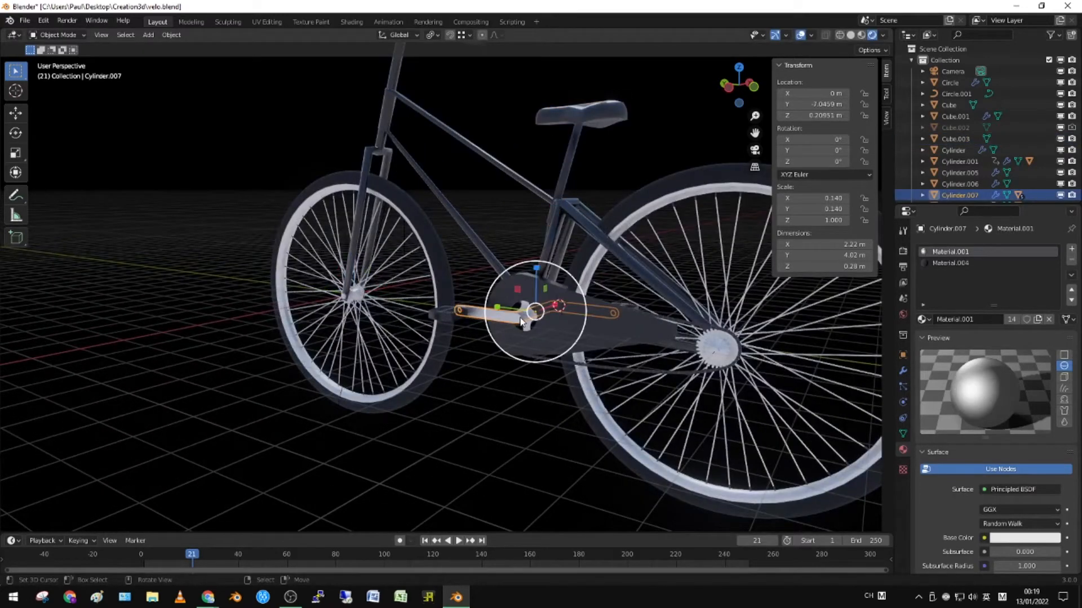
pyautogui.keyDown('shift'); pyautogui.click(475, 235); pyautogui.keyUp('shift')
pyautogui.hotkey('ctrl', 'p')
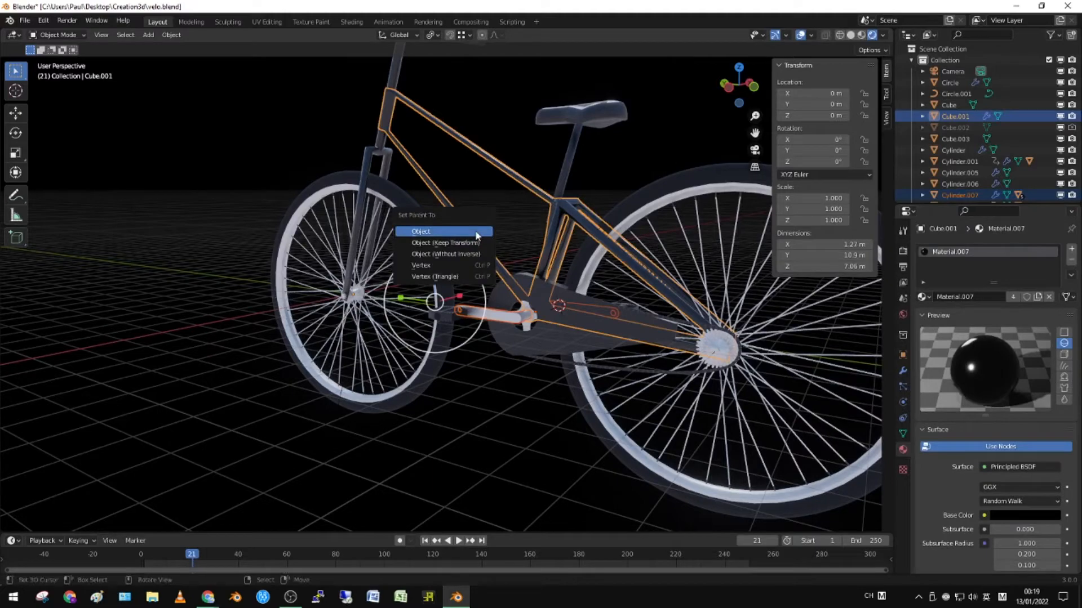
pyautogui.click(475, 236)
# Step: Parent the handlebar and fork to the bicycle frame with the Object parent type
pyautogui.click(370, 152)
pyautogui.keyDown('shift'); pyautogui.click(425, 117); pyautogui.keyUp('shift')
pyautogui.hotkey('ctrl', 'p')
pyautogui.click(426, 120)
pyautogui.moveTo(427, 114); pyautogui.dragTo(538, 154, button='middle')
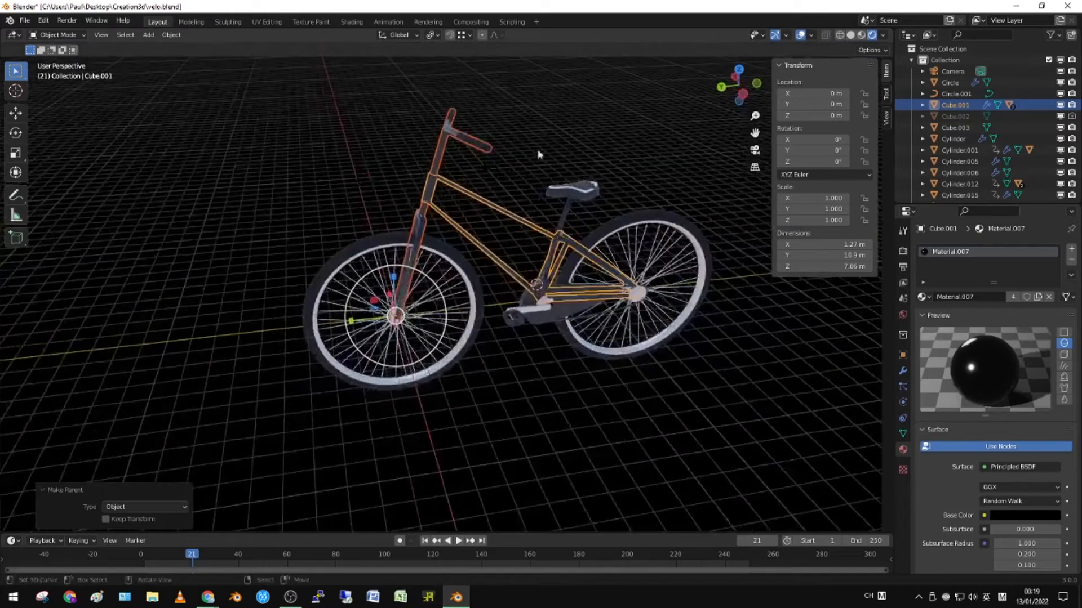
# Step: Test-move the frame to check which bicycle parts follow it, then discard the move
pyautogui.click(447, 251)
pyautogui.scroll(2, 428, 299)
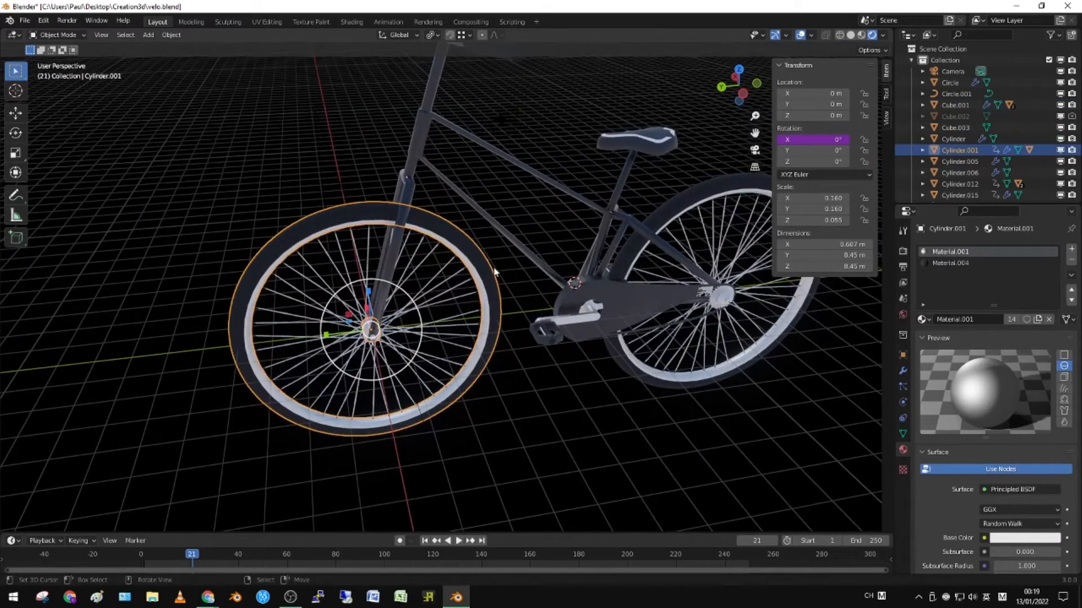
pyautogui.click(559, 282)
pyautogui.press('g')
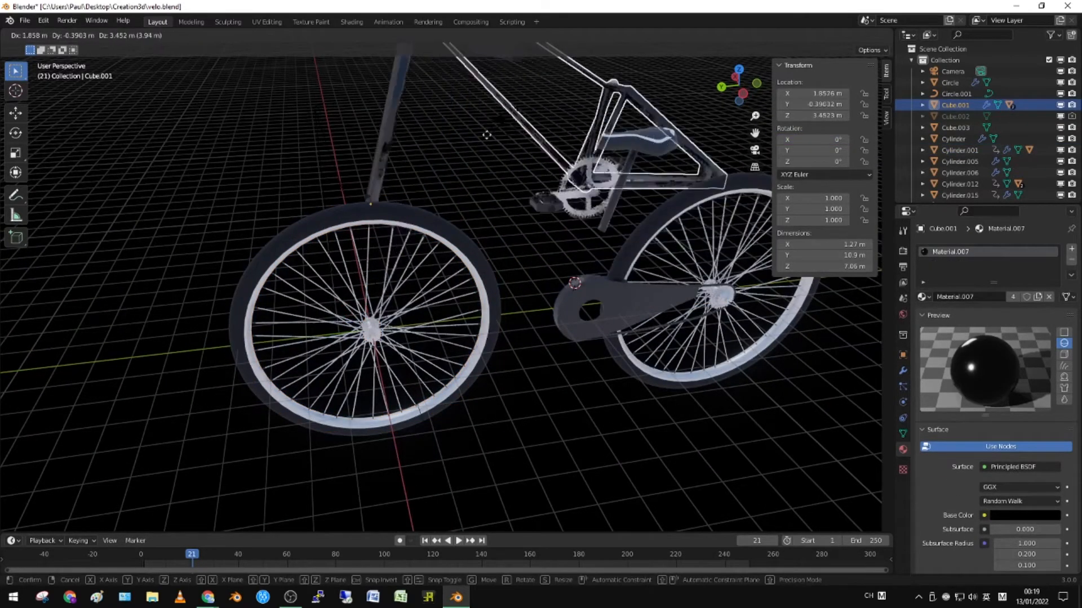
pyautogui.press('Escape')
# Step: Parent the front wheel to the bicycle frame with the Object parent type, and start a test move of the frame, discarding it
pyautogui.click(476, 243)
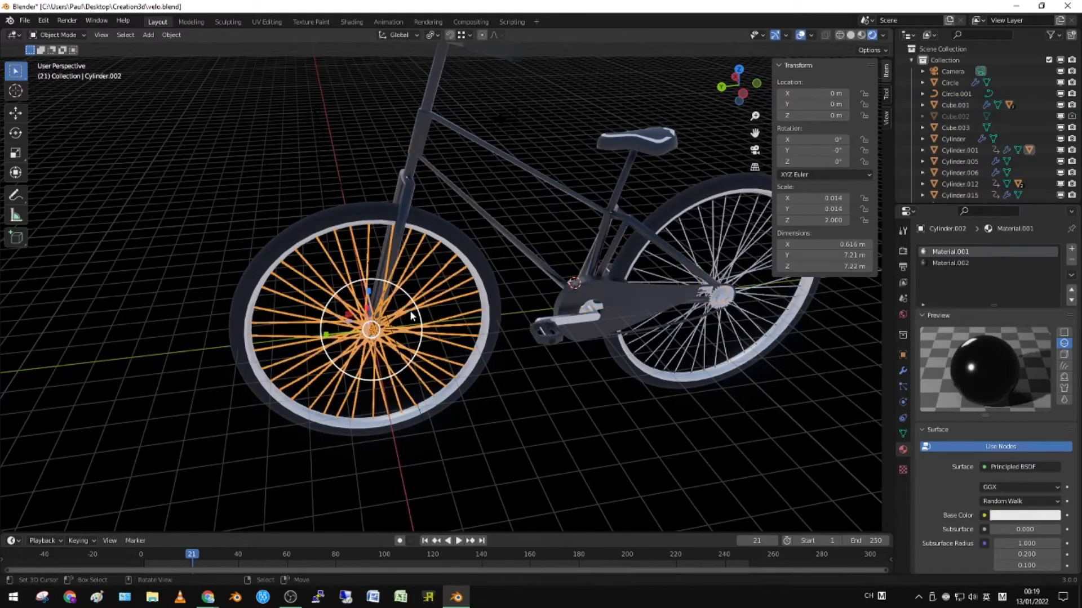
pyautogui.click(468, 244)
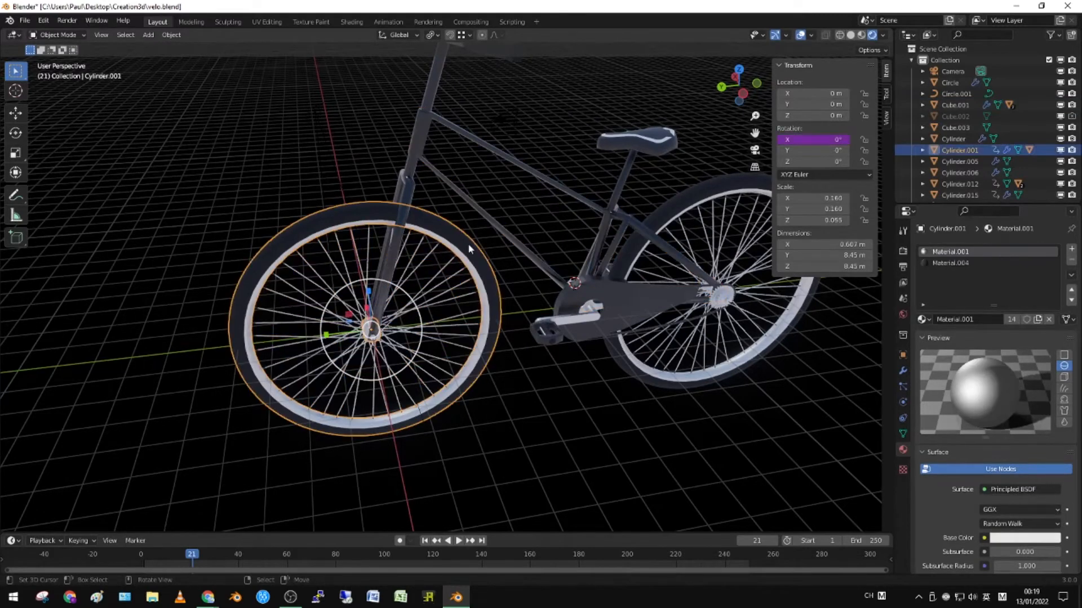
pyautogui.keyDown('shift'); pyautogui.click(493, 229); pyautogui.keyUp('shift')
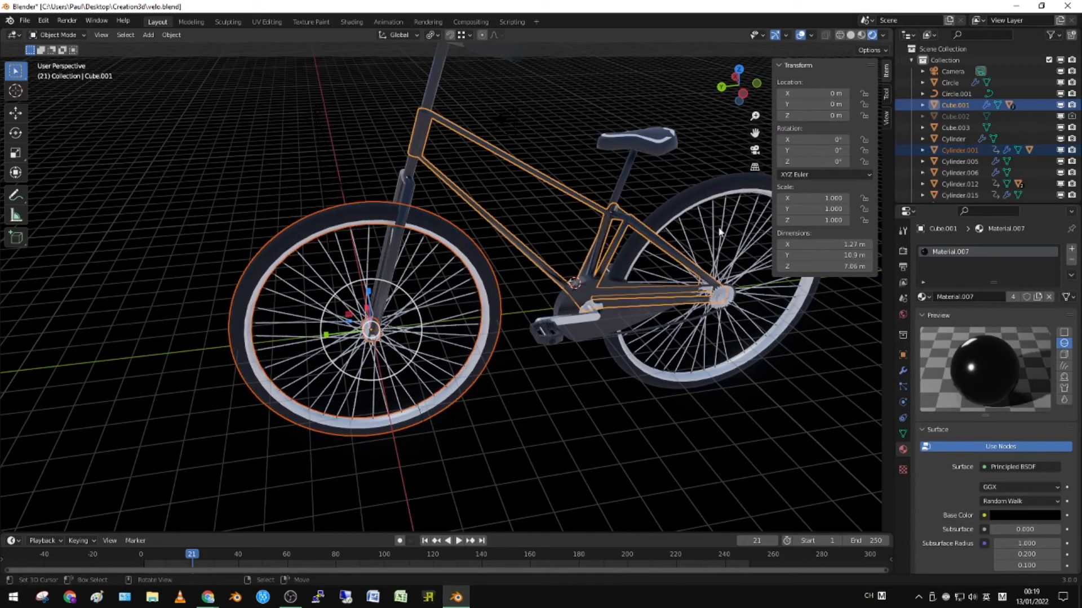
pyautogui.hotkey('ctrl', 'p')
pyautogui.click(601, 213)
pyautogui.rightClick(602, 216)
pyautogui.press('g')
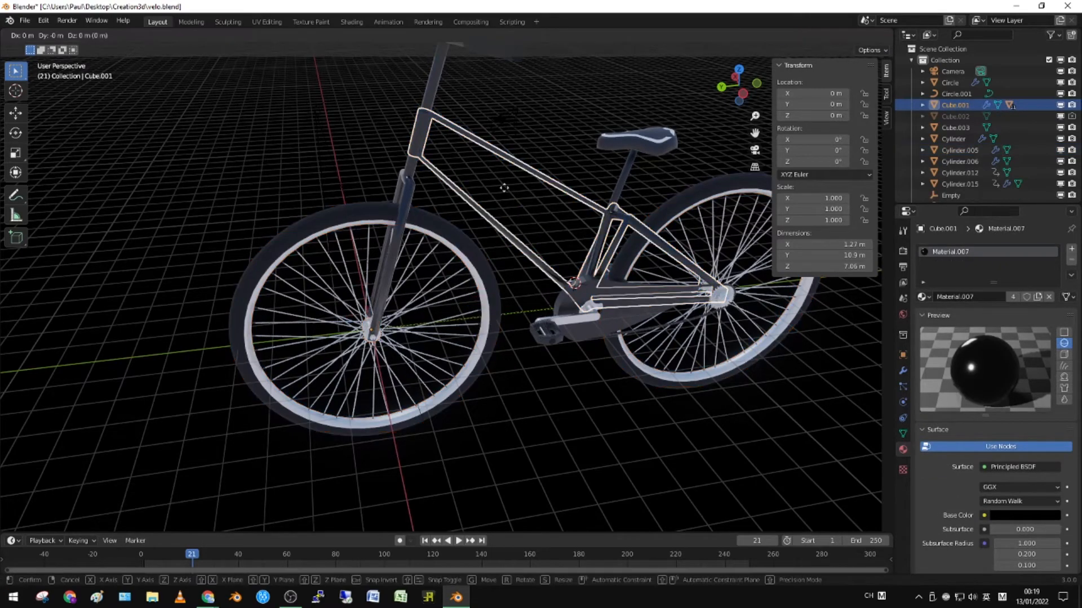
pyautogui.rightClick(393, 115)
# Step: Parent the rear sprocket to the bicycle frame with the Object parent type
pyautogui.click(721, 301)
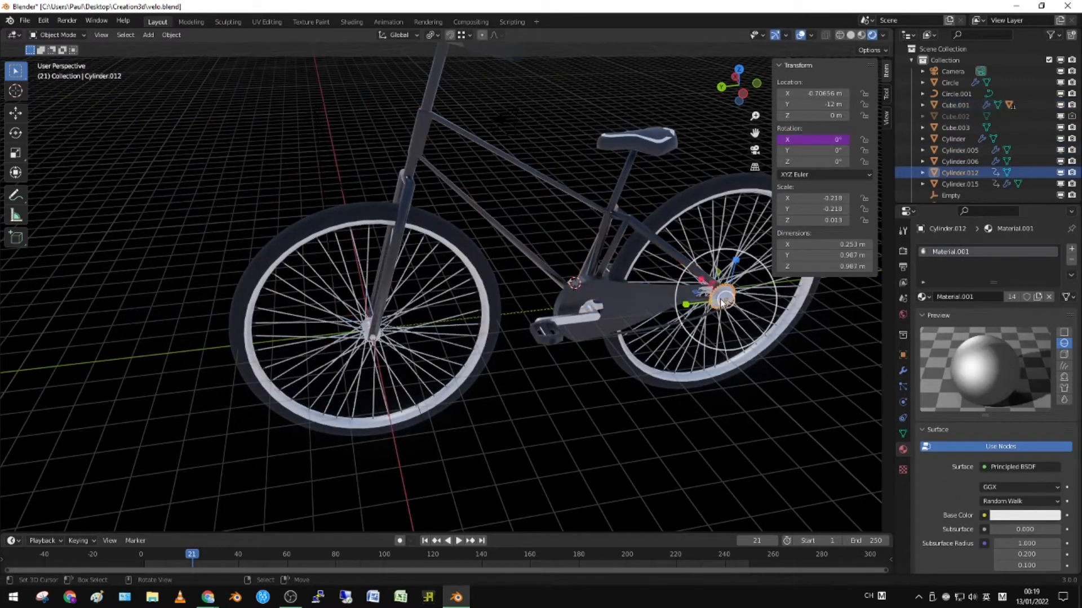
pyautogui.keyDown('shift'); pyautogui.click(587, 202); pyautogui.keyUp('shift')
pyautogui.hotkey('ctrl', 'p')
pyautogui.click(586, 203)
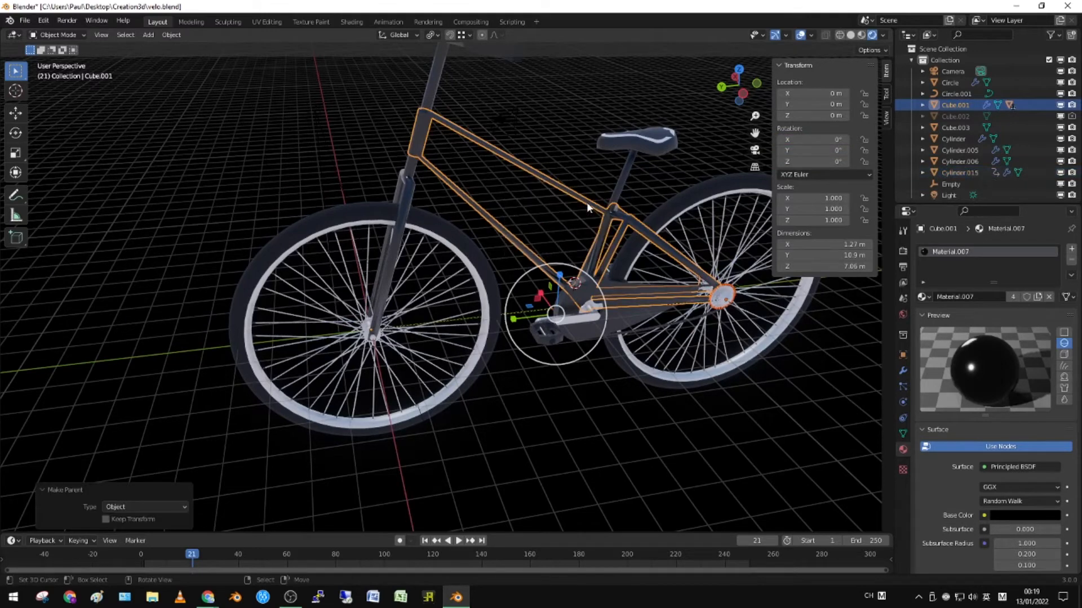
# Step: Parent the saddle to the bicycle frame with the Object parent type, and check it with a discarded test move of the frame
pyautogui.click(616, 157)
pyautogui.keyDown('shift'); pyautogui.click(574, 190); pyautogui.keyUp('shift')
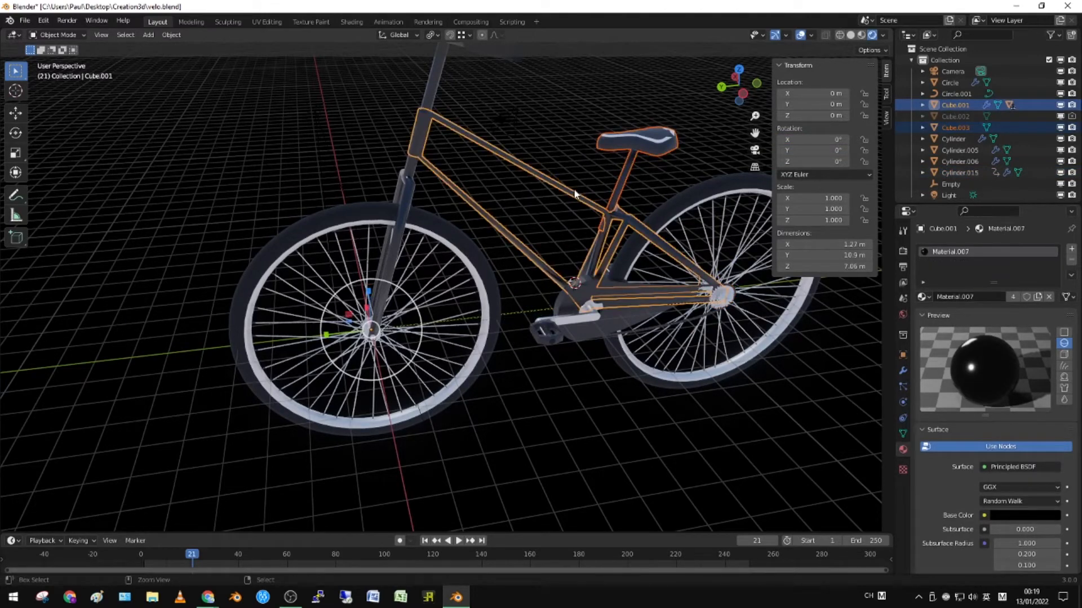
pyautogui.hotkey('ctrl', 'p')
pyautogui.click(575, 193)
pyautogui.click(574, 193)
pyautogui.press('g')
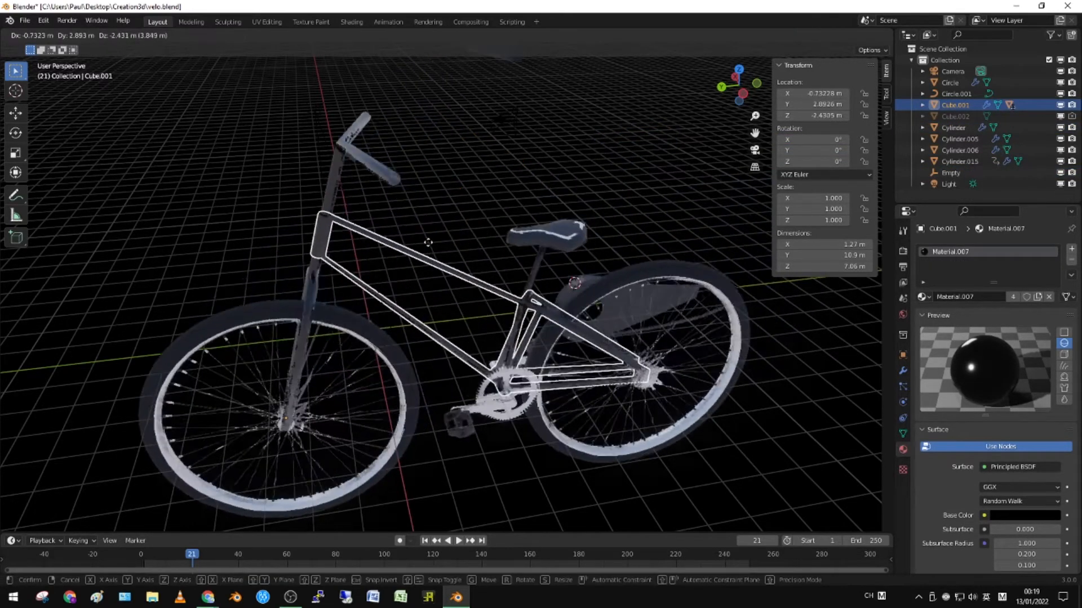
pyautogui.rightClick(516, 230)
# Step: Try to parent the chain mesh to the bicycle frame
pyautogui.scroll(5, 620, 320)
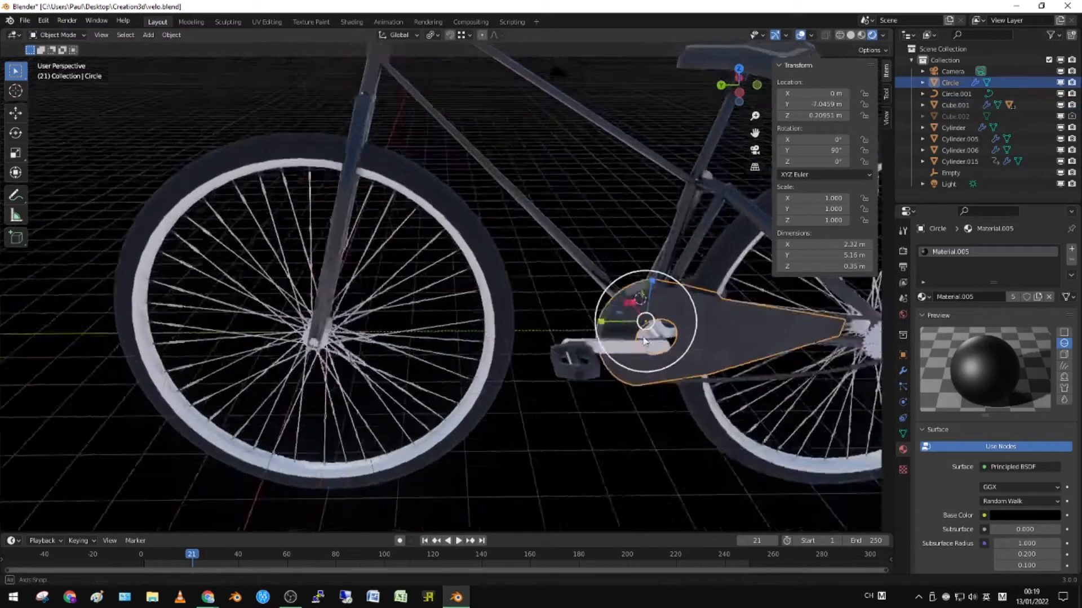
pyautogui.click(667, 387)
pyautogui.keyDown('shift'); pyautogui.click(516, 229); pyautogui.keyUp('shift')
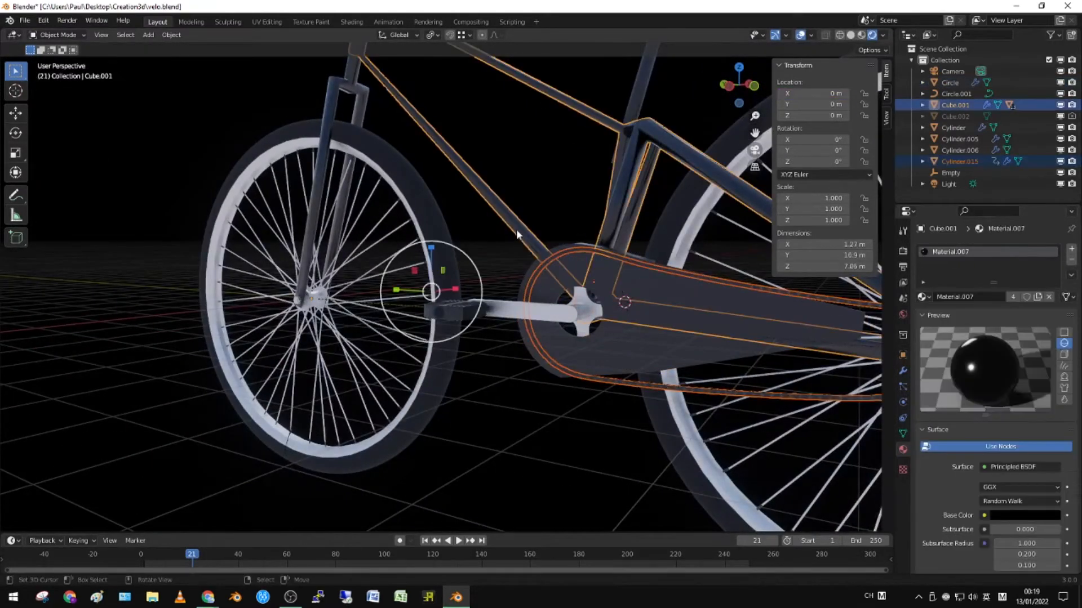
pyautogui.hotkey('ctrl', 'p')
pyautogui.click(516, 229)
# Step: Parent the chain's guide curve, Circle.001, to the bicycle frame as Object, and check it with a discarded test move of the frame
pyautogui.click(673, 386)
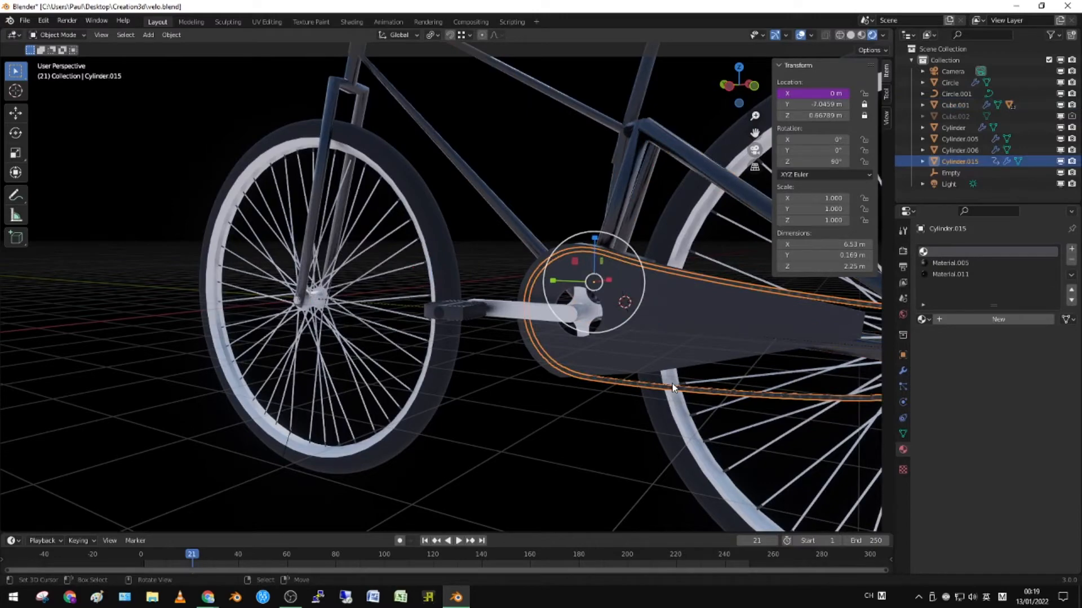
pyautogui.scroll(8, 665, 386)
pyautogui.moveTo(594, 360); pyautogui.dragTo(598, 368, button='middle')
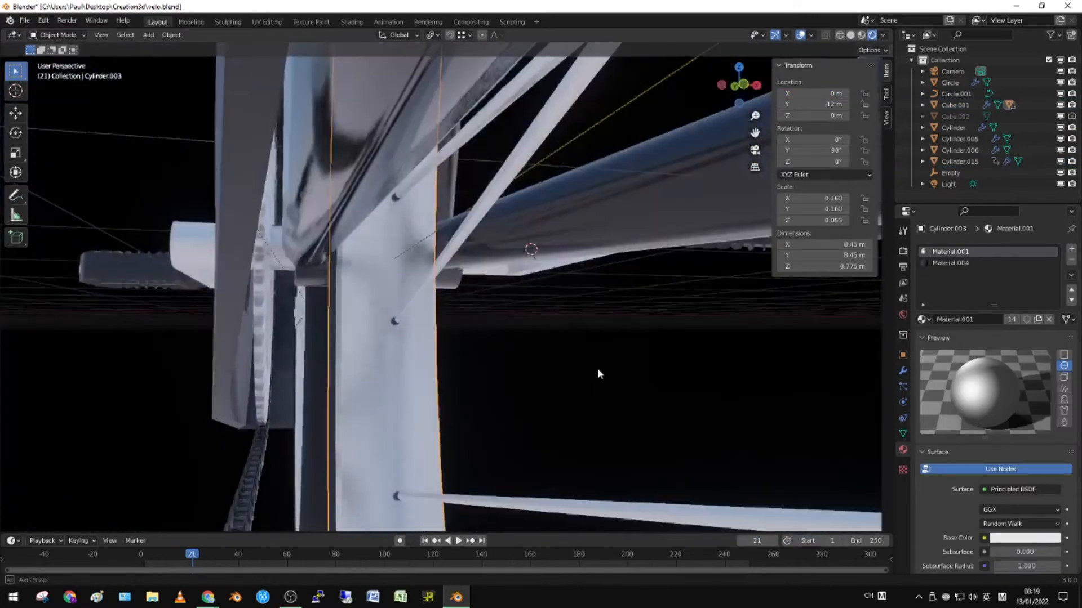
pyautogui.click(262, 461)
pyautogui.scroll(3, 343, 449)
pyautogui.scroll(-10, 342, 451)
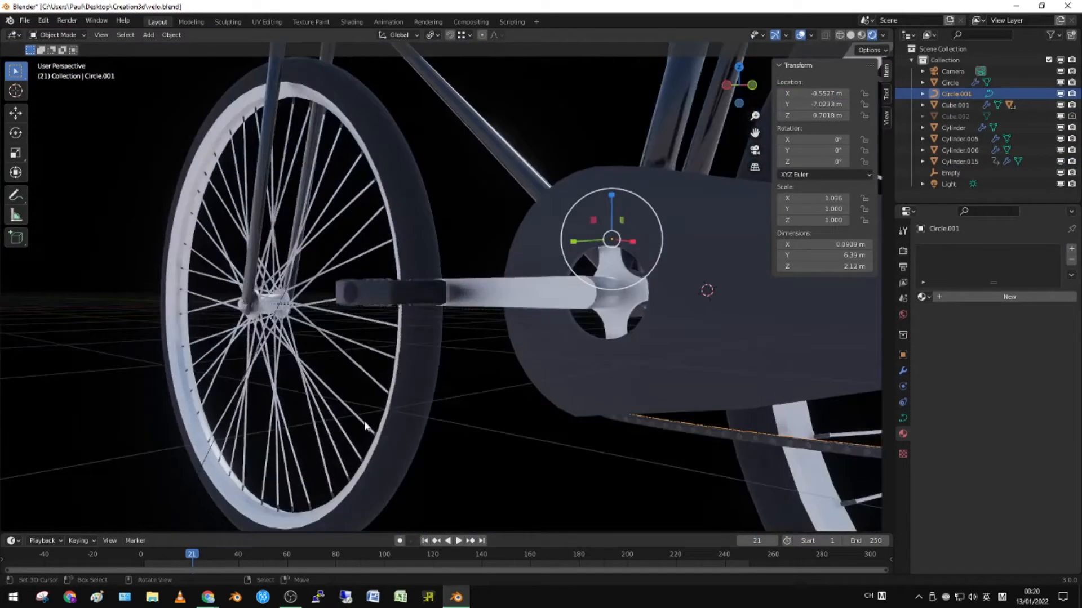
pyautogui.keyDown('shift'); pyautogui.click(465, 239); pyautogui.keyUp('shift')
pyautogui.hotkey('ctrl', 'p')
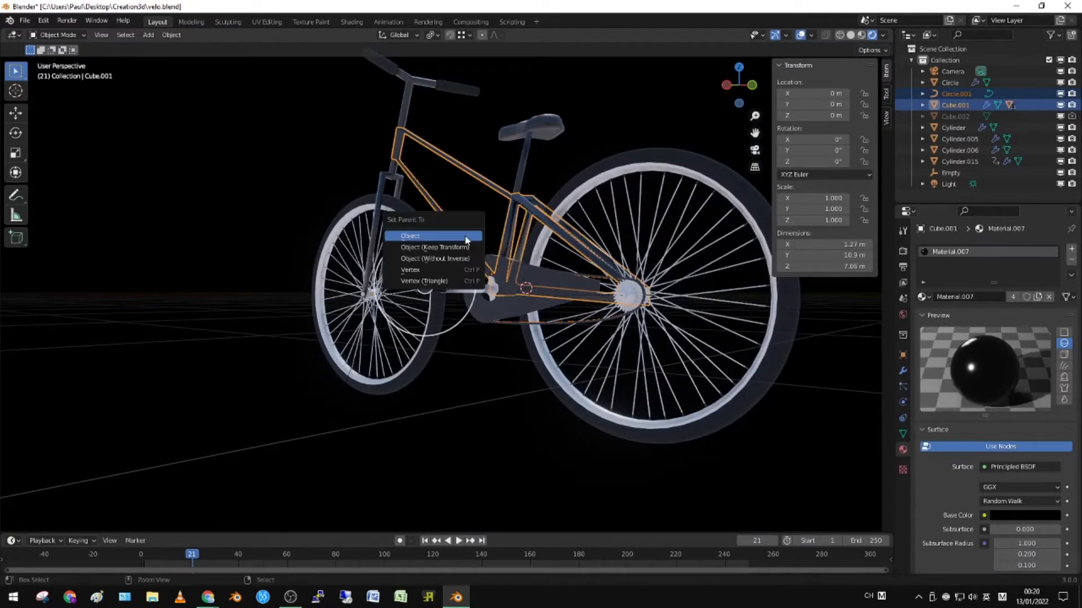
pyautogui.click(465, 236)
pyautogui.press('g')
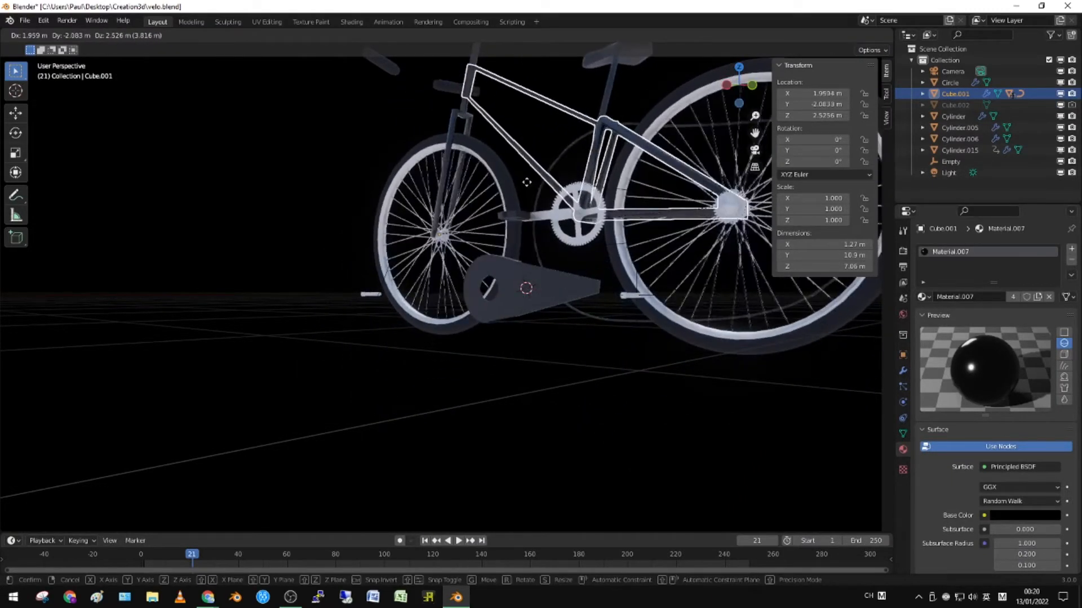
pyautogui.rightClick(560, 239)
# Step: Parent the chain mesh to the bicycle frame with the Object parent type
pyautogui.scroll(3, 566, 248)
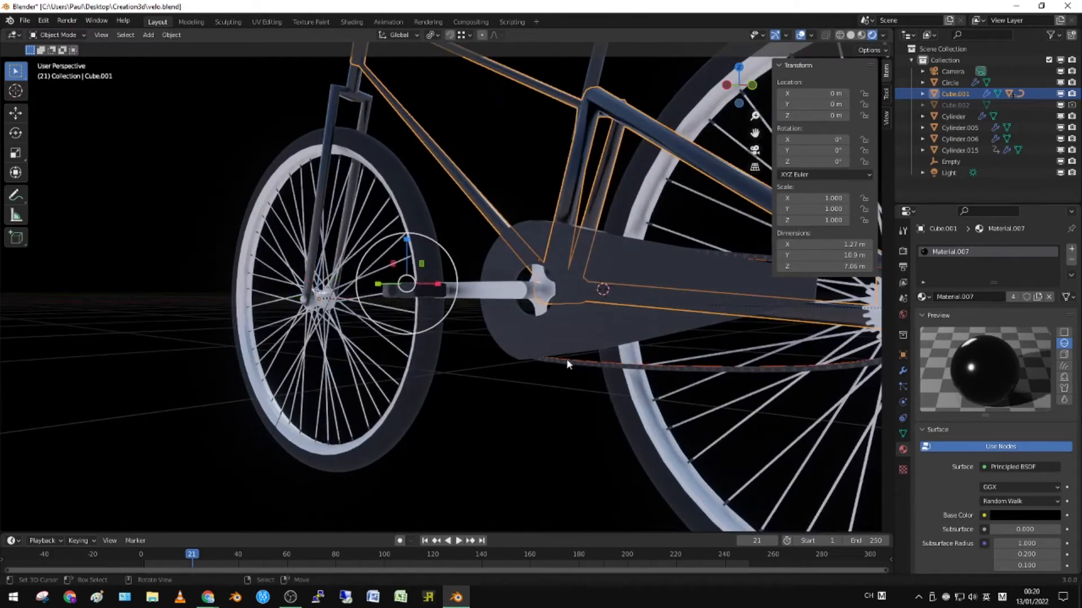
pyautogui.click(566, 358)
pyautogui.keyDown('shift'); pyautogui.click(492, 215); pyautogui.keyUp('shift')
pyautogui.hotkey('ctrl', 'p')
pyautogui.click(492, 215)
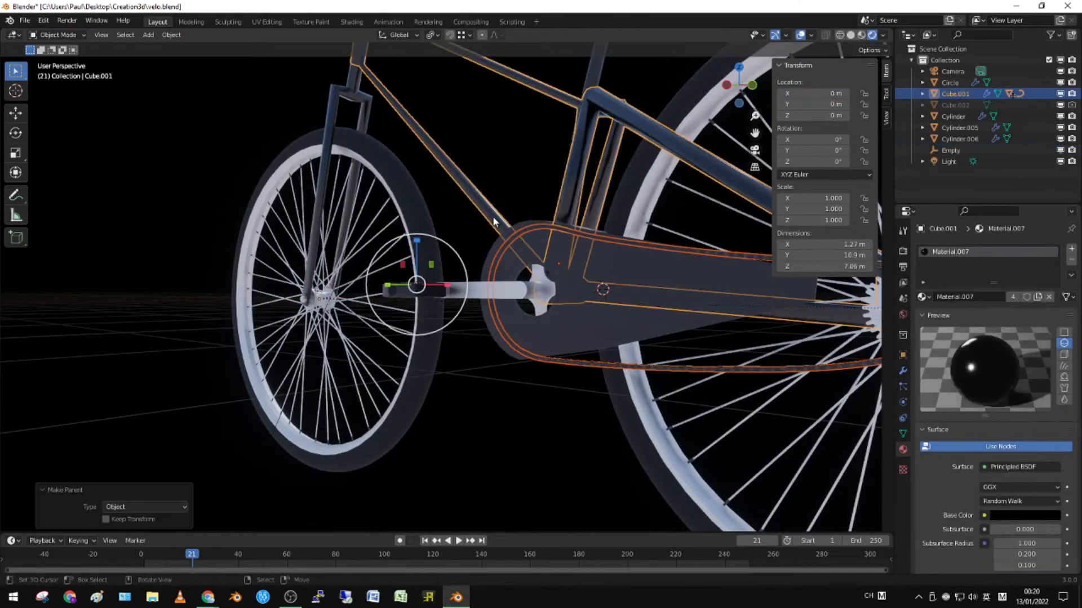
pyautogui.click(492, 215)
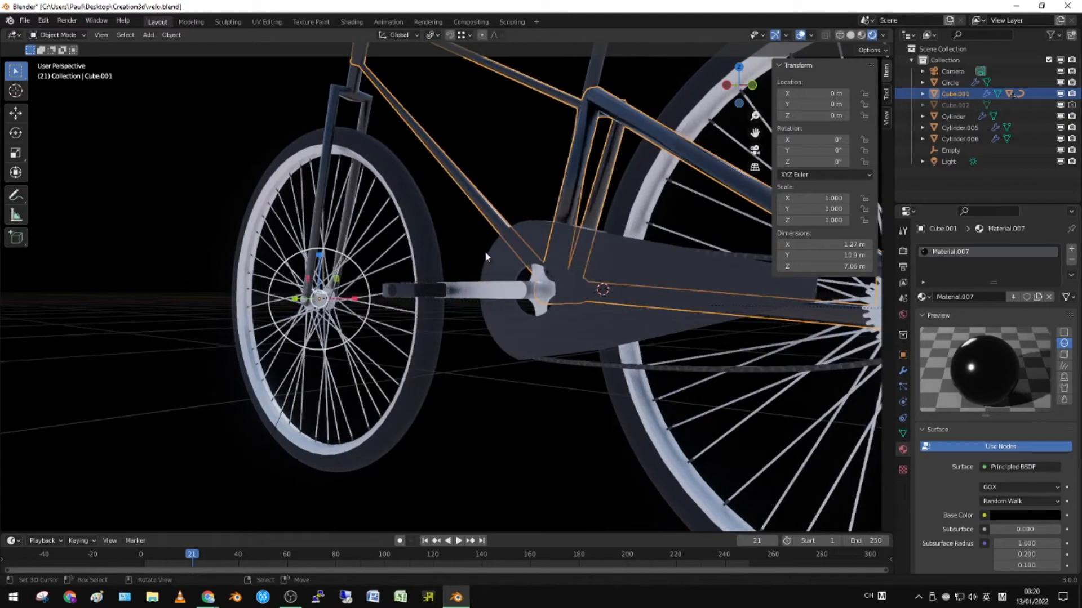
# Step: Parent the chain guard to the bicycle frame with the Object parent type, and test-move the whole bicycle, discarding the move
pyautogui.click(505, 282)
pyautogui.click(506, 283)
pyautogui.keyDown('shift'); pyautogui.click(492, 215); pyautogui.keyUp('shift')
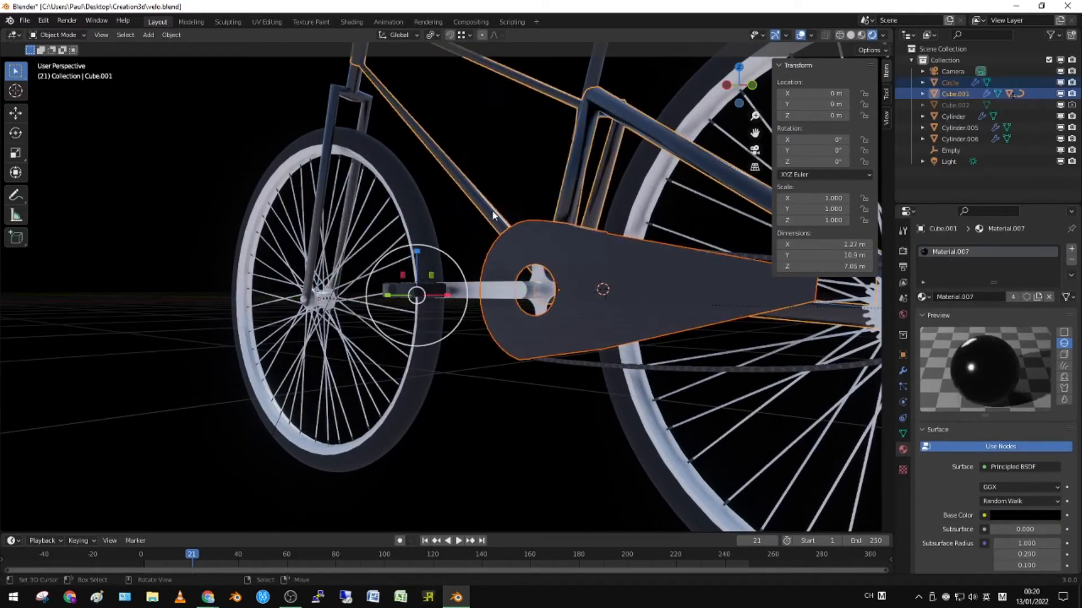
pyautogui.hotkey('ctrl', 'p')
pyautogui.click(491, 211)
pyautogui.click(492, 215)
pyautogui.scroll(-8, 508, 414)
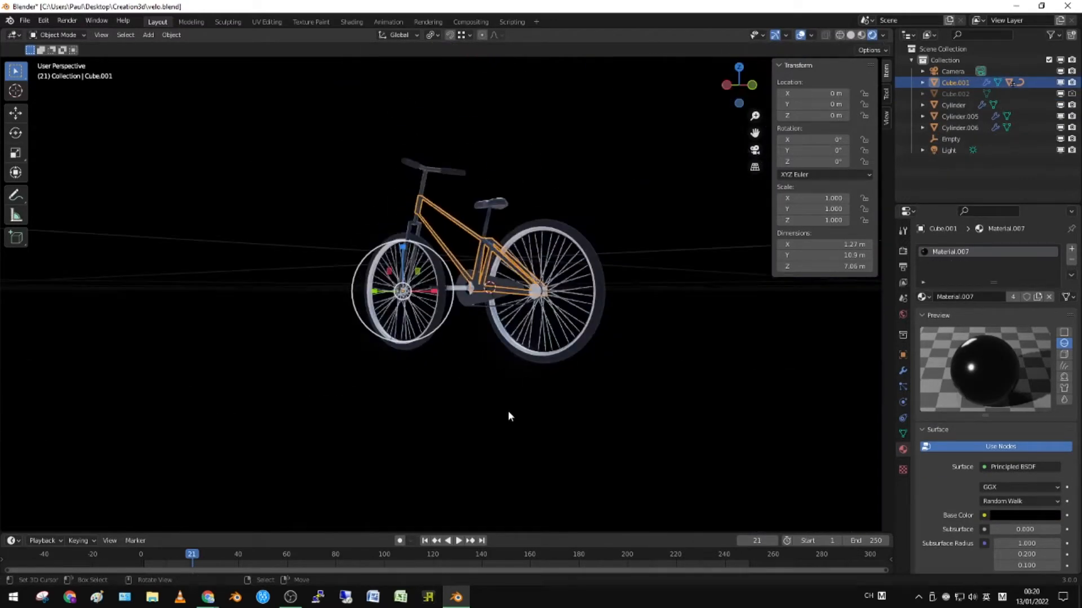
pyautogui.press('g')
pyautogui.press('Escape')
# Step: Parent the handlebar grips to the bicycle frame with the Object parent type, and test-move the frame, discarding the move
pyautogui.click(445, 187)
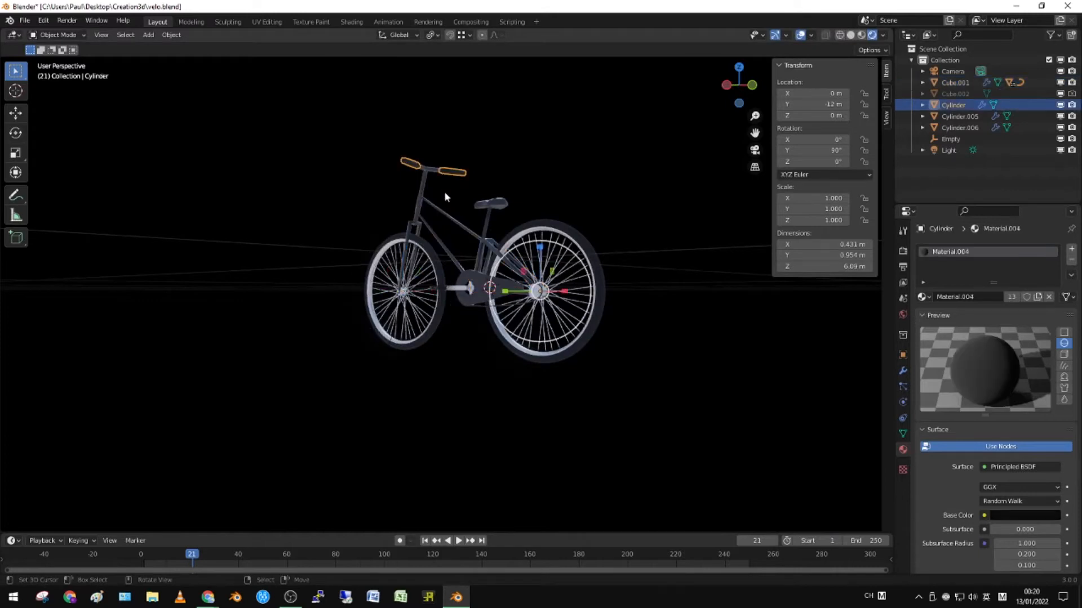
pyautogui.keyDown('shift'); pyautogui.click(439, 208); pyautogui.keyUp('shift')
pyautogui.hotkey('ctrl', 'p')
pyautogui.click(439, 210)
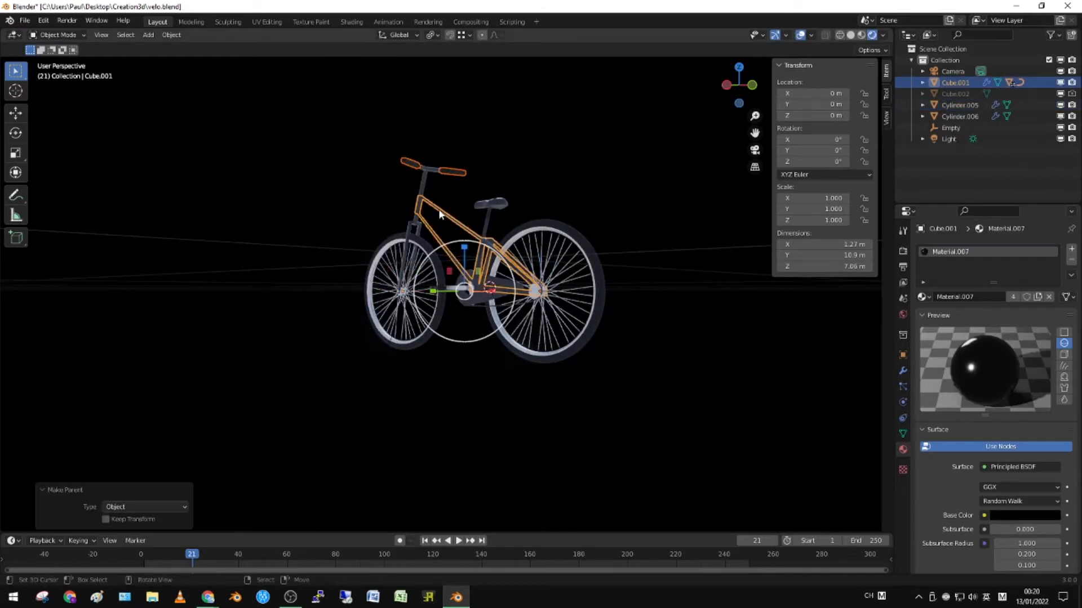
pyautogui.click(438, 210)
pyautogui.click(439, 212)
pyautogui.press('g')
pyautogui.press('Escape')
# Step: Parent the rear and front axles to the handlebar and fork object with the Object parent type
pyautogui.scroll(8, 632, 307)
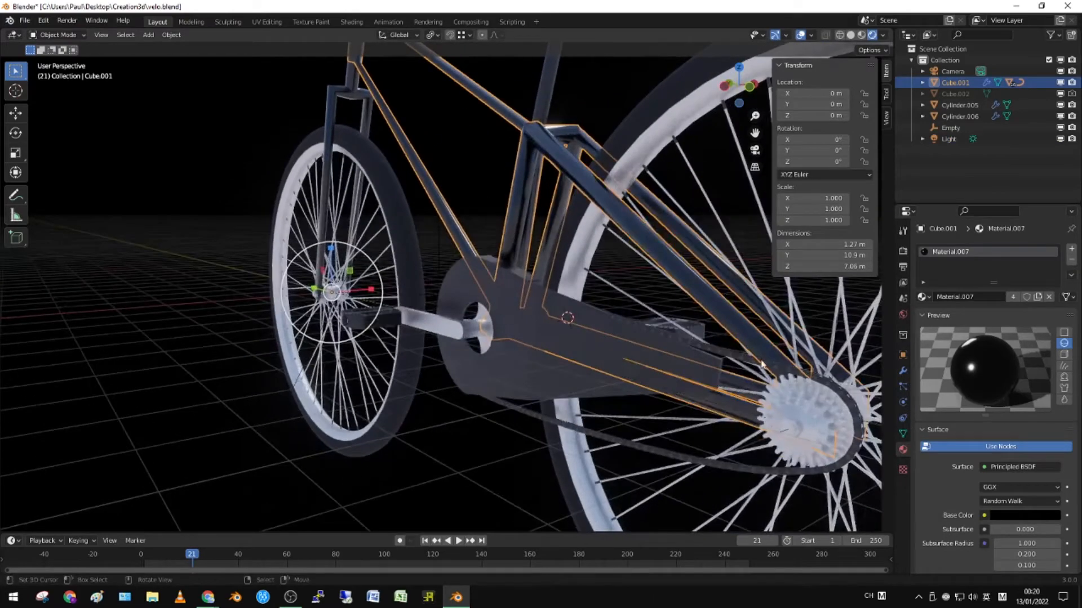
pyautogui.click(790, 429)
pyautogui.scroll(5, 289, 290)
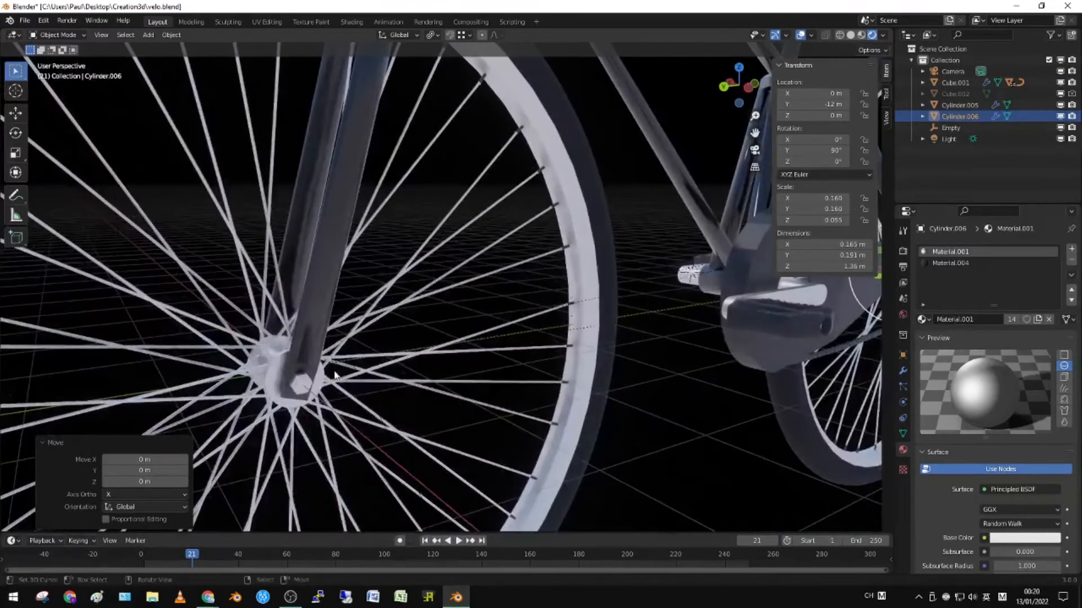
pyautogui.keyDown('shift'); pyautogui.click(305, 322); pyautogui.keyUp('shift')
pyautogui.hotkey('ctrl', 'p')
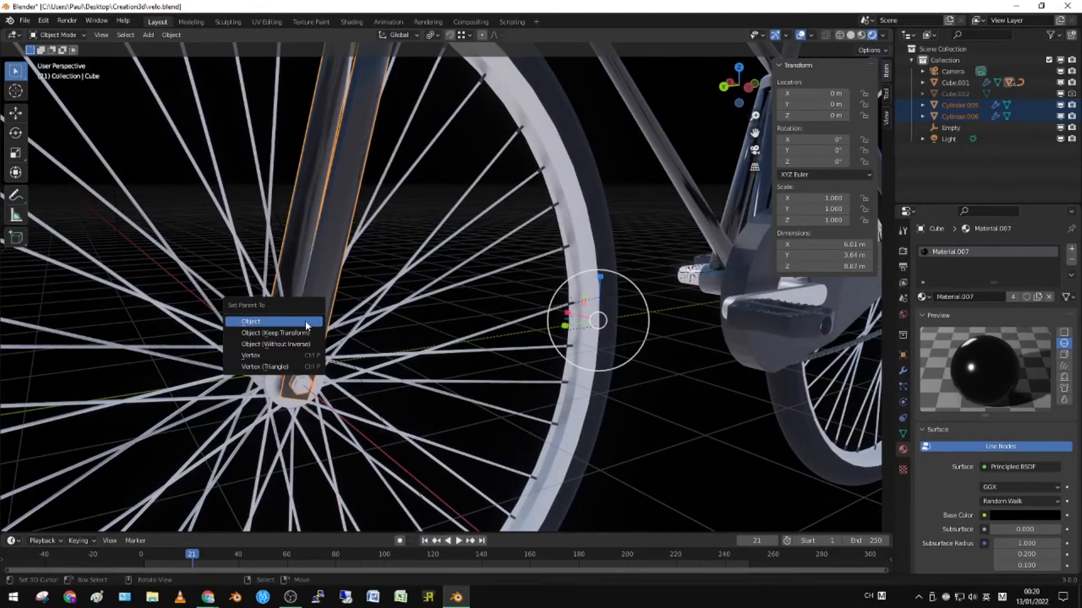
pyautogui.click(307, 320)
# Step: Test the drivers by changing the crank's X rotation value with the whole bicycle in view, then discard the change
pyautogui.scroll(-6, 310, 319)
pyautogui.click(542, 266)
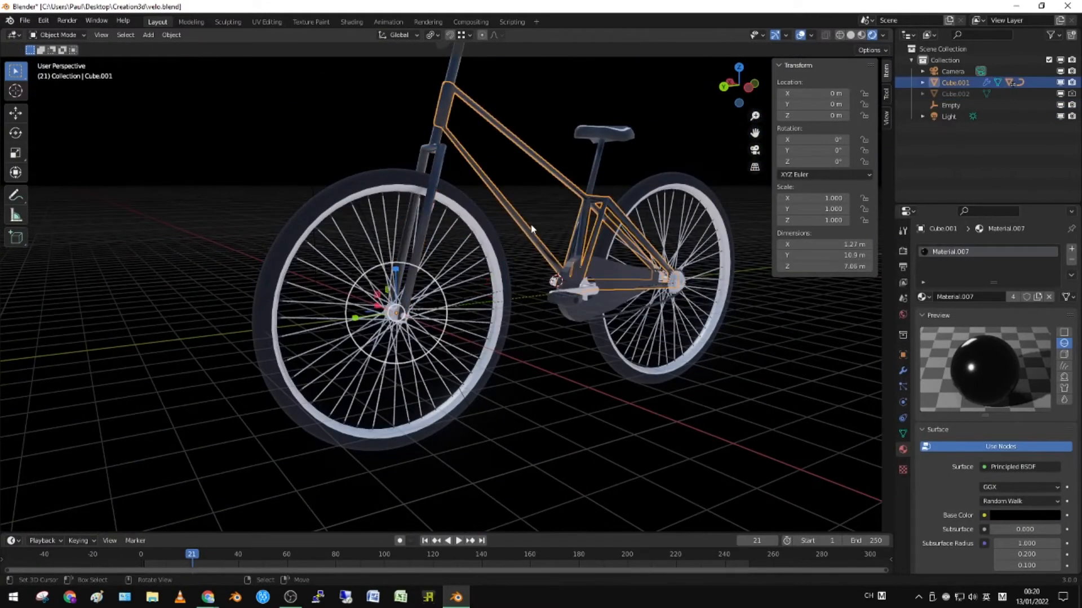
pyautogui.scroll(-3, 542, 266)
pyautogui.moveTo(543, 266); pyautogui.dragTo(459, 293, button='middle')
pyautogui.scroll(6, 460, 292)
pyautogui.moveTo(648, 359); pyautogui.dragTo(597, 339, button='middle')
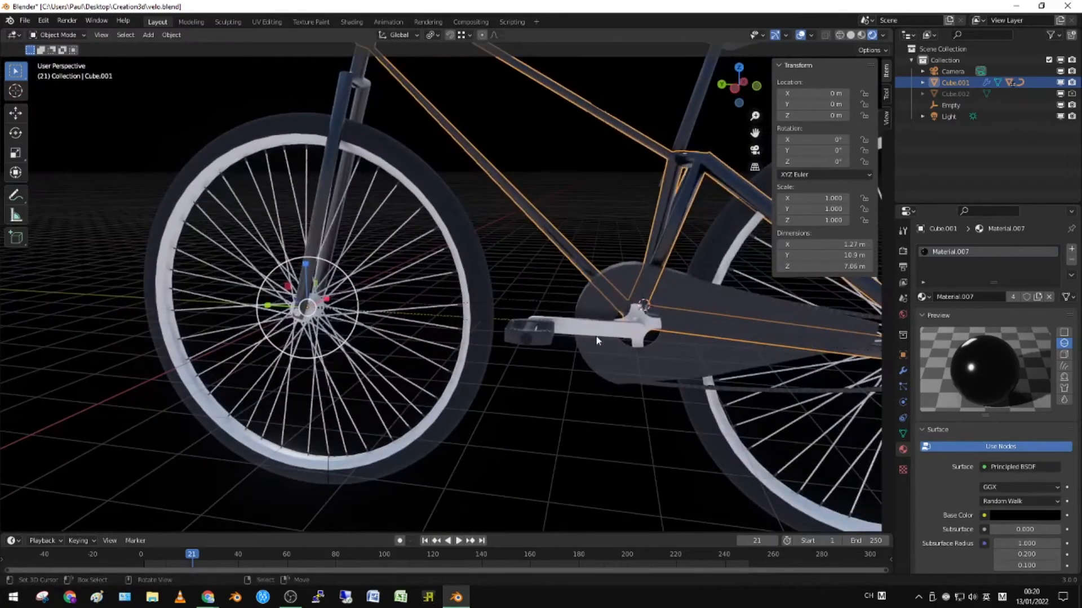
pyautogui.click(635, 337)
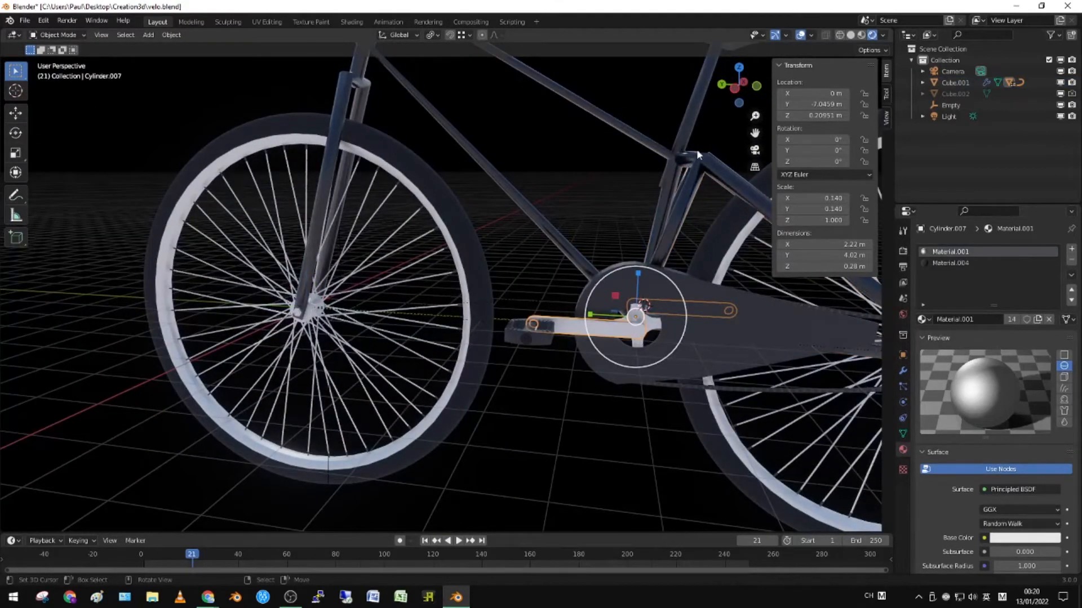
pyautogui.scroll(-5, 671, 154)
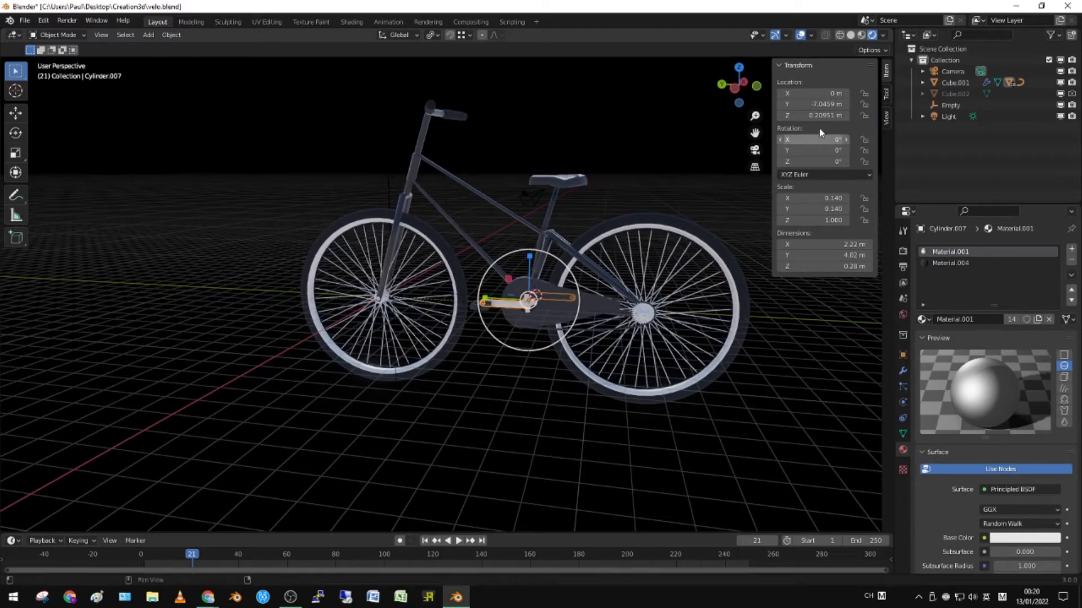
pyautogui.keyDown('shift'); pyautogui.moveTo(637, 186); pyautogui.dragTo(593, 218, button='middle'); pyautogui.keyUp('shift')
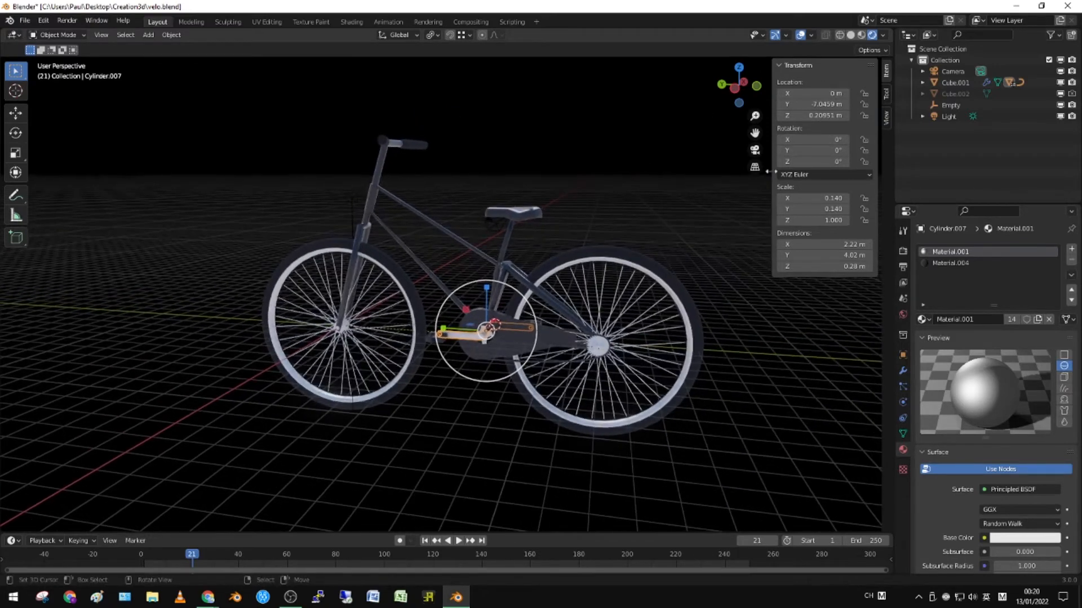
pyautogui.moveTo(814, 139); pyautogui.dragTo(778, 139)
pyautogui.rightClick(814, 140)
pyautogui.scroll(4, 683, 199)
pyautogui.rightClick(814, 139)
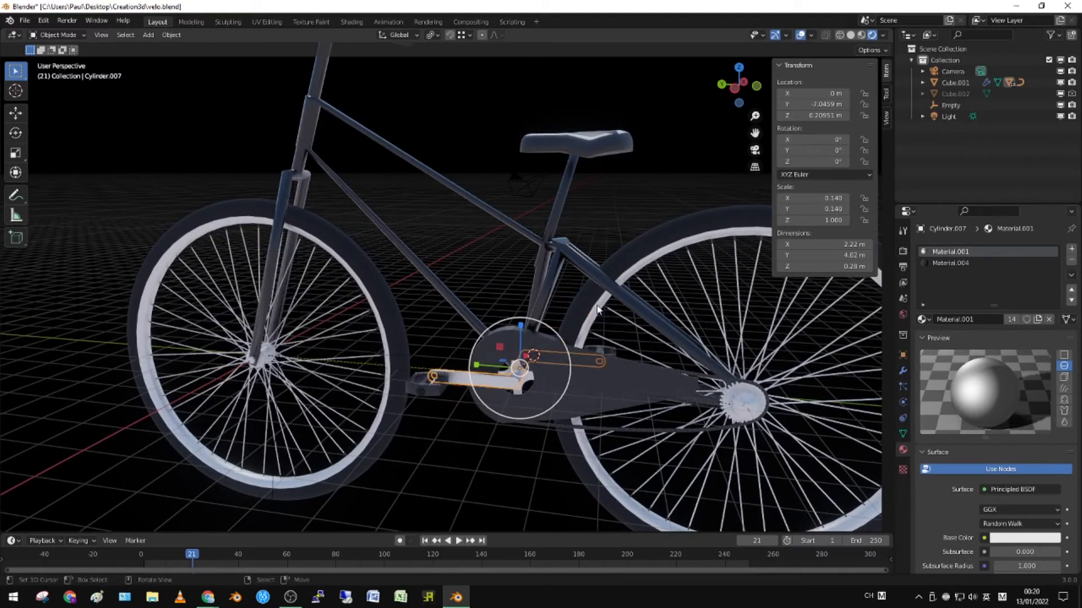
# Step: Rotate the crank about global X to check how the drivetrain and wheels follow, then discard the rotation
pyautogui.press('r')
pyautogui.press('x')
pyautogui.rightClick(592, 273)
# Step: Test a change to the rear tyre's X rotation with the wheel centred in view, and discard the change
pyautogui.rightClick(663, 268)
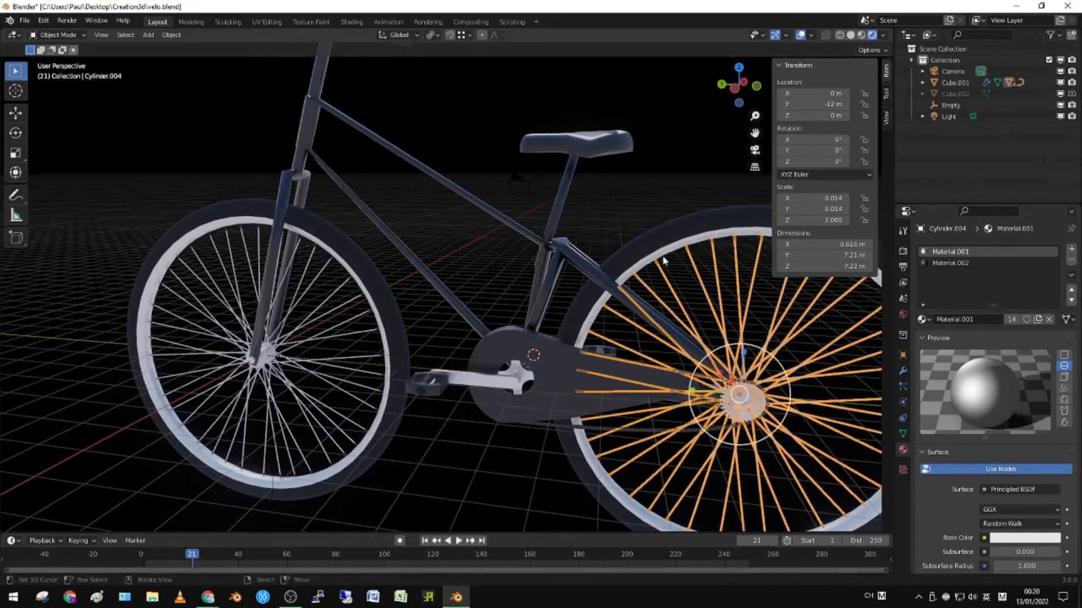
pyautogui.rightClick(664, 228)
pyautogui.press('KP_Decimal')
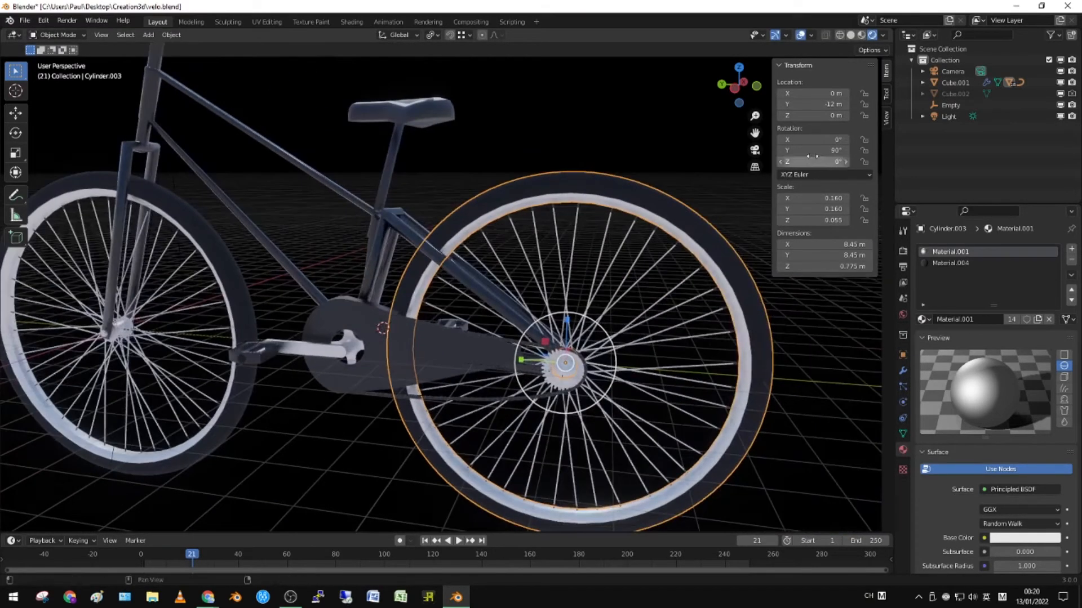
pyautogui.moveTo(814, 150)
pyautogui.mouseDown()
pyautogui.moveTo(831, 150)
pyautogui.moveTo(800, 150)
pyautogui.moveTo(814, 151)
pyautogui.mouseUp()
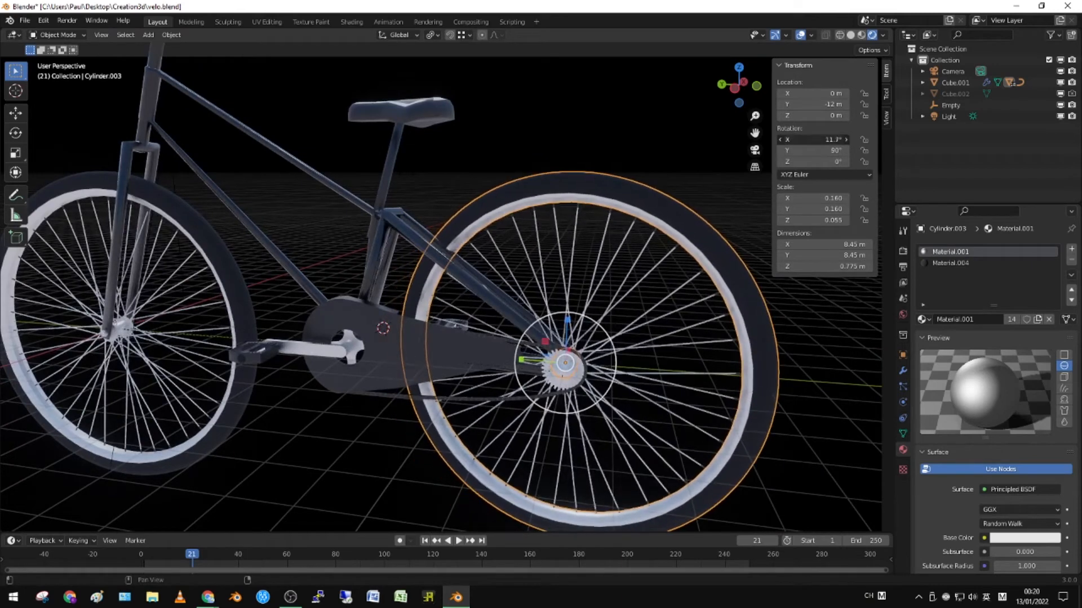
pyautogui.hotkey('ctrl', 'a')
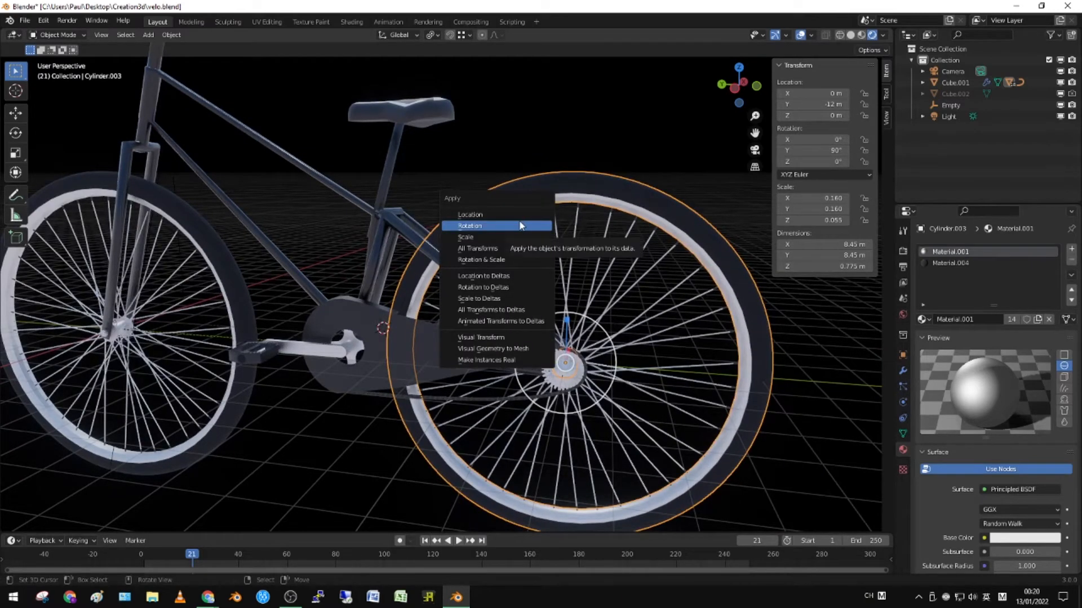
# Step: Parent one rear hub part to the adjacent one at the centre of the rear wheel
pyautogui.click(562, 370)
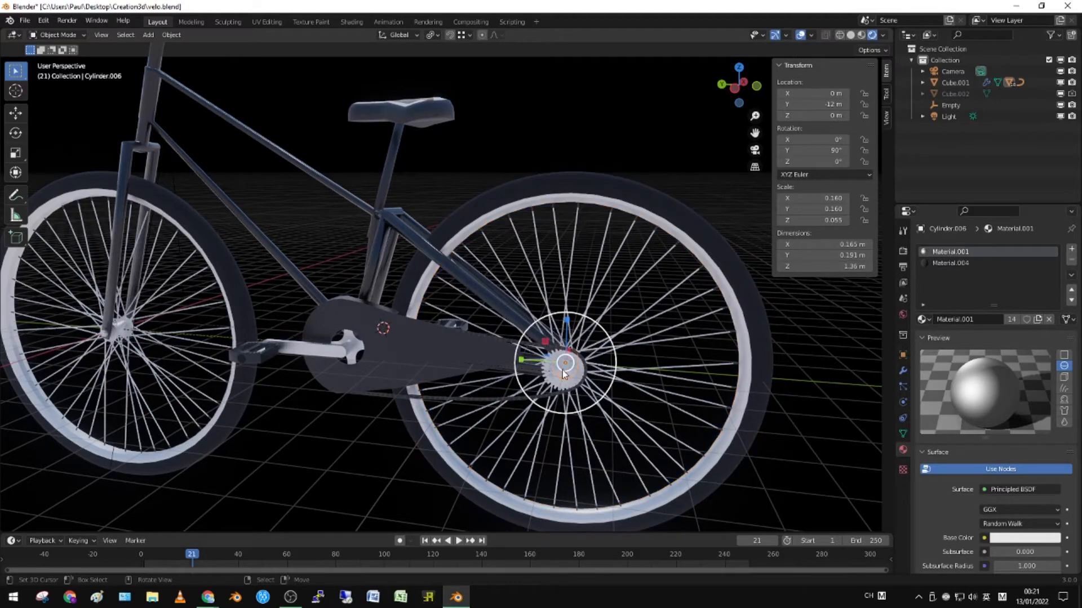
pyautogui.scroll(3, 563, 372)
pyautogui.moveTo(563, 373); pyautogui.dragTo(491, 357, button='middle')
pyautogui.click(360, 357)
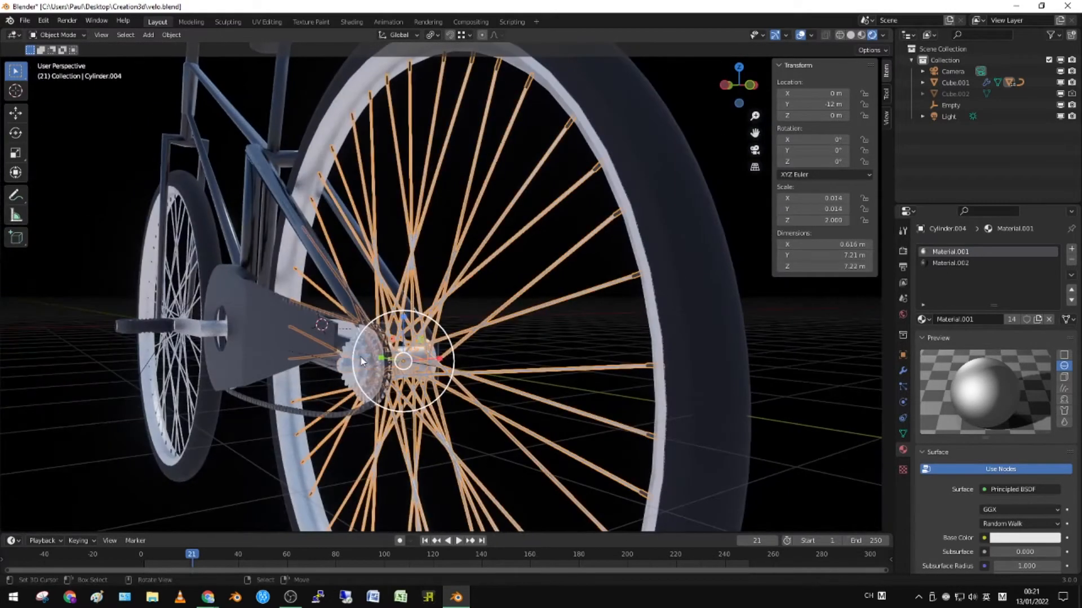
pyautogui.click(362, 360)
pyautogui.click(459, 277)
pyautogui.moveTo(369, 352); pyautogui.dragTo(431, 365, button='middle')
pyautogui.rightClick(431, 362)
pyautogui.rightClick(514, 342)
pyautogui.keyDown('shift'); pyautogui.rightClick(442, 371); pyautogui.keyUp('shift')
pyautogui.hotkey('ctrl', 'p')
pyautogui.click(445, 374)
# Step: Rotate the crank about global X with the whole bicycle in view to test the rig, then discard the rotation
pyautogui.scroll(-6, 283, 336)
pyautogui.moveTo(346, 343); pyautogui.dragTo(474, 305, button='middle')
pyautogui.rightClick(396, 275)
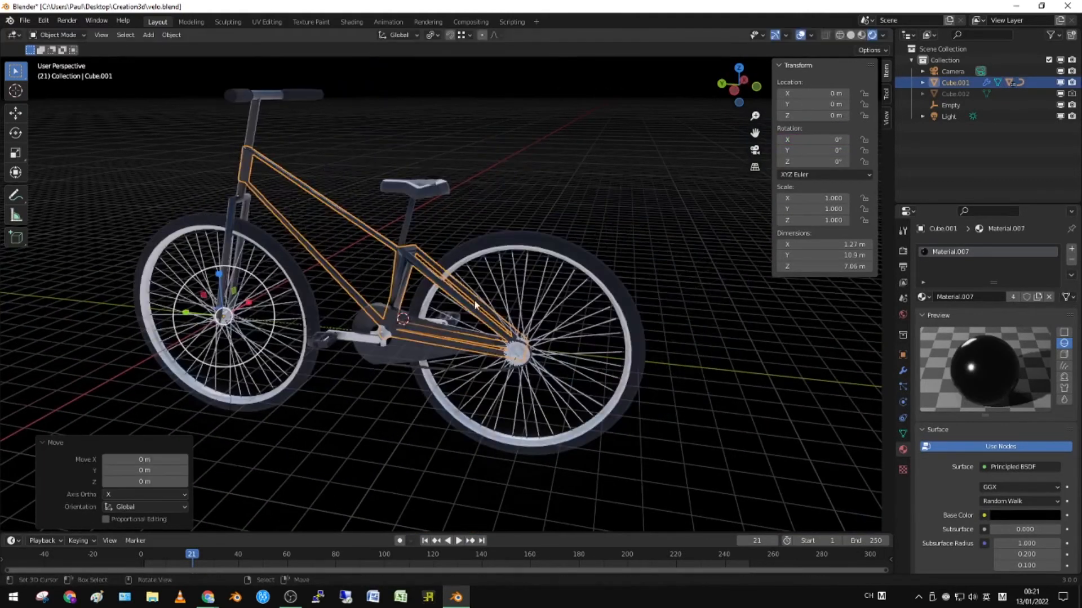
pyautogui.rightClick(366, 341)
pyautogui.press('r')
pyautogui.press('x')
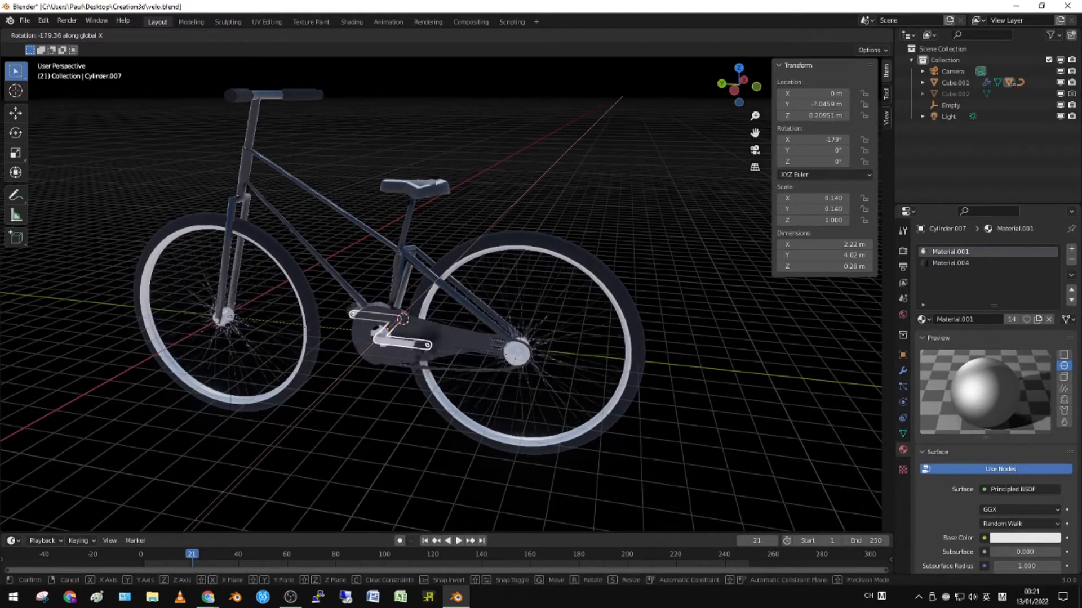
pyautogui.rightClick(376, 268)
pyautogui.rightClick(376, 267)
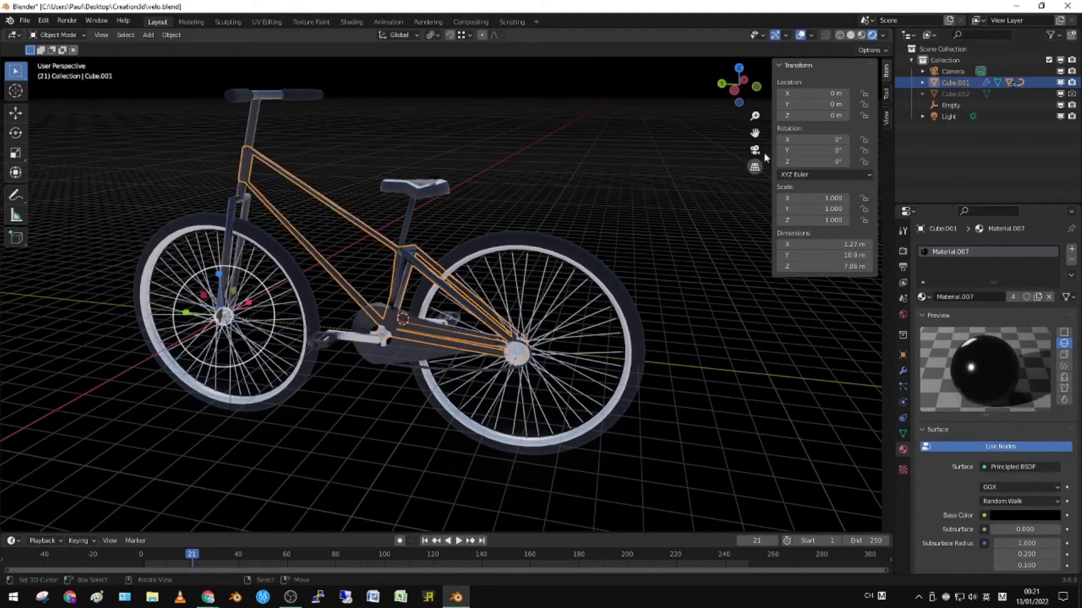
# Step: Add a driver to the crank's X rotation
pyautogui.rightClick(361, 345)
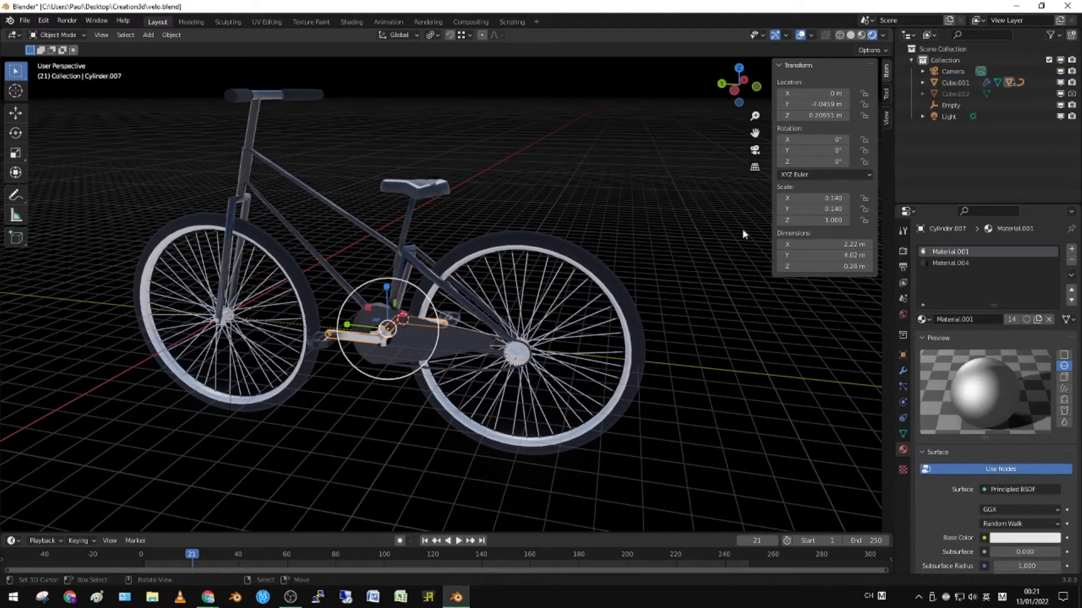
pyautogui.rightClick(829, 138)
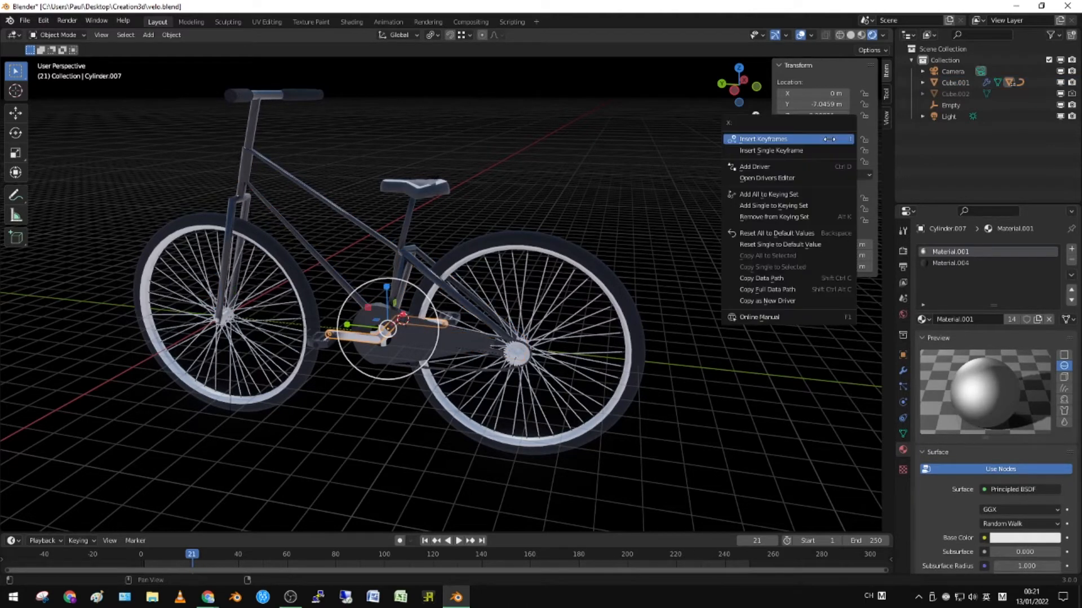
pyautogui.click(794, 166)
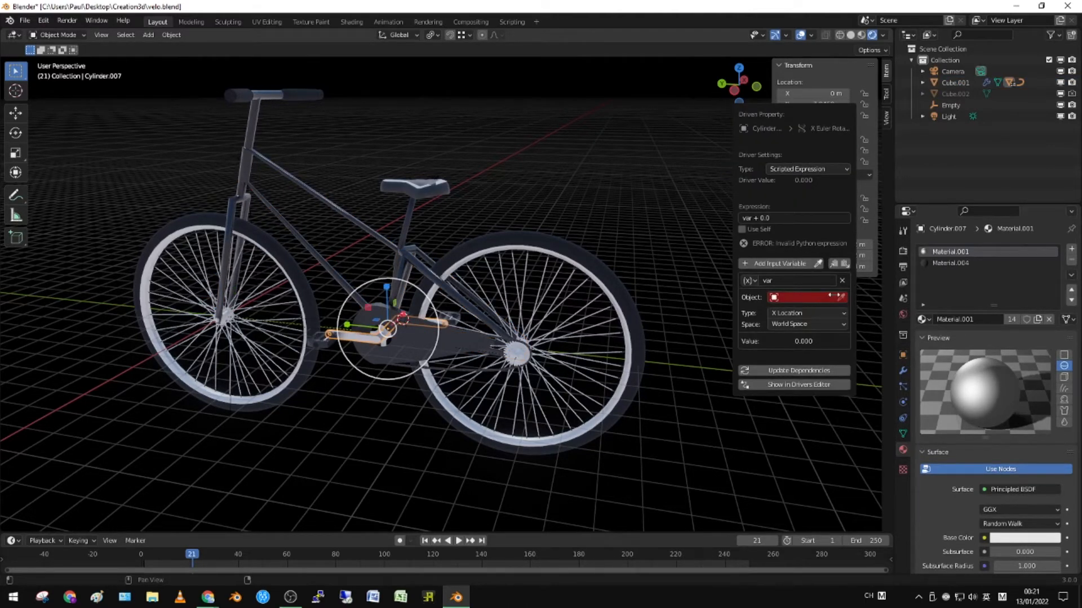
pyautogui.click(782, 298)
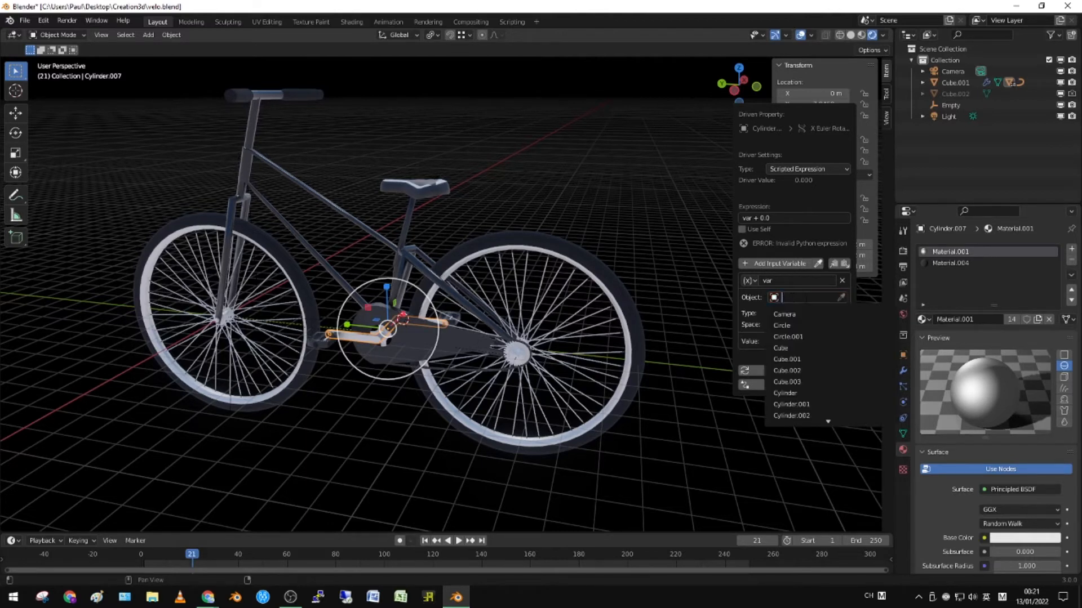
pyautogui.press('Escape')
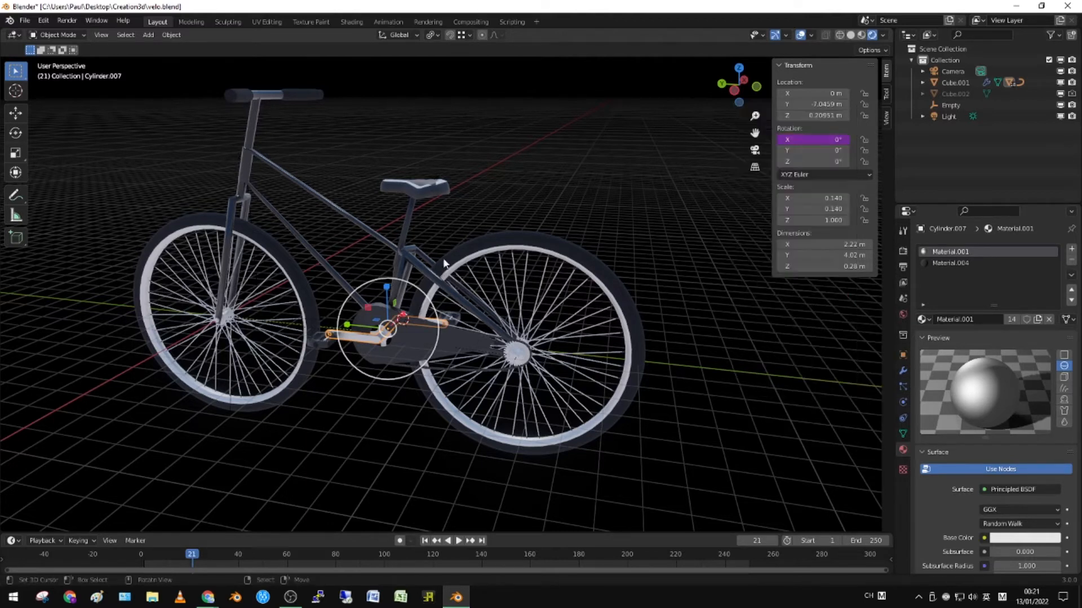
# Step: Edit the crank's X rotation driver and set its variable's object to the bicycle frame, Cube.001
pyautogui.click(393, 244)
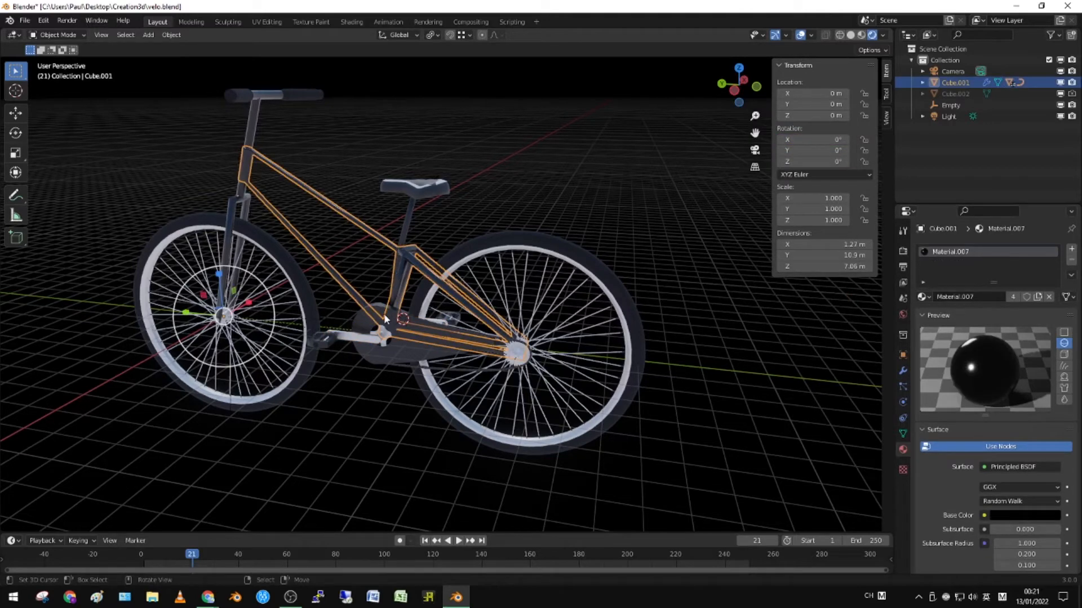
pyautogui.click(379, 338)
pyautogui.rightClick(827, 141)
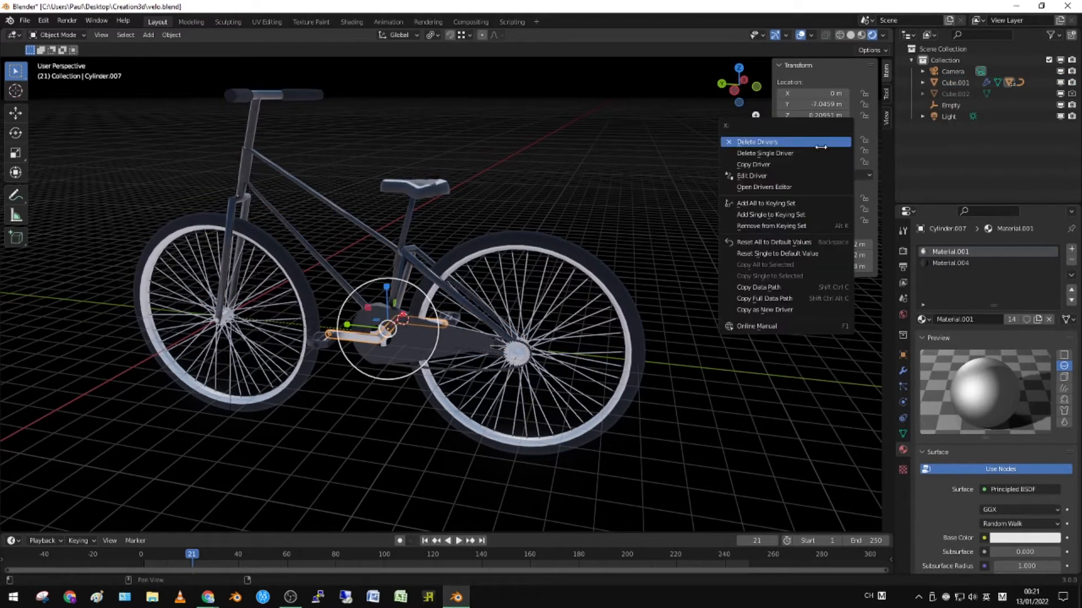
pyautogui.click(791, 176)
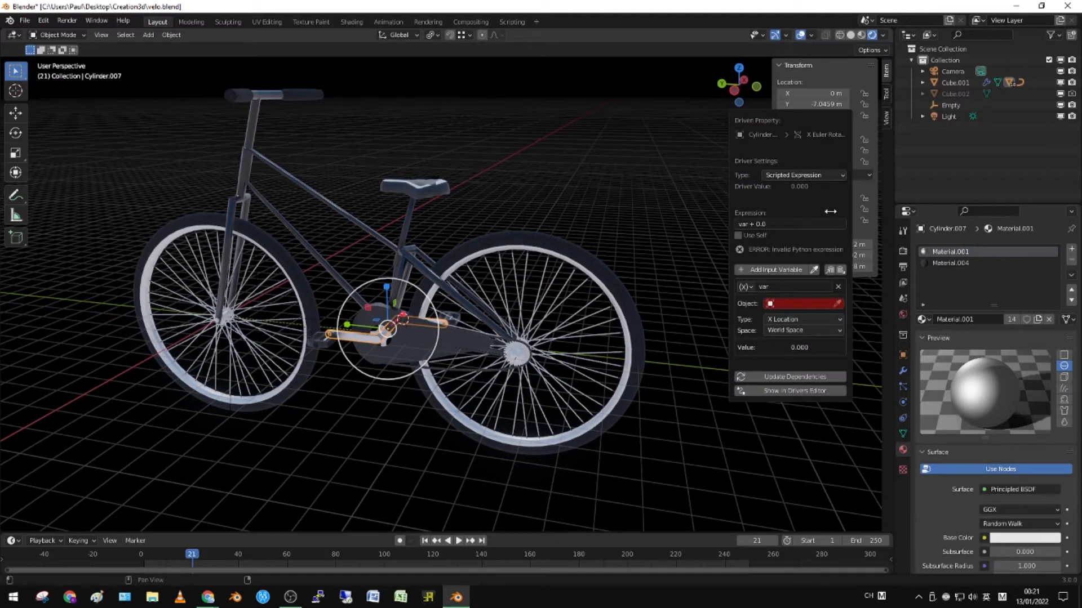
pyautogui.click(819, 304)
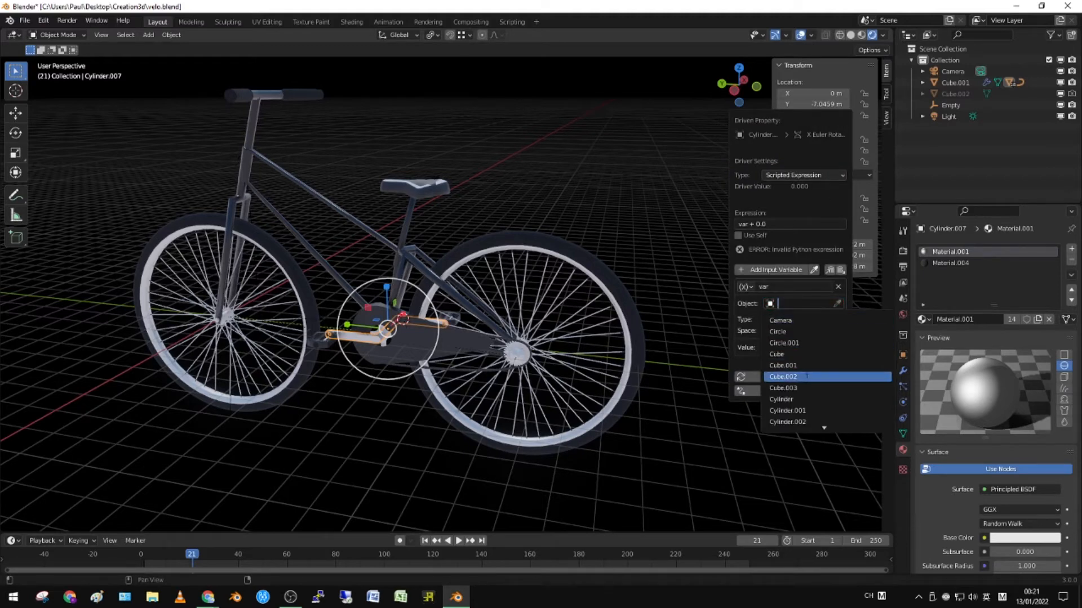
pyautogui.click(786, 365)
# Step: Test-move the frame along global Y and once without an axis constraint, discarding both moves
pyautogui.scroll(-3, 394, 285)
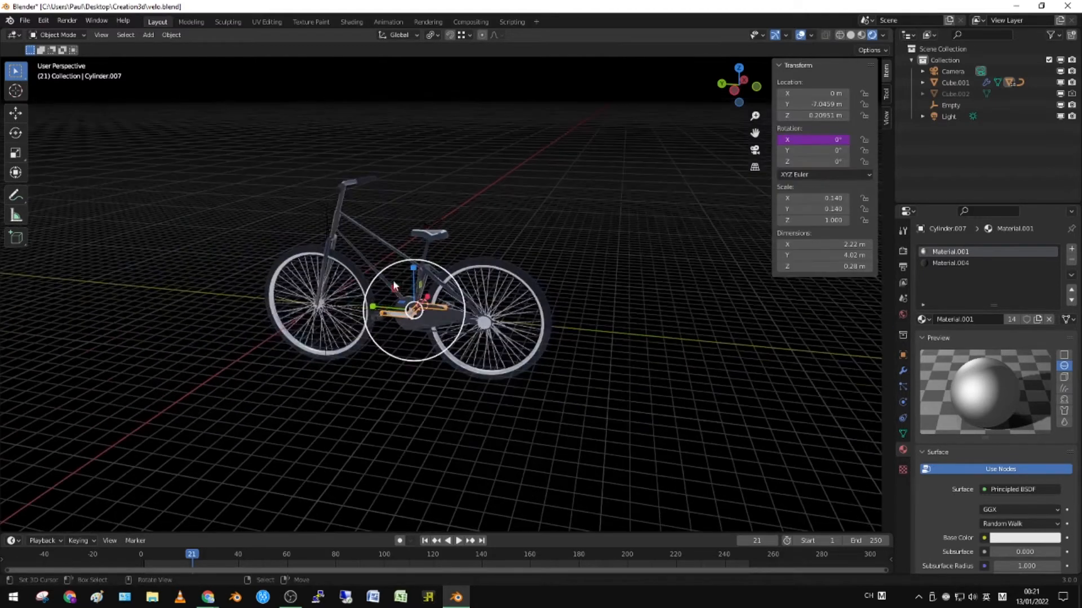
pyautogui.click(418, 265)
pyautogui.press('g')
pyautogui.press('y')
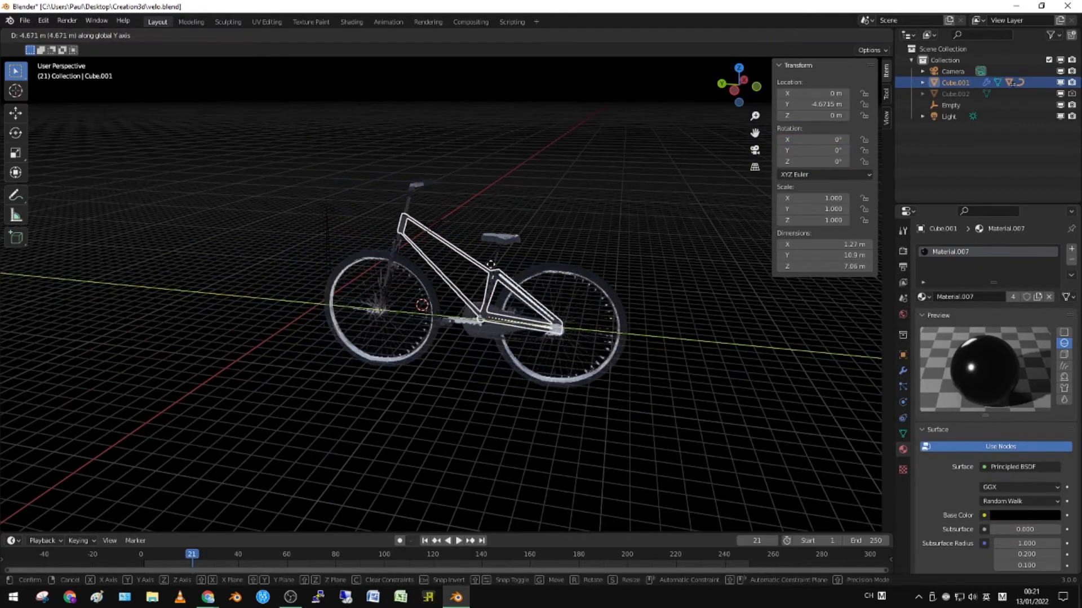
pyautogui.rightClick(498, 267)
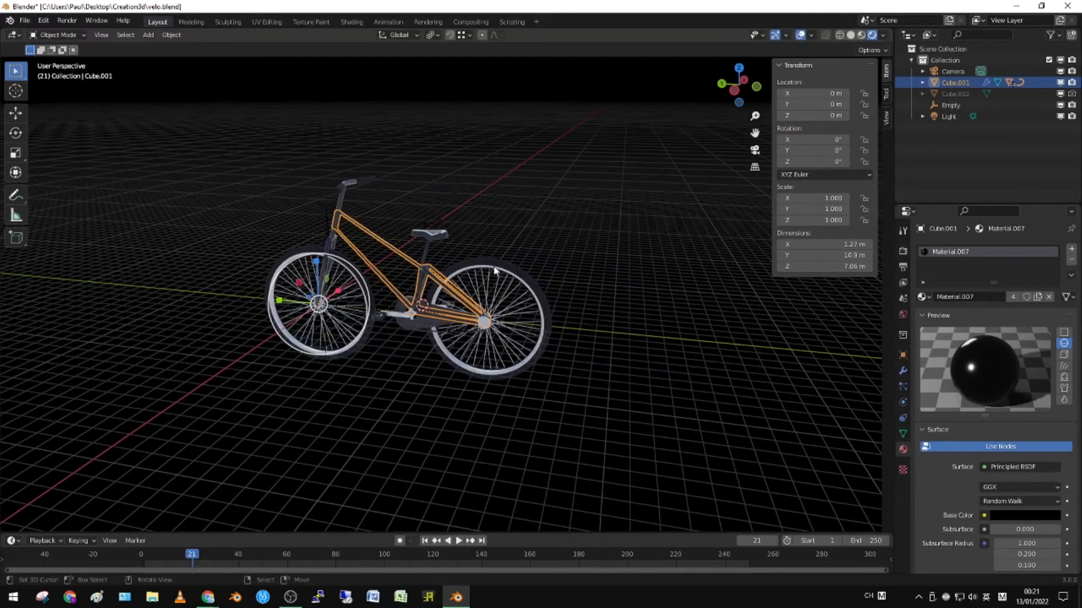
pyautogui.scroll(5, 498, 269)
pyautogui.press('g')
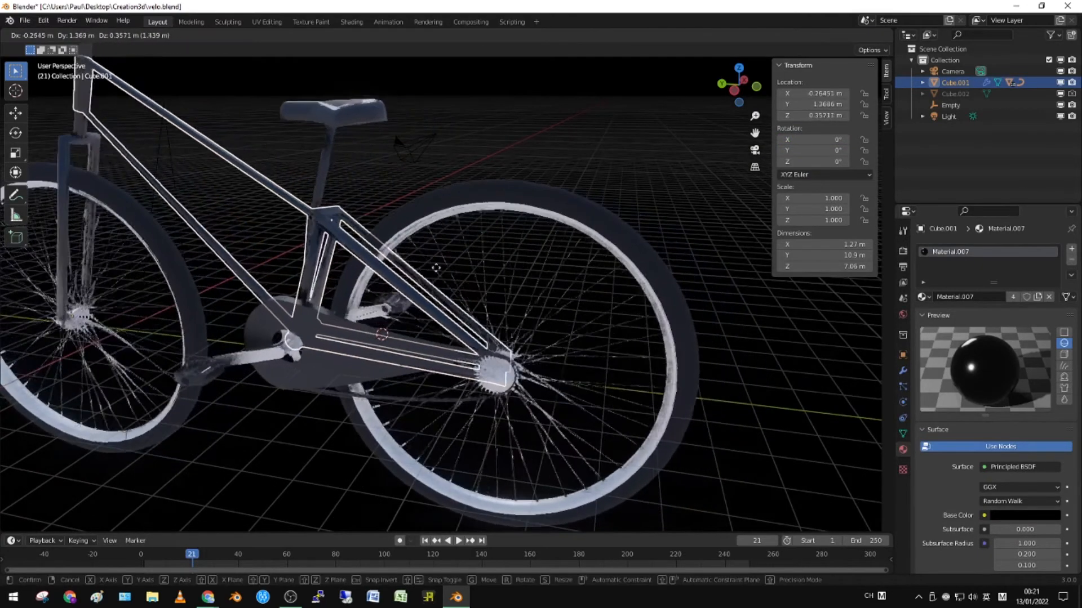
pyautogui.rightClick(431, 271)
# Step: Switch to the right orthographic view and test-move the frame along global Y, discarding the move
pyautogui.press('KP_1')
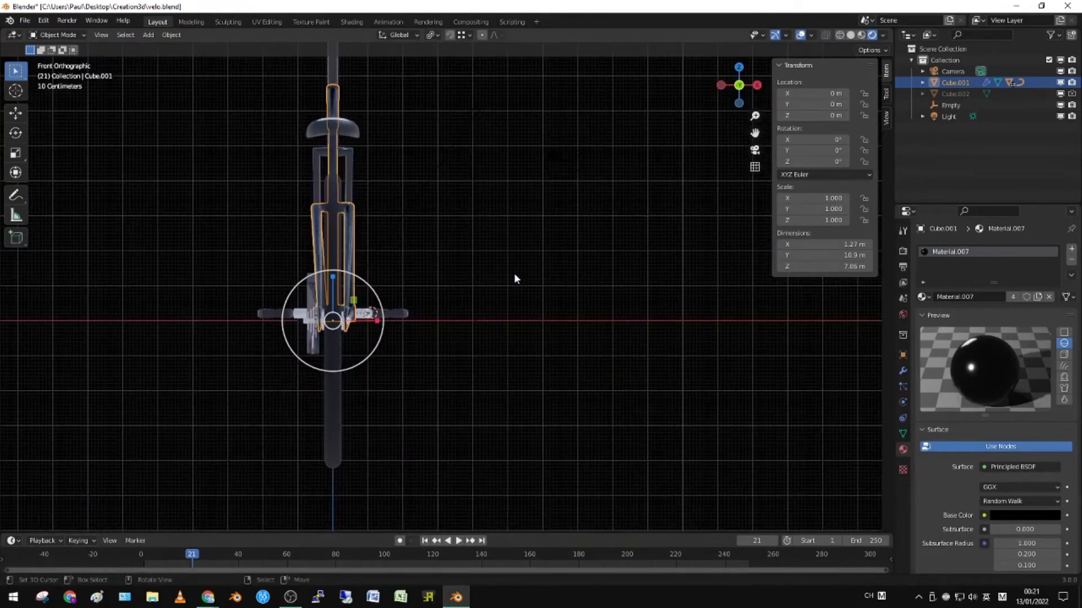
pyautogui.press('KP_8')
pyautogui.press('KP_4')
pyautogui.press('KP_3')
pyautogui.hotkey('shift', 'a')
pyautogui.press('Escape')
pyautogui.press('g')
pyautogui.press('y')
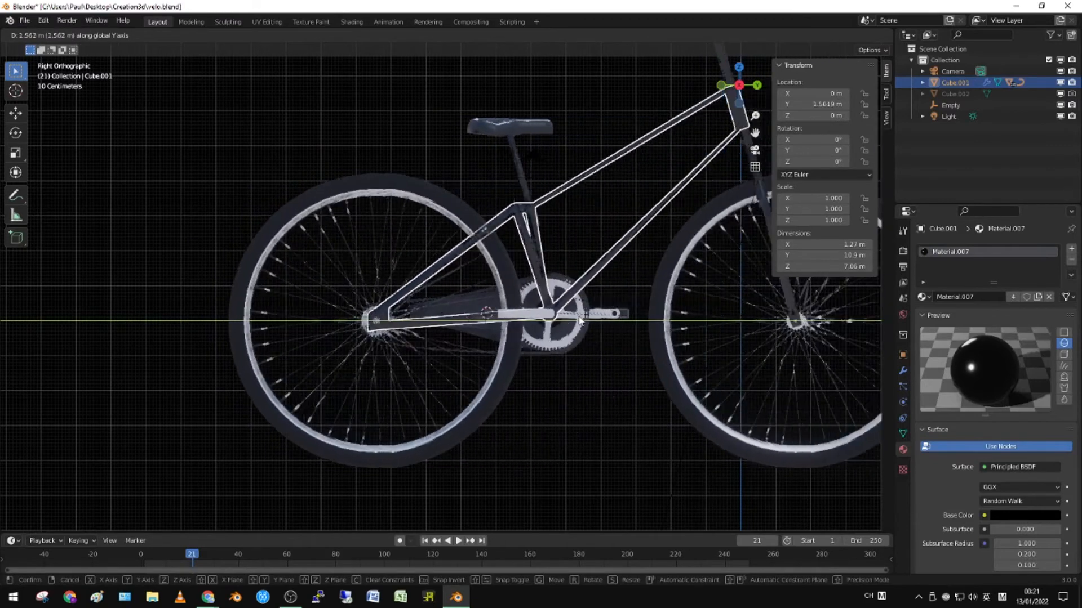
pyautogui.press('Escape')
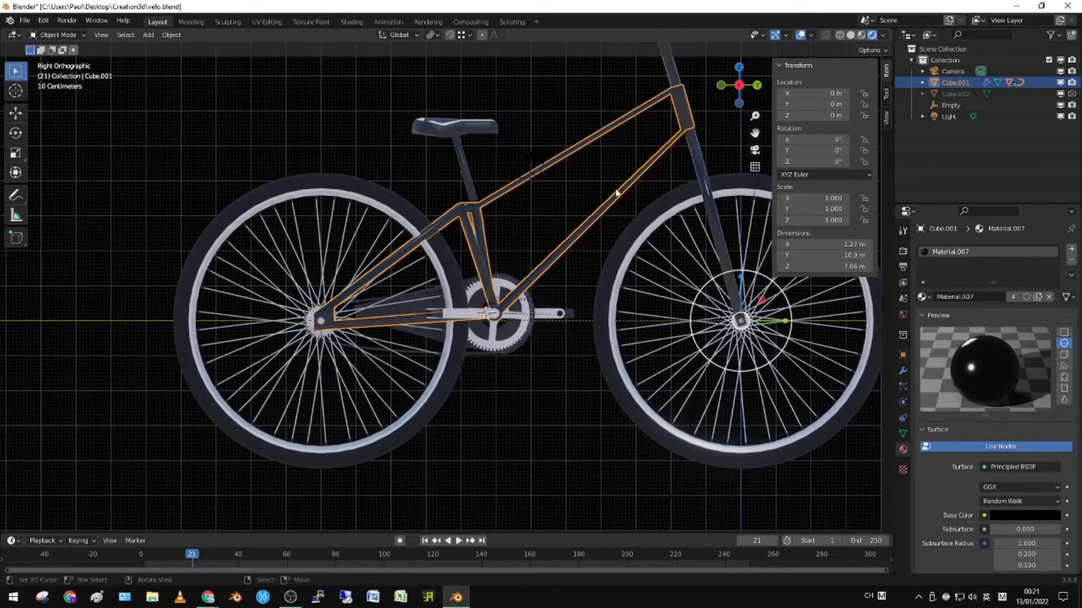
# Step: Examine the driver options for the X rotation of the frame and of the crank
pyautogui.rightClick(812, 142)
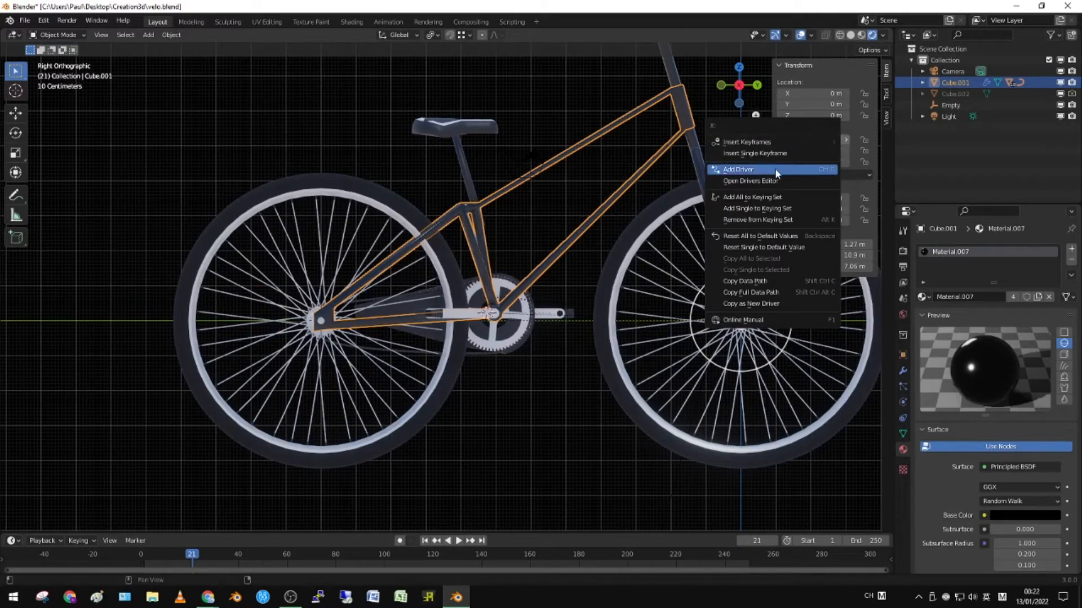
pyautogui.moveTo(497, 243); pyautogui.dragTo(408, 315, button='middle')
pyautogui.click(423, 369)
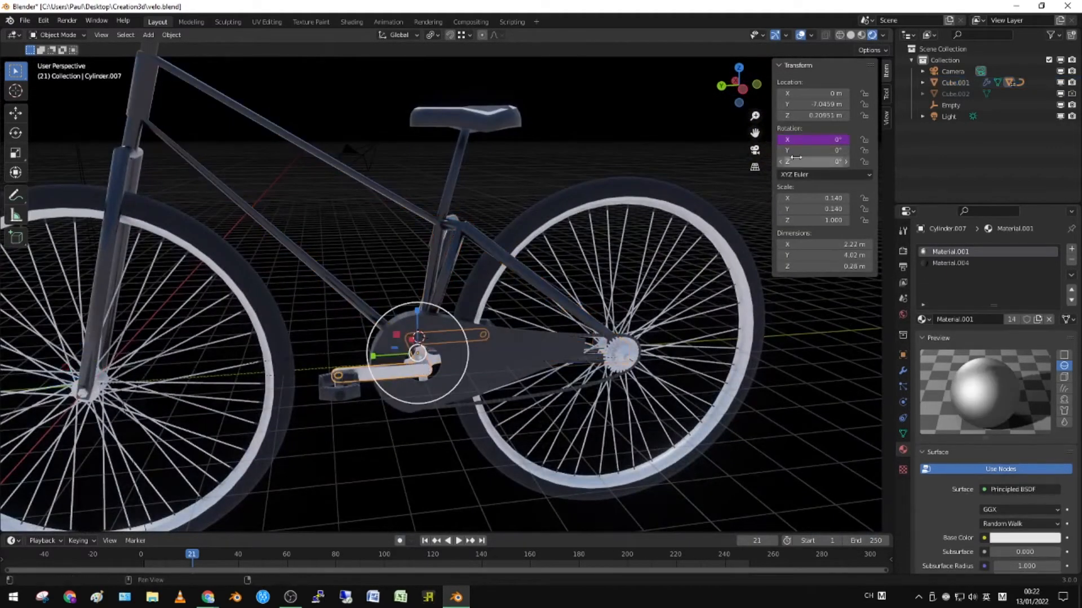
pyautogui.rightClick(811, 140)
pyautogui.click(755, 143)
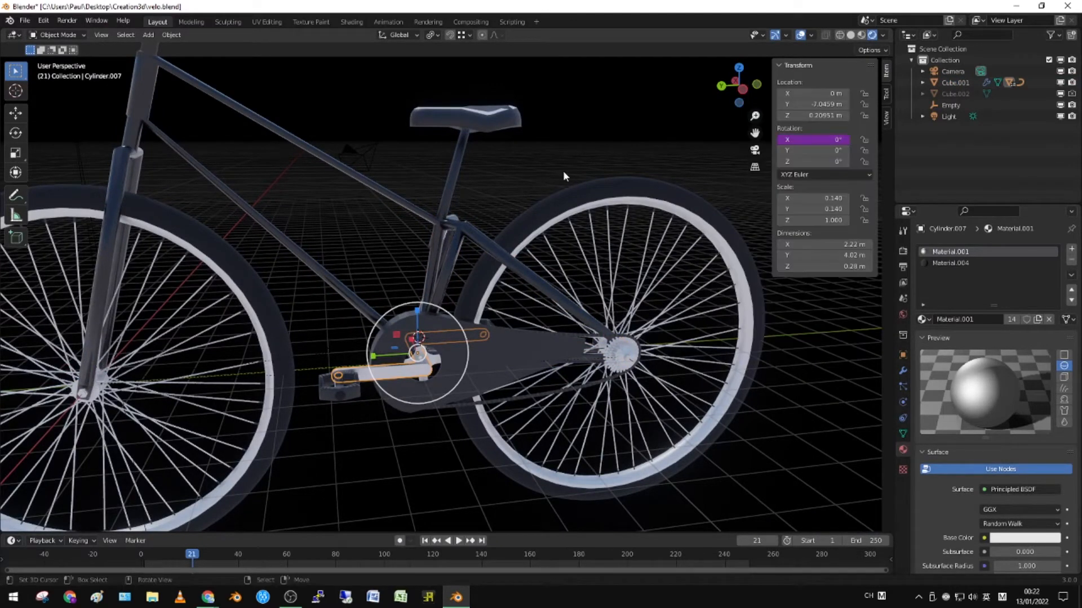
# Step: Recheck the frame's travel along global Y from the right side with the whole bicycle in view, then discard the move
pyautogui.click(436, 255)
pyautogui.press('KP_3')
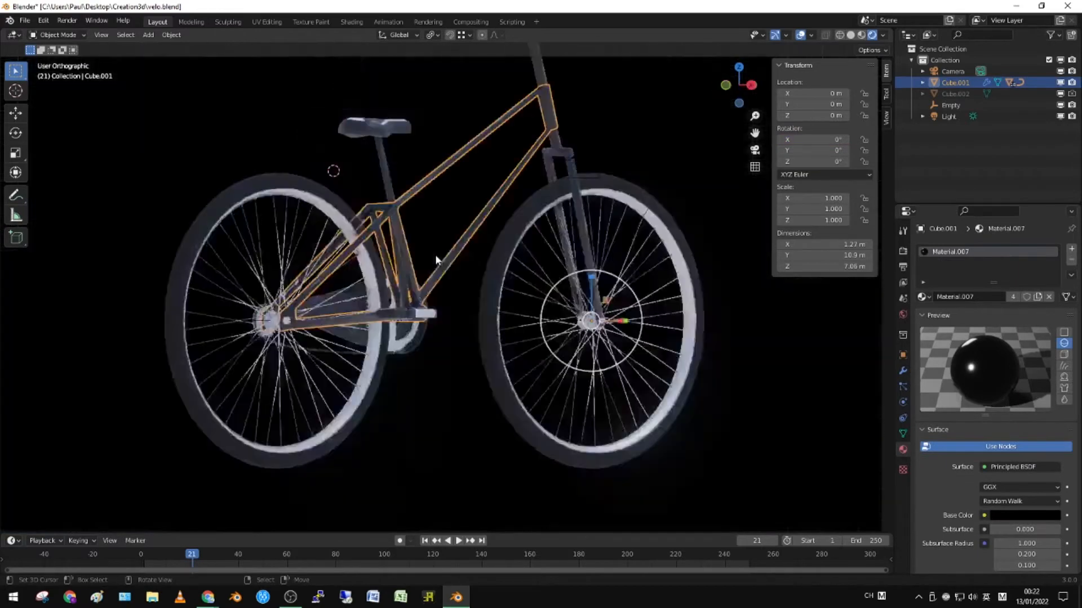
pyautogui.scroll(-5, 423, 264)
pyautogui.press('g')
pyautogui.press('y')
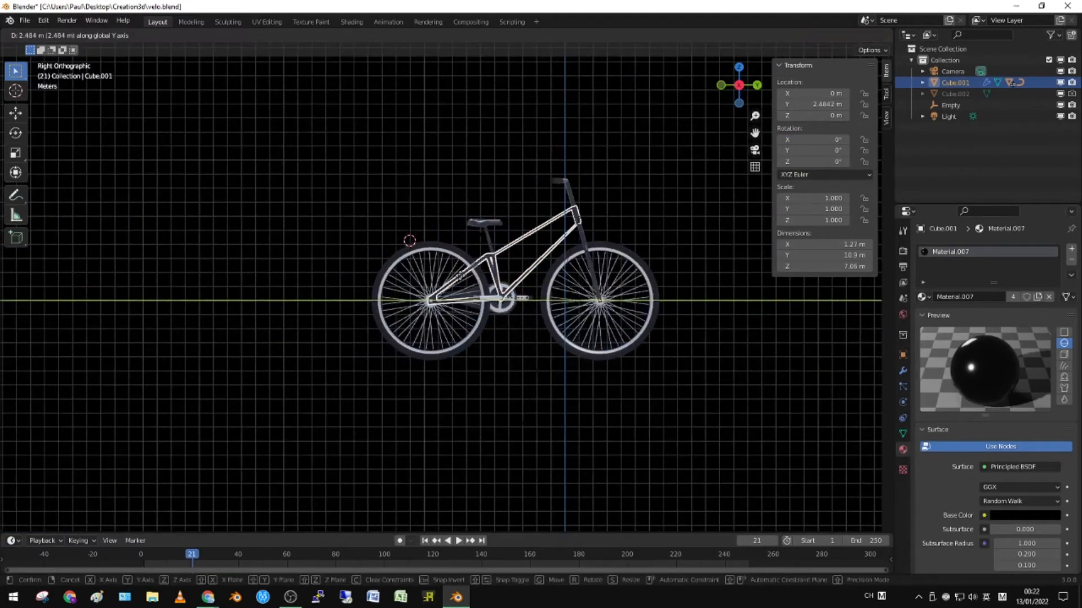
pyautogui.rightClick(396, 287)
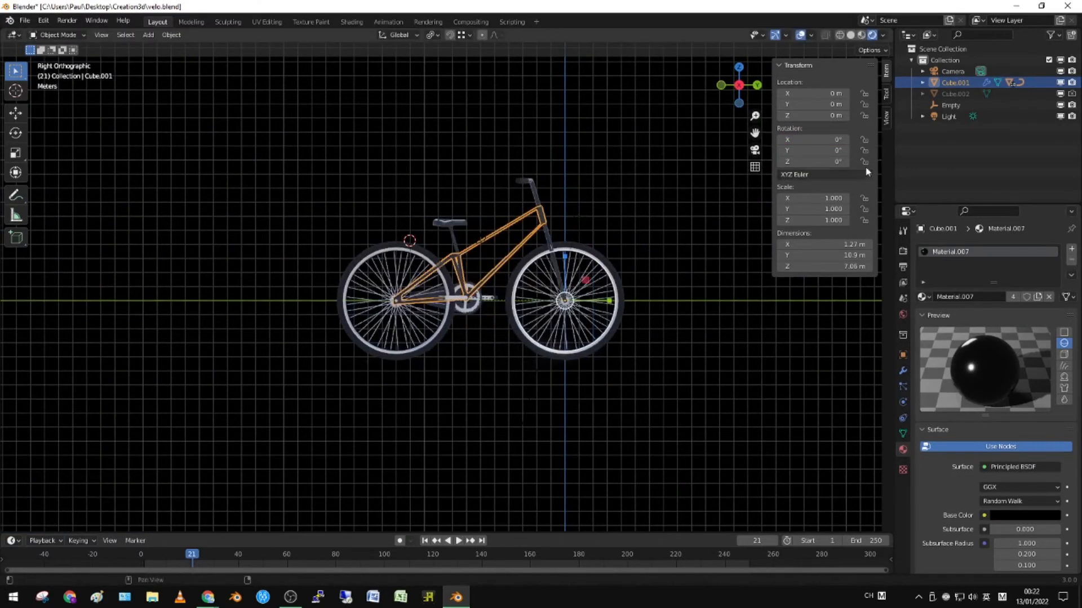
# Step: Edit the crank's X rotation driver and change its frame variable's type from X Location to the location axis the bicycle travels along
pyautogui.scroll(4, 467, 287)
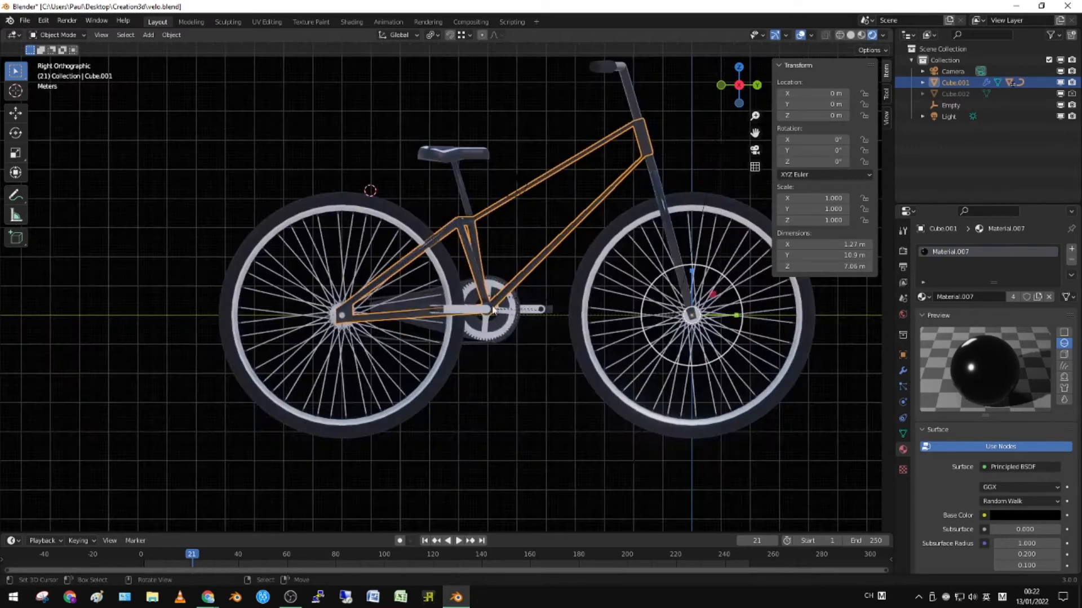
pyautogui.click(536, 310)
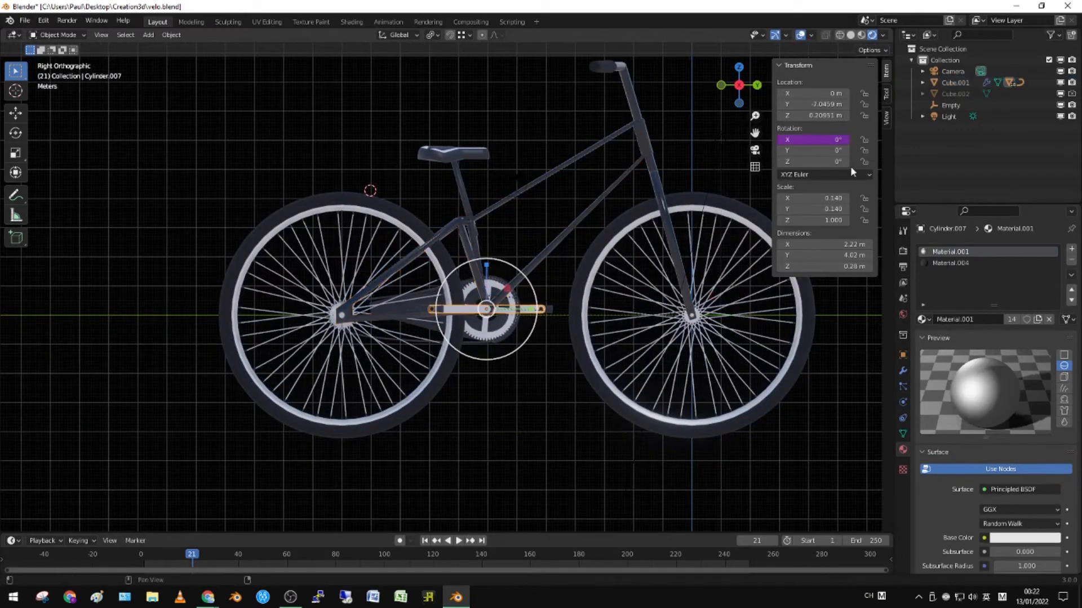
pyautogui.rightClick(830, 135)
pyautogui.click(814, 142)
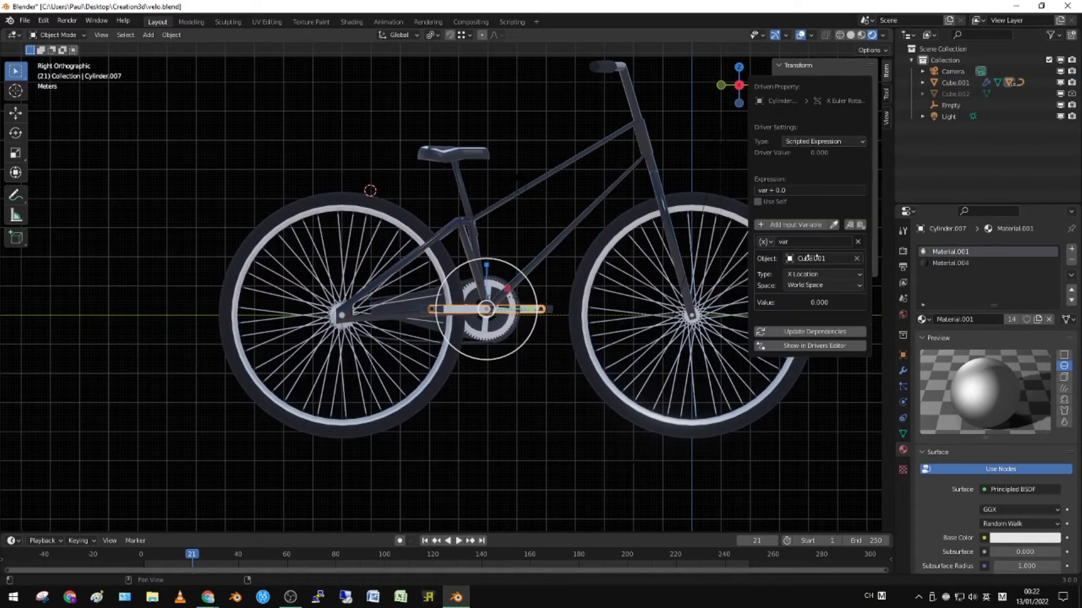
pyautogui.click(814, 274)
pyautogui.click(810, 299)
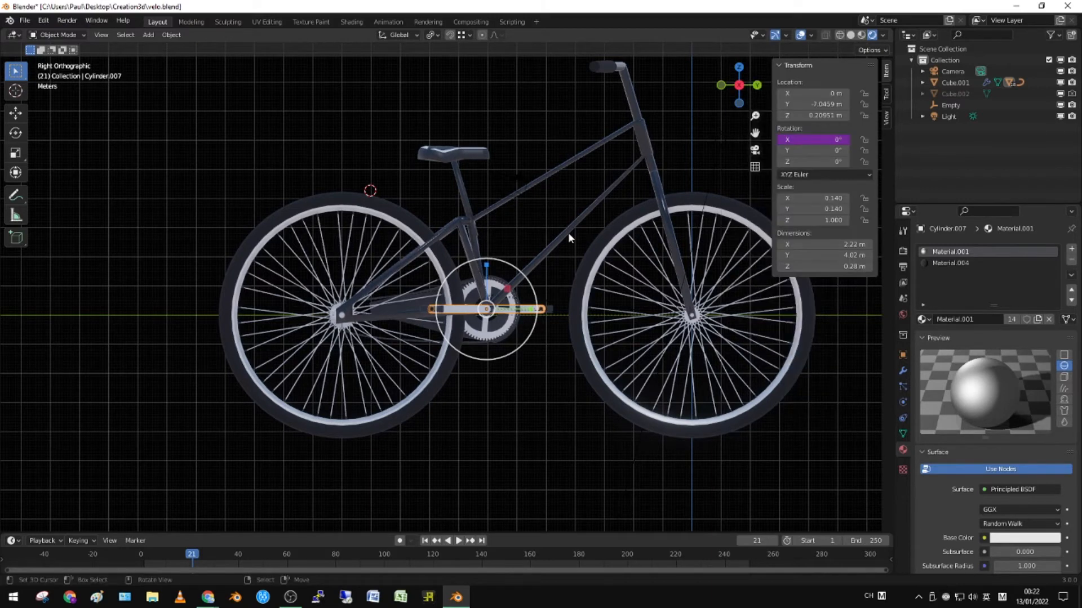
# Step: Test-move the frame along global Y to check the crank's response in the right view, discarding the move
pyautogui.click(568, 232)
pyautogui.scroll(-5, 564, 235)
pyautogui.press('g')
pyautogui.press('y')
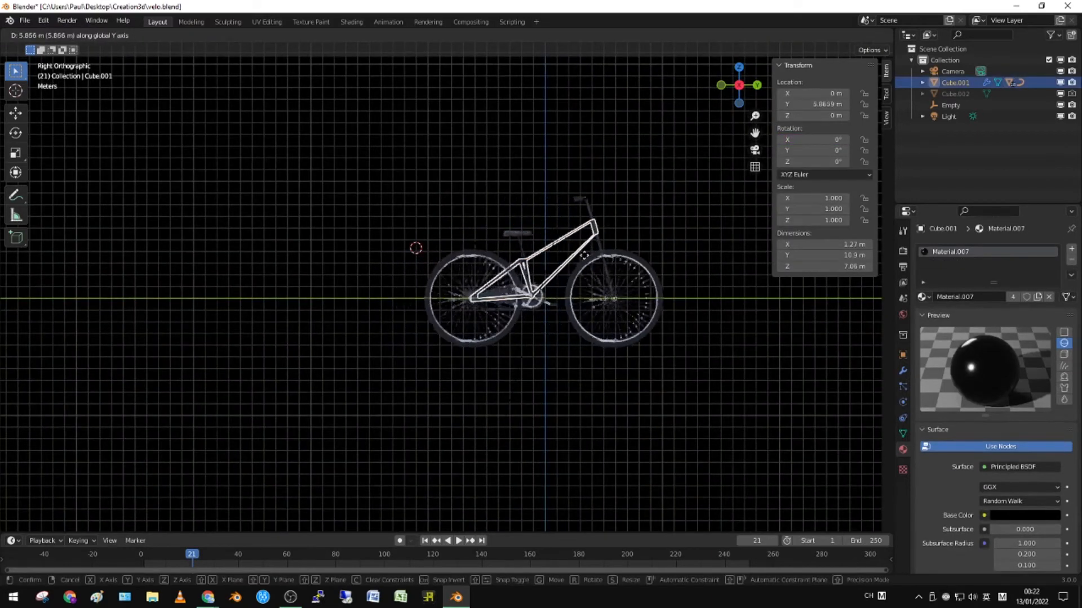
pyautogui.press('Escape')
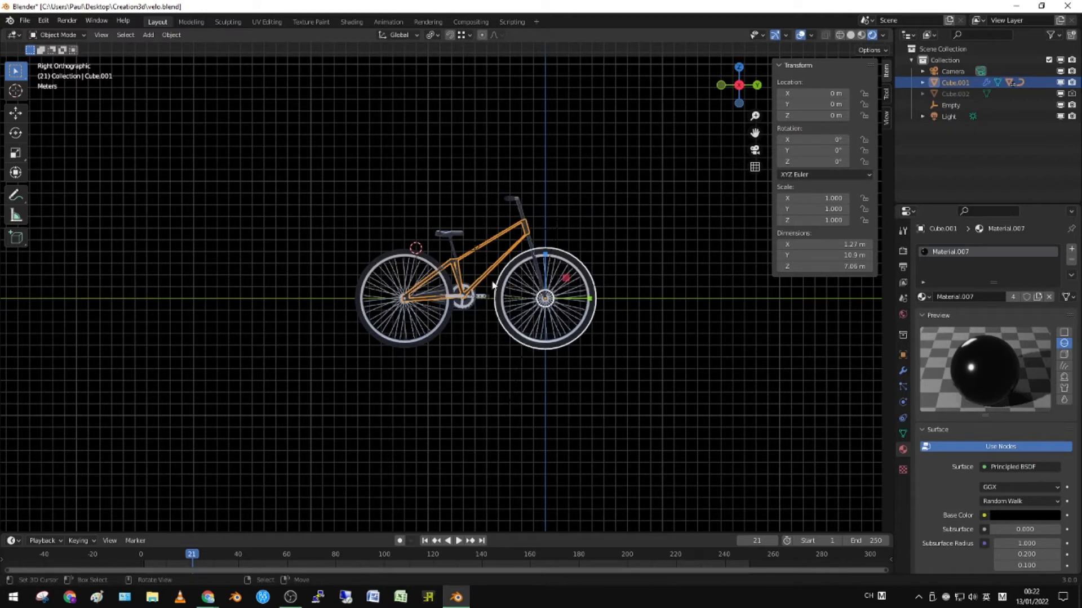
# Step: Edit the crank's X rotation driver and negate the frame variable so the expression reads -var + 0.0
pyautogui.click(476, 301)
pyautogui.scroll(1, 495, 300)
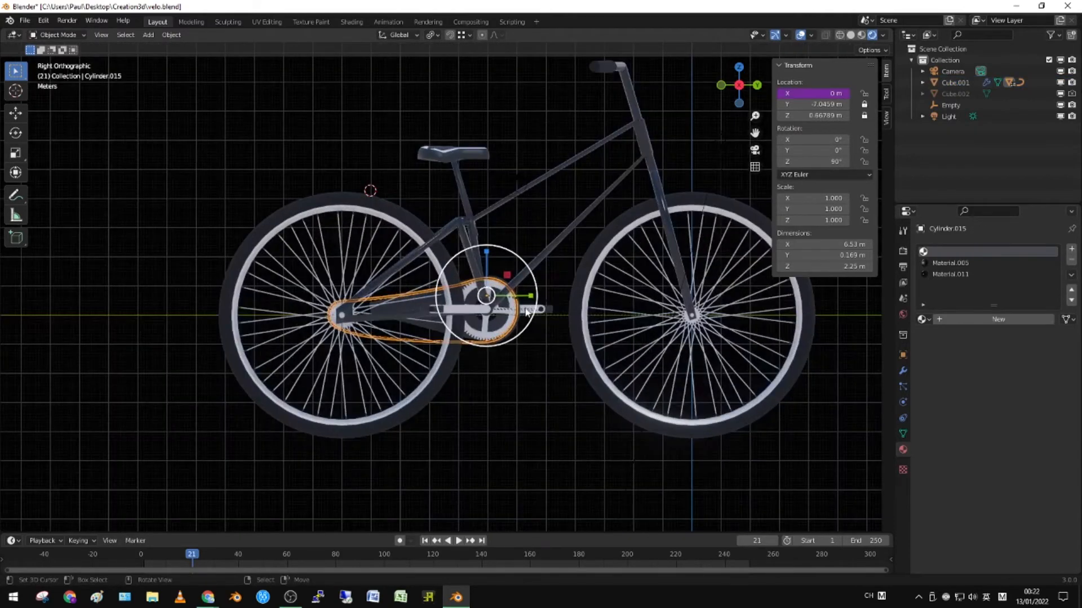
pyautogui.click(510, 310)
pyautogui.rightClick(819, 142)
pyautogui.click(819, 141)
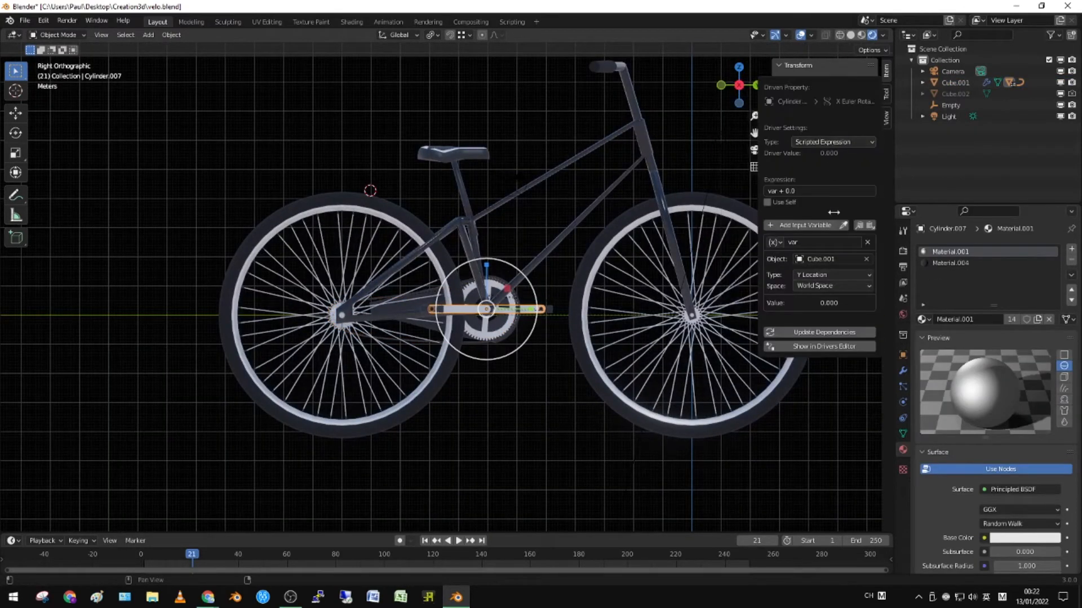
pyautogui.click(775, 191)
# Step: Test-move the frame along global Y to check the crank's turning direction up close, discarding the move
pyautogui.click(532, 262)
pyautogui.scroll(3, 536, 270)
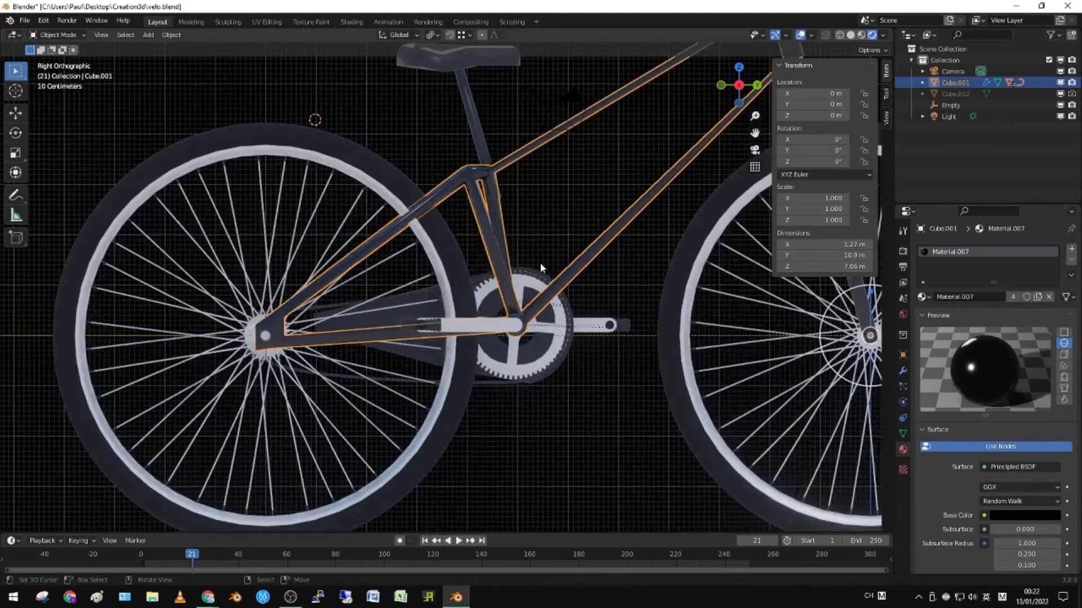
pyautogui.press('g')
pyautogui.press('y')
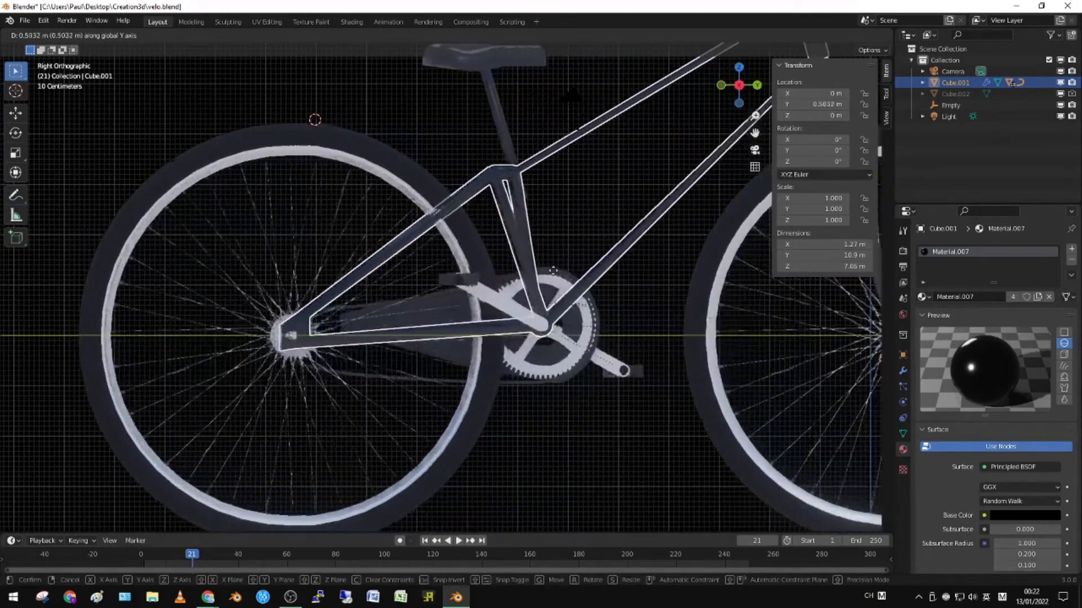
pyautogui.press('Escape')
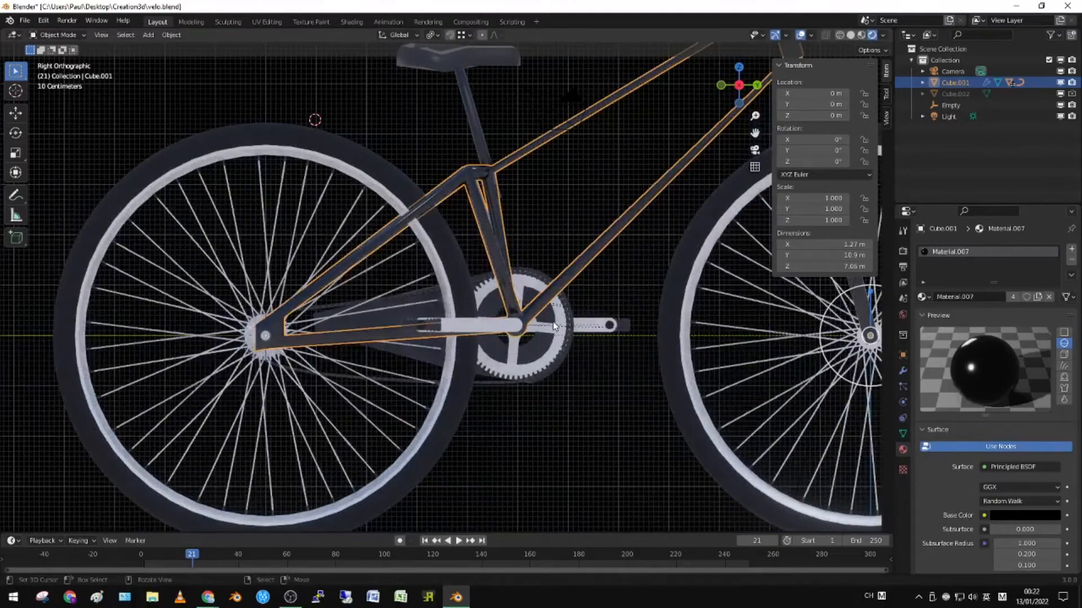
# Step: Try scaling the chainring in place to about 4 times its size, then cancel the scaling
pyautogui.click(565, 330)
pyautogui.scroll(-4, 565, 330)
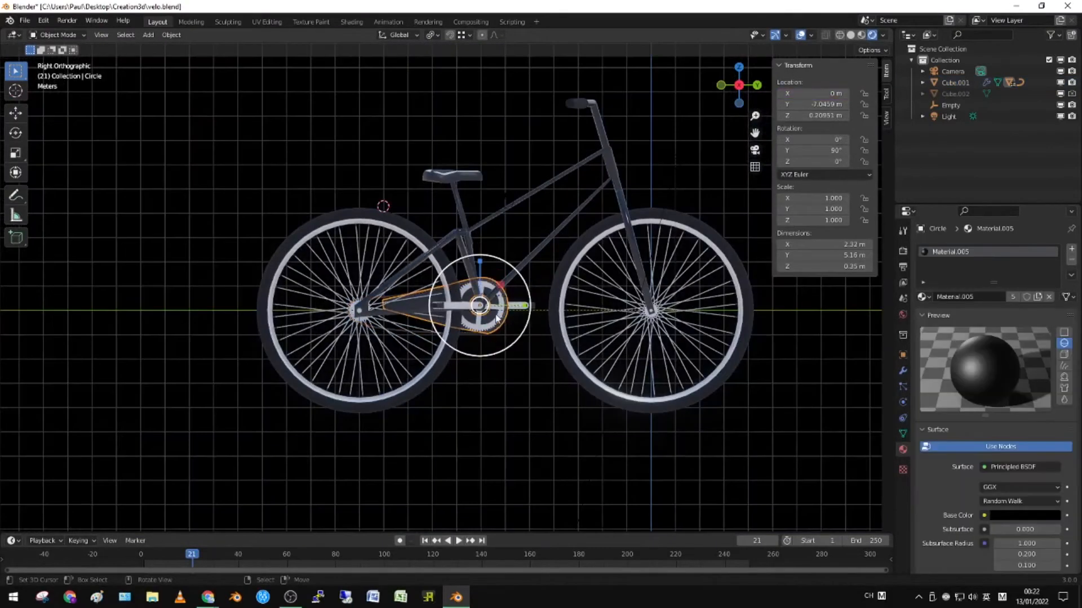
pyautogui.scroll(2, 512, 325)
pyautogui.press('s')
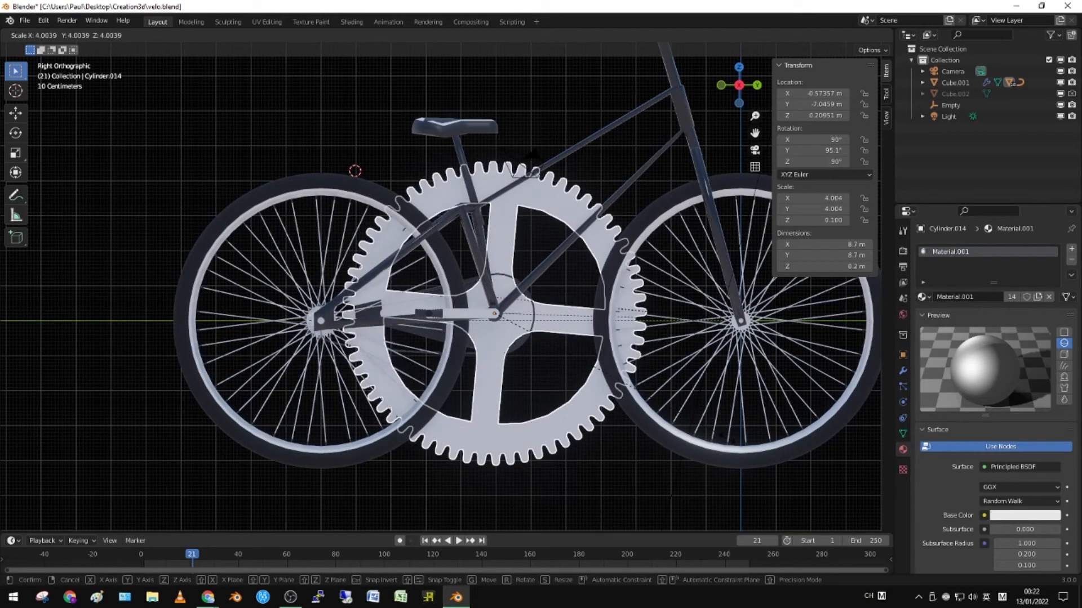
pyautogui.press('Escape')
# Step: Trial-move the chainring onto the rear hub and scale it to the wheel's diameter for comparison, then undo these changes
pyautogui.press('g')
pyautogui.press('y')
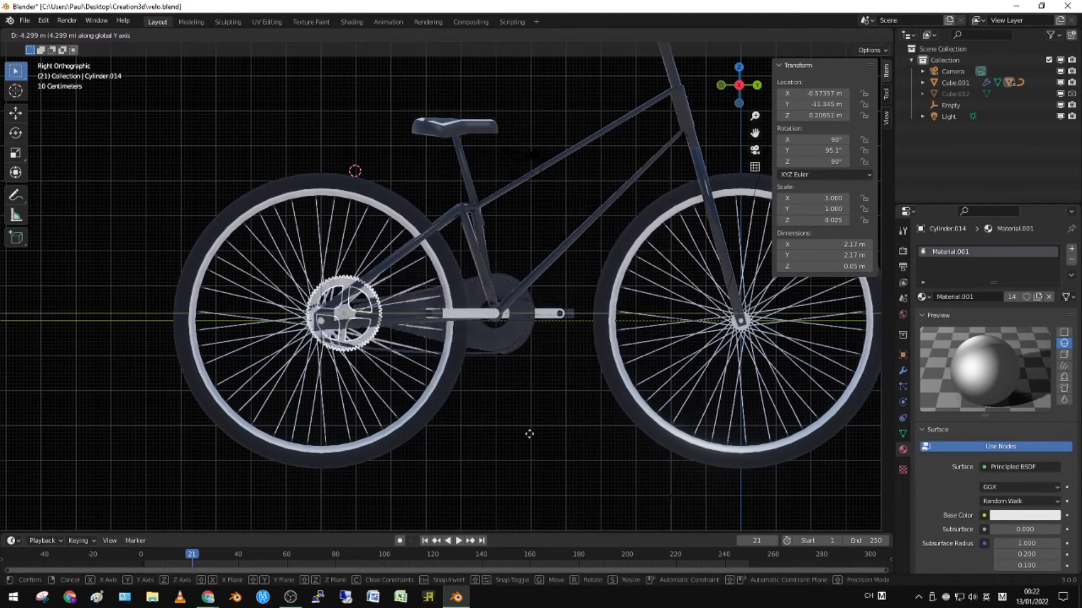
pyautogui.click(425, 353)
pyautogui.press('g')
pyautogui.click(425, 357)
pyautogui.press('s')
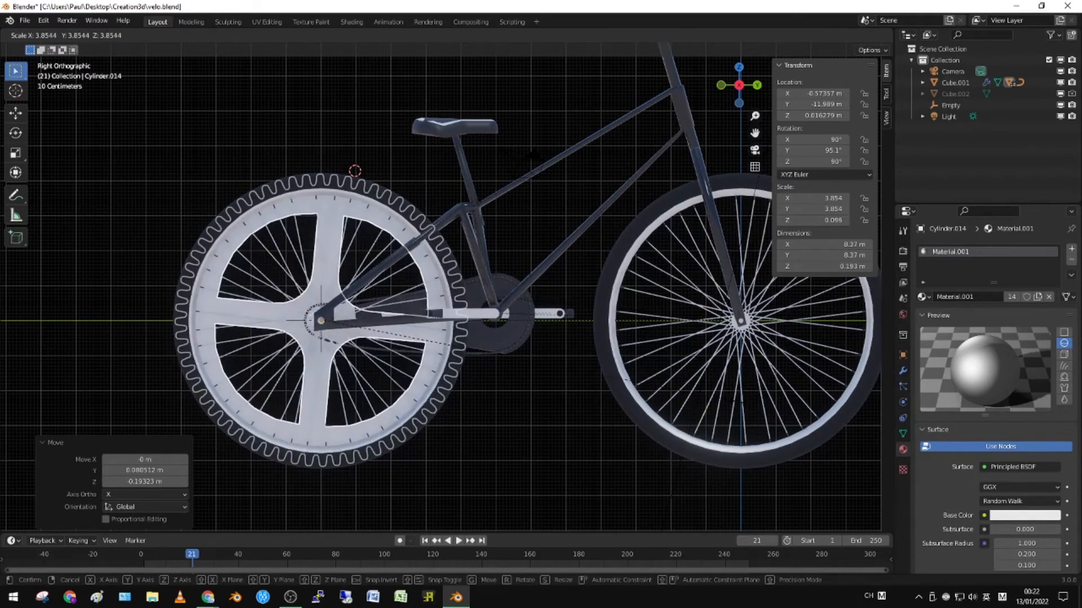
pyautogui.click(737, 402)
pyautogui.hotkey('ctrl', 'z')
pyautogui.hotkey('ctrl', 'z')
pyautogui.hotkey('ctrl', 'z')
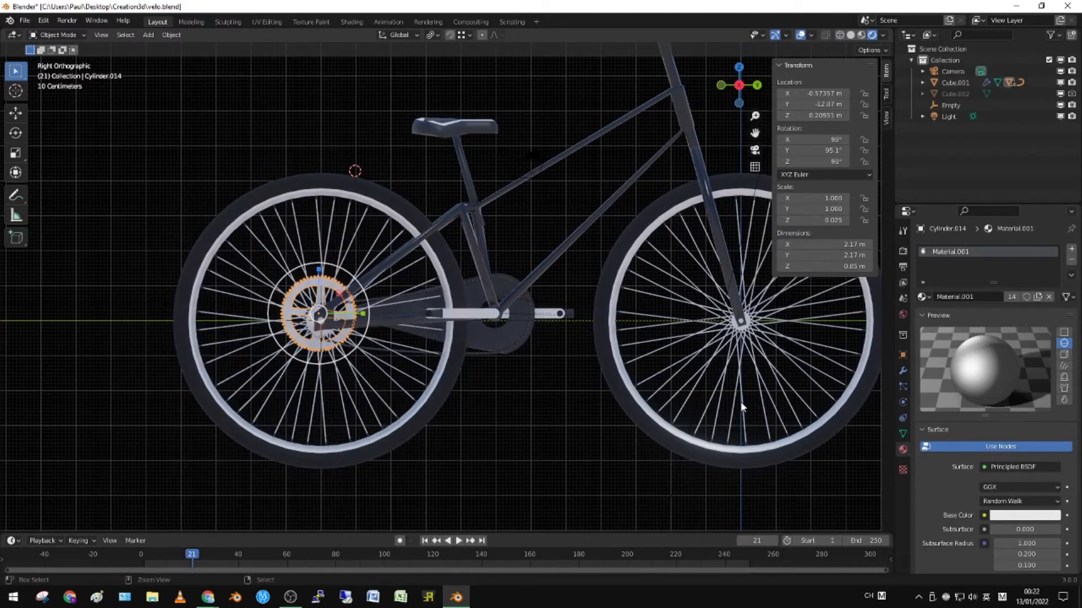
pyautogui.scroll(-2, 587, 158)
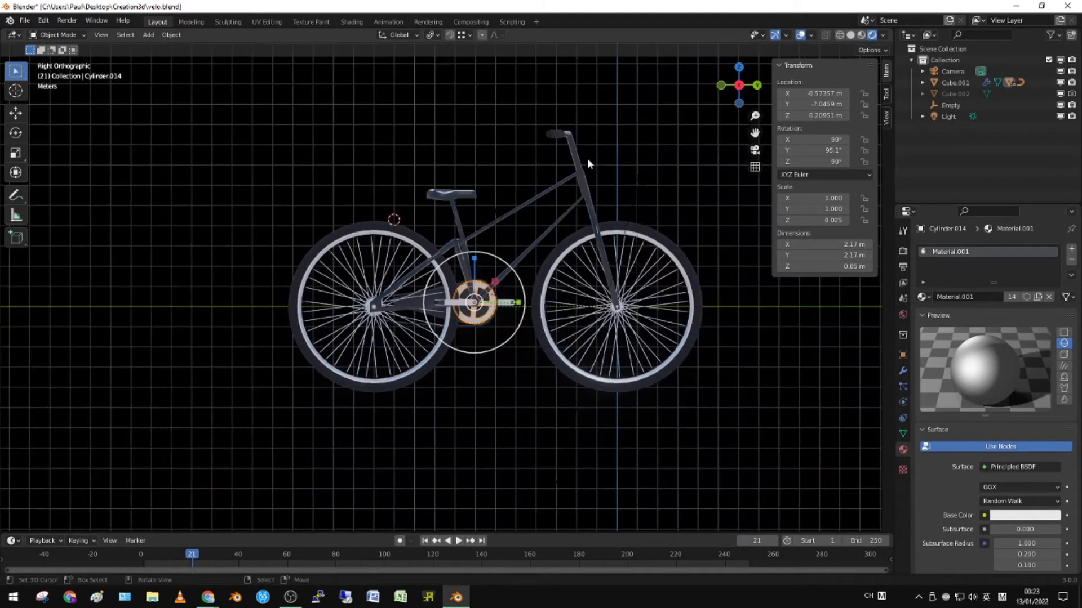
# Step: Edit the crank's X rotation driver expression to scale the negated frame variable
pyautogui.click(578, 191)
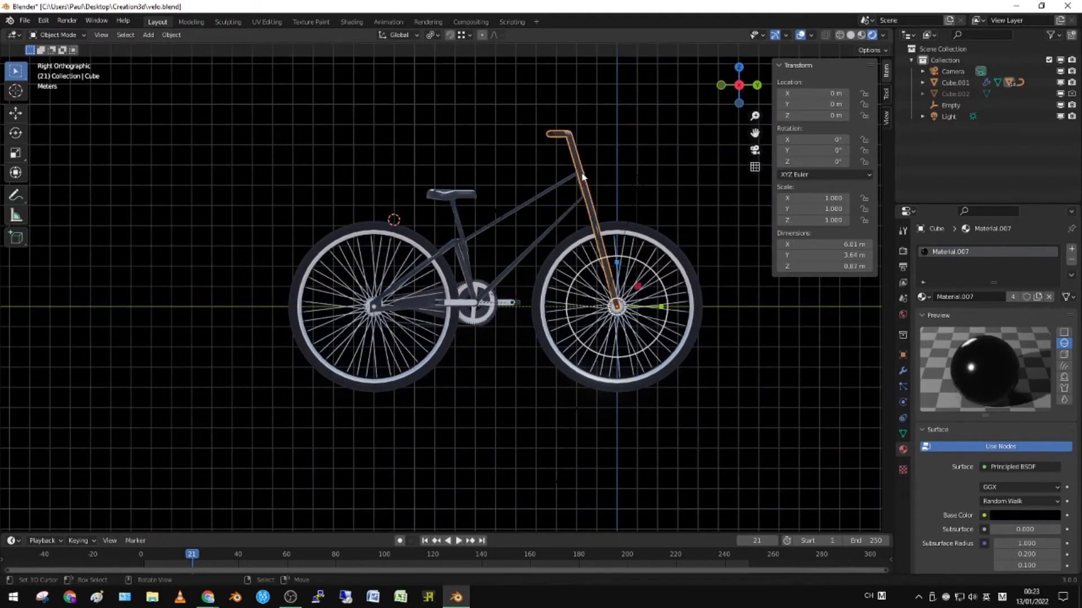
pyautogui.click(579, 192)
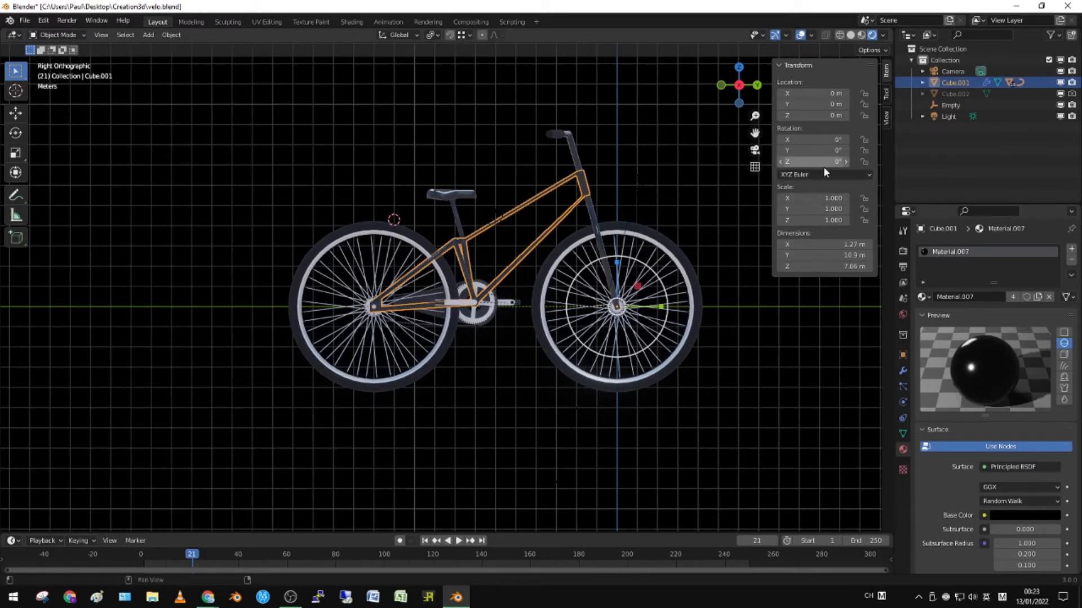
pyautogui.click(498, 303)
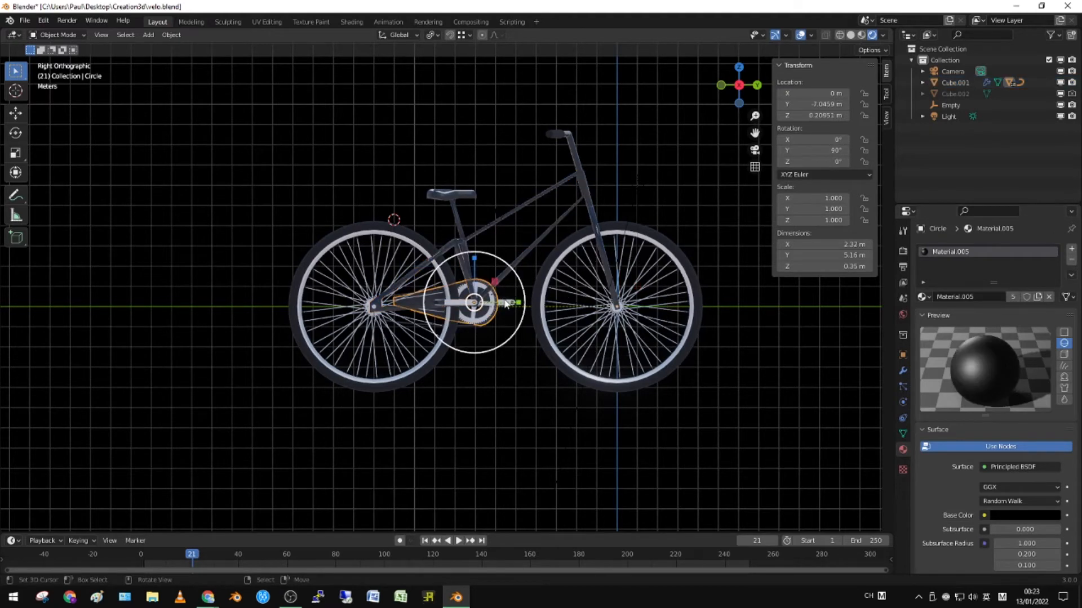
pyautogui.rightClick(809, 141)
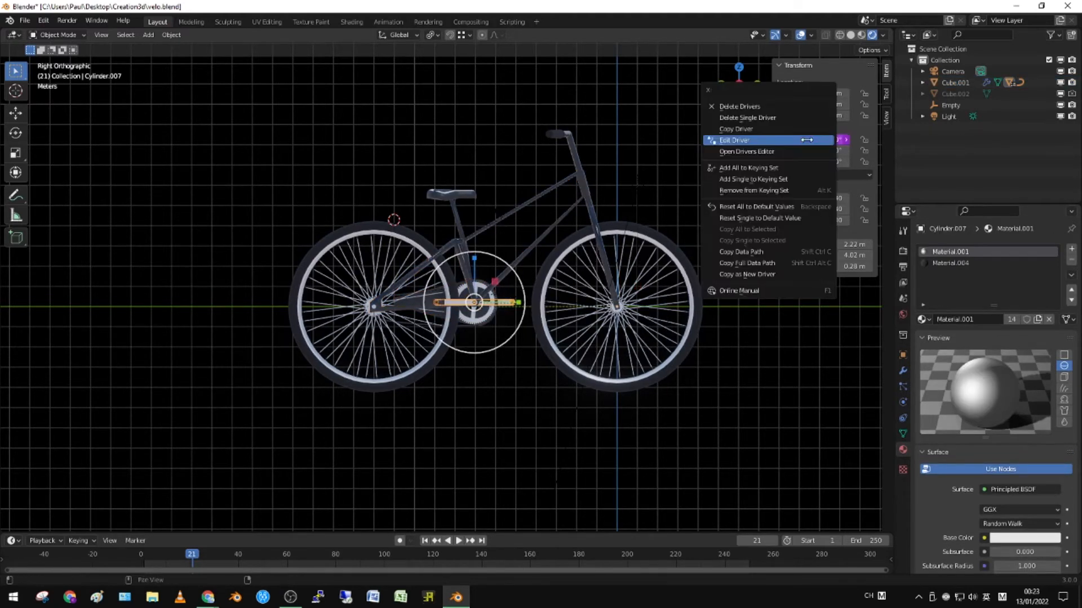
pyautogui.click(804, 139)
pyautogui.click(763, 186)
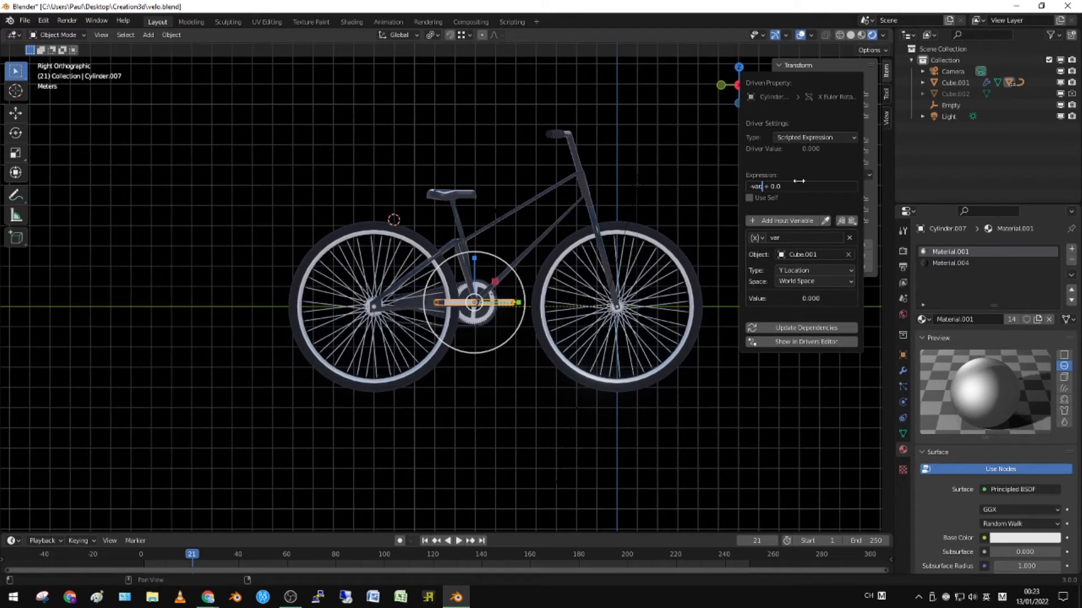
pyautogui.press('Return')
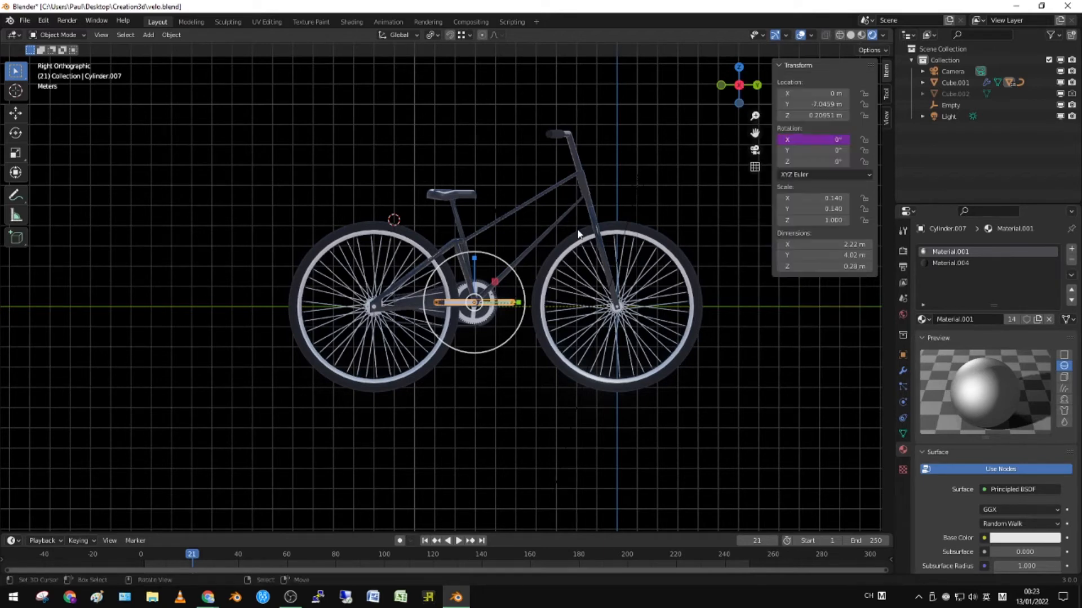
# Step: Test-move the frame about 10 m along global Y to check the crank's turning rate, discarding the move
pyautogui.click(543, 233)
pyautogui.press('g')
pyautogui.press('y')
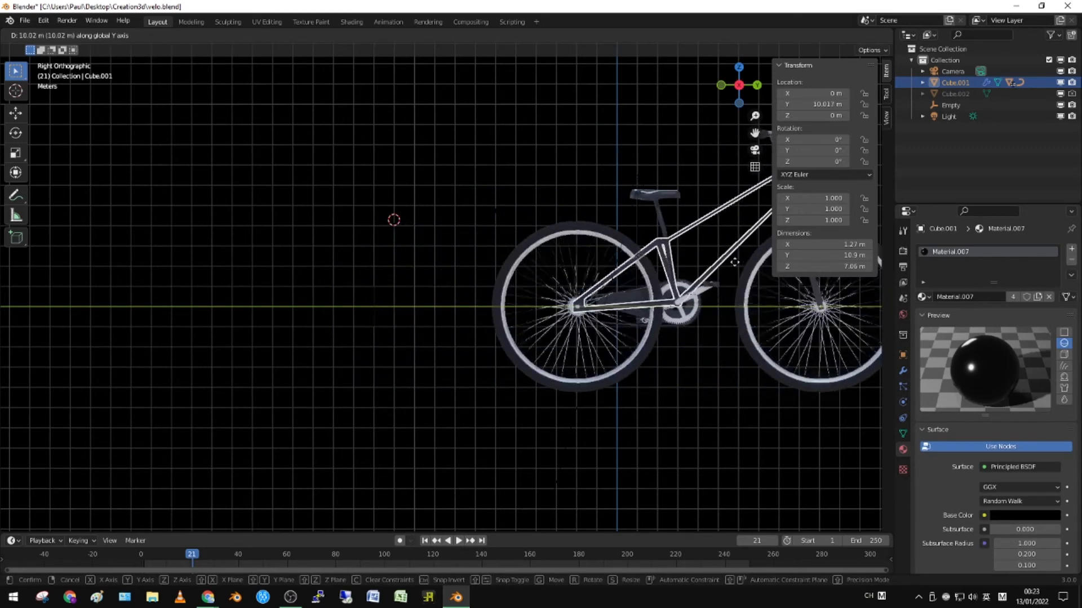
pyautogui.press('Escape')
# Step: Adjust the divisor of -var in the crank's X rotation driver expression to change the crank's turning rate
pyautogui.click(498, 304)
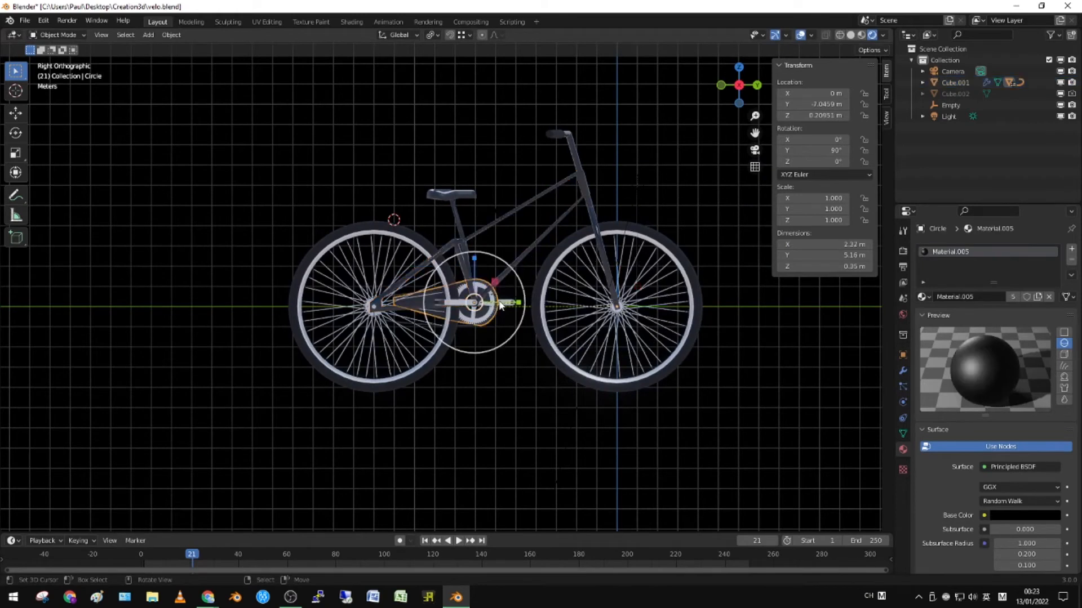
pyautogui.rightClick(823, 142)
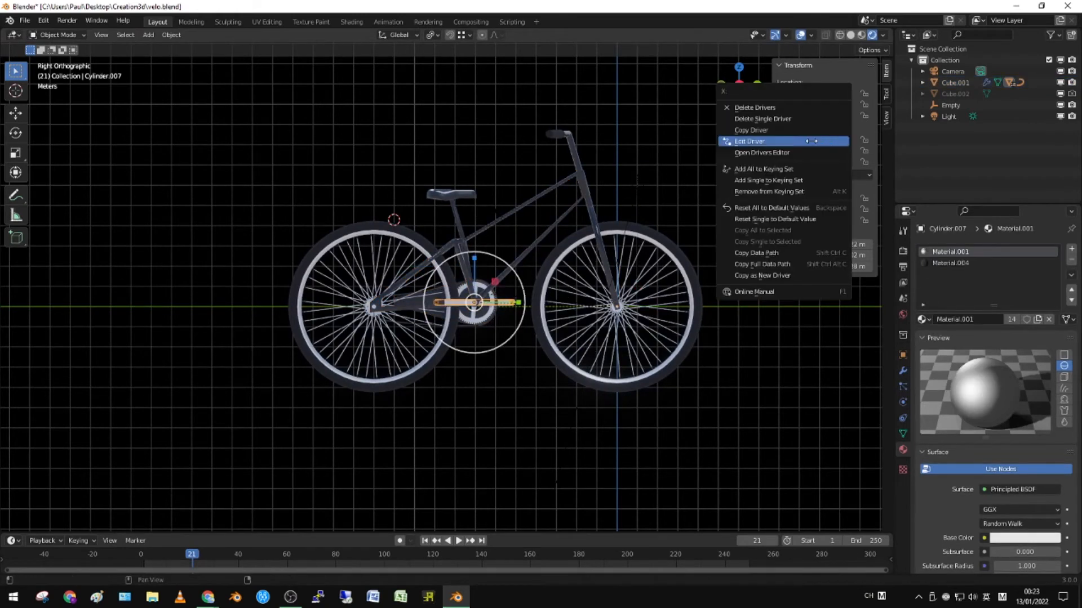
pyautogui.click(811, 142)
pyautogui.click(781, 191)
pyautogui.click(781, 190)
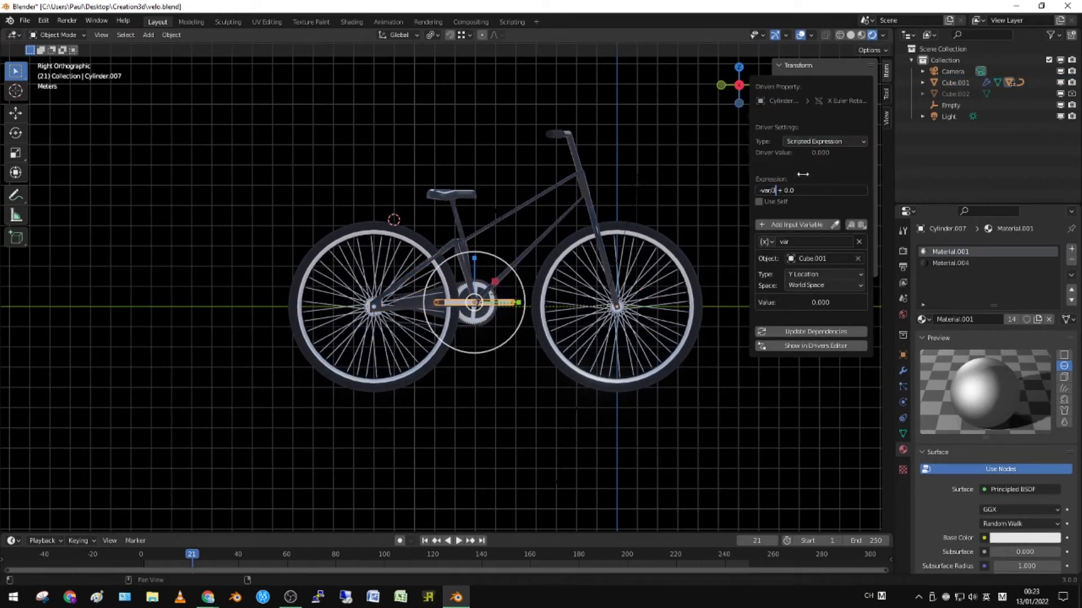
pyautogui.press('Return')
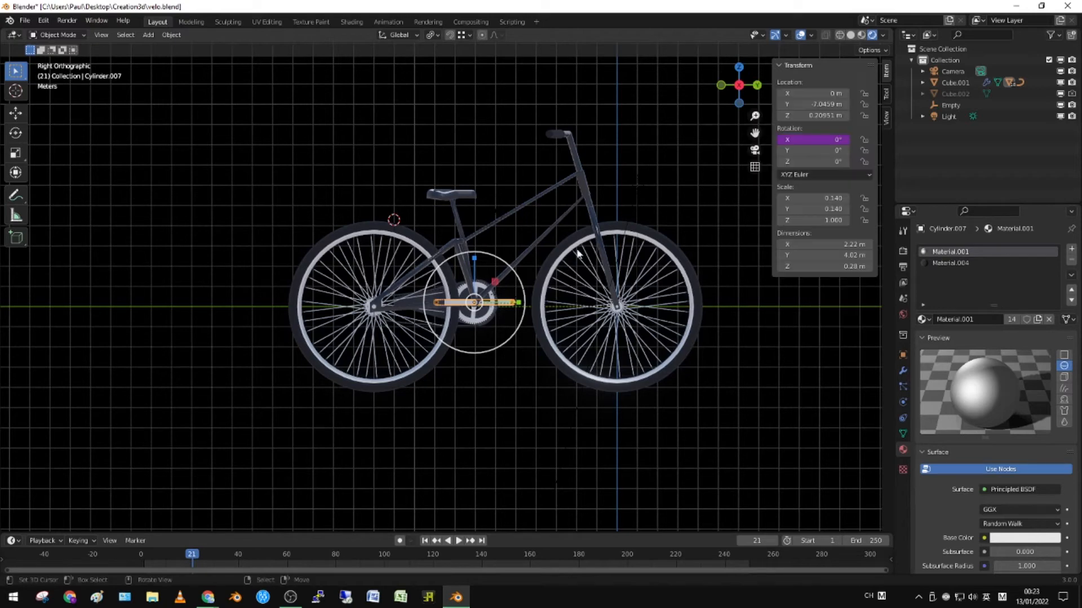
# Step: Test-move the frame about 4 m along global Y to compare crank and wheel rotation, discarding the move
pyautogui.click(539, 239)
pyautogui.press('g')
pyautogui.press('y')
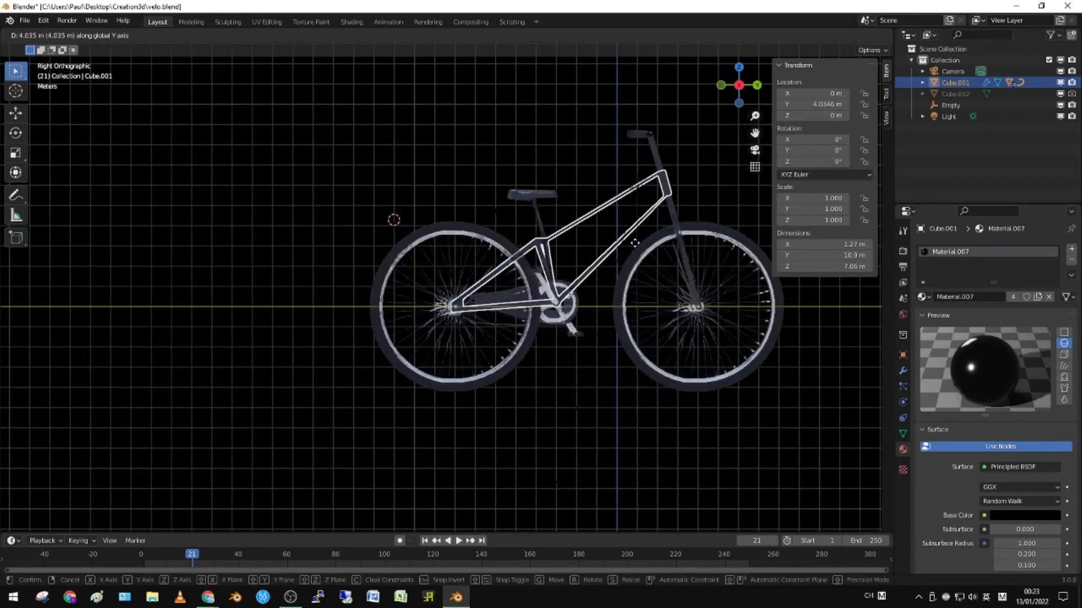
pyautogui.press('Escape')
# Step: Set the crank's X rotation driver expression to -var/5, removing the added 0.0 term
pyautogui.scroll(3, 607, 258)
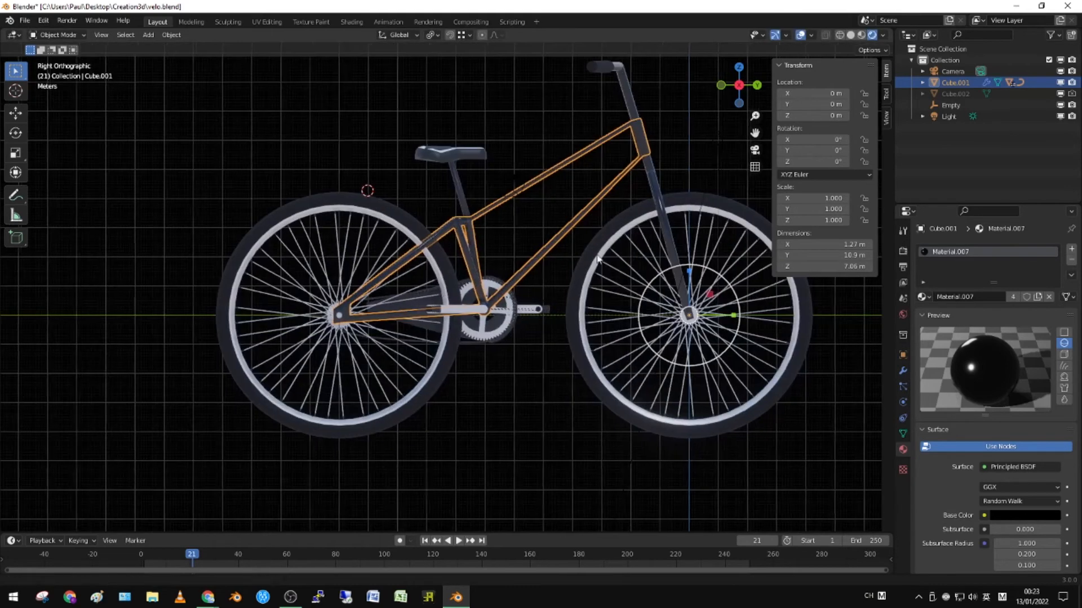
pyautogui.keyDown('shift'); pyautogui.moveTo(608, 259); pyautogui.dragTo(532, 260, button='middle'); pyautogui.keyUp('shift')
pyautogui.click(465, 315)
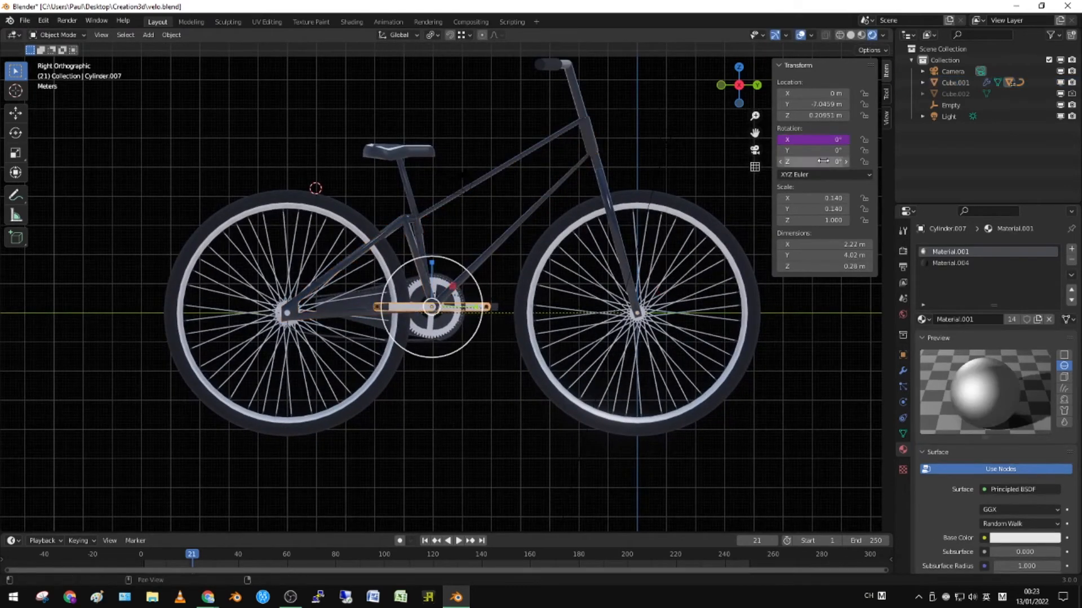
pyautogui.rightClick(811, 139)
pyautogui.click(811, 140)
pyautogui.click(787, 189)
pyautogui.press('BackSpace')
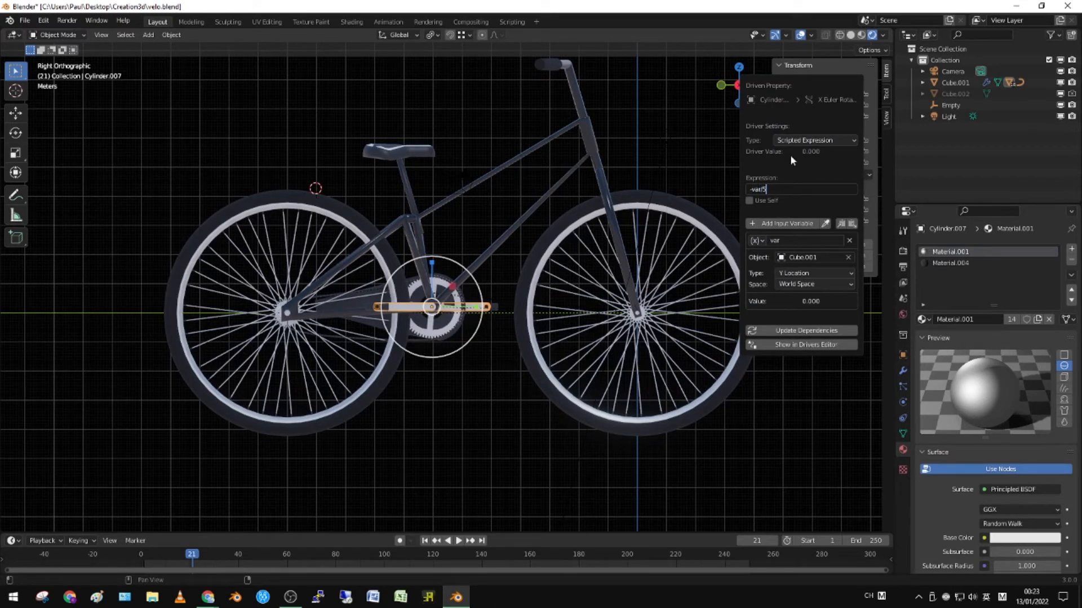
pyautogui.press('Return')
# Step: Test-move the frame about 4.4 m along global Y with the new crank ratio, discarding the move
pyautogui.click(470, 271)
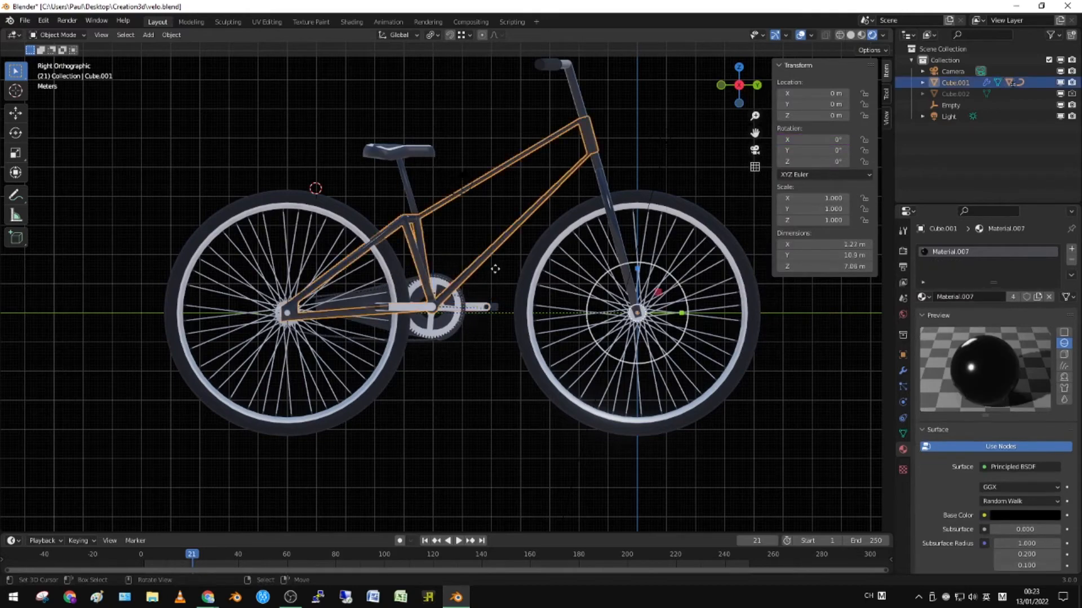
pyautogui.press('g')
pyautogui.press('y')
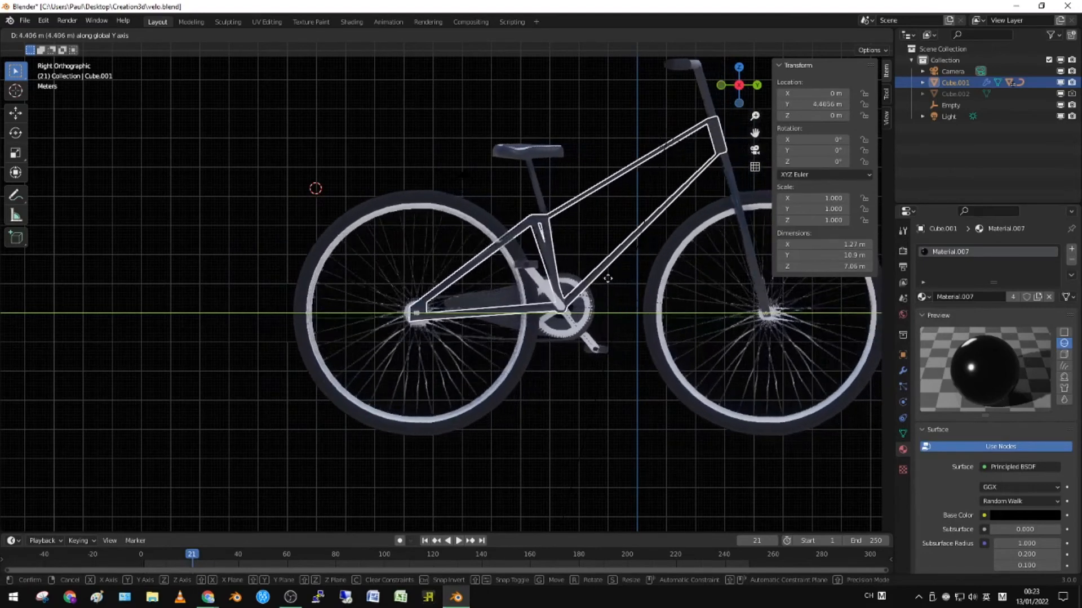
pyautogui.rightClick(562, 276)
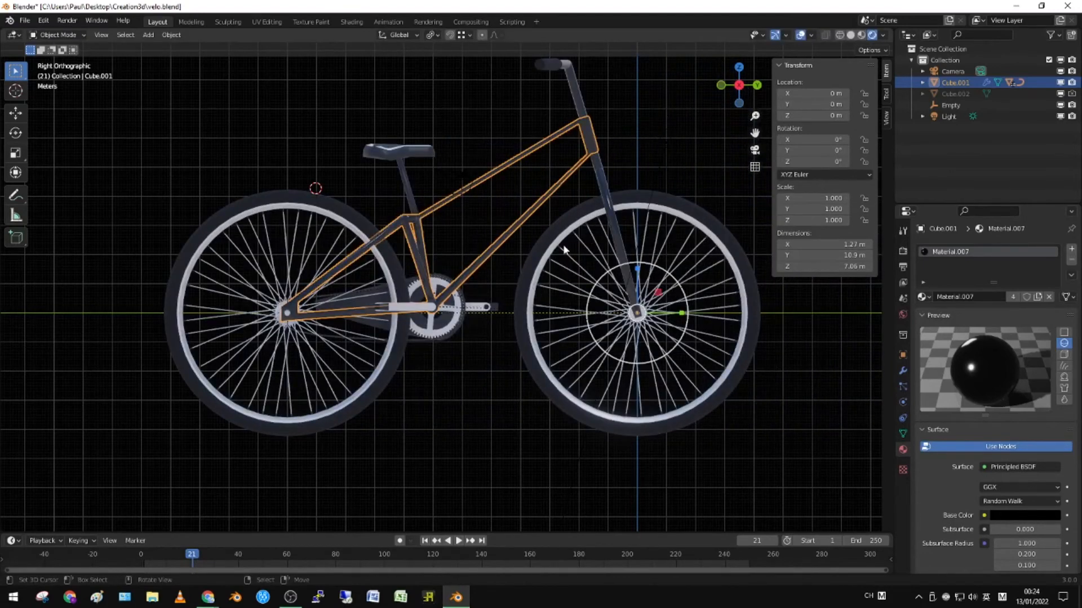
# Step: Set the crank's X rotation driver expression to -var/6
pyautogui.click(470, 310)
pyautogui.rightClick(811, 139)
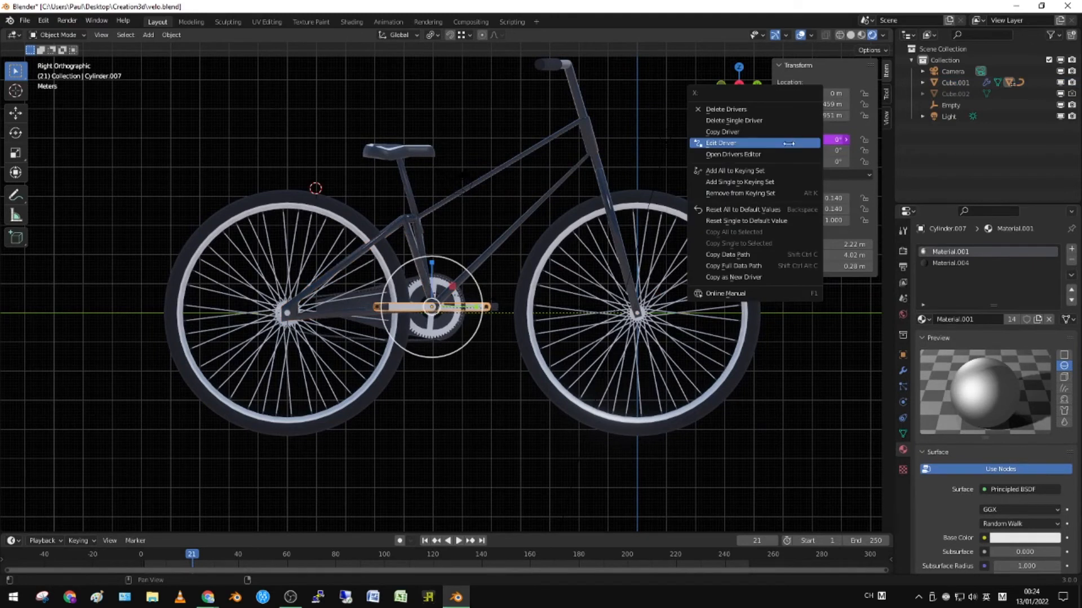
pyautogui.click(783, 138)
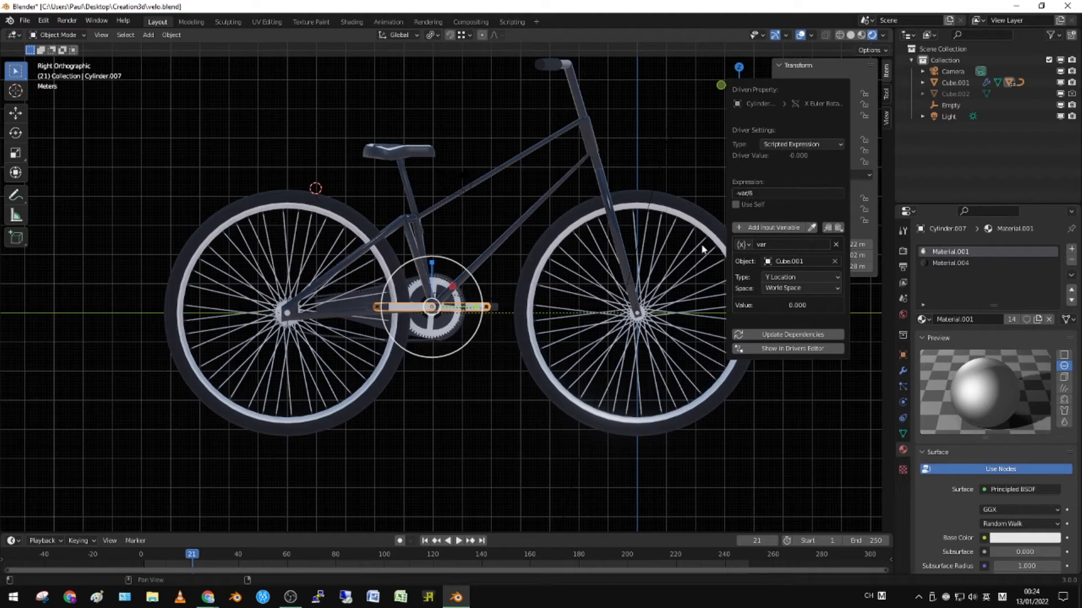
# Step: Test-move the frame about 6 m along global Y to check the crank's rotation, discard the move and reselect the crank
pyautogui.click(561, 195)
pyautogui.press('g')
pyautogui.press('y')
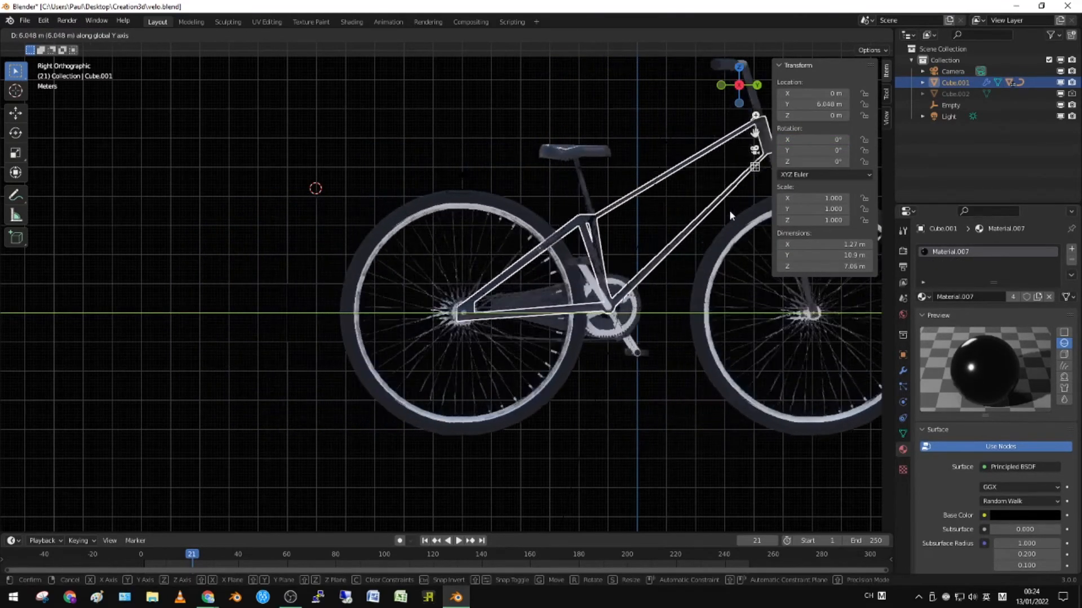
pyautogui.rightClick(730, 214)
pyautogui.click(480, 309)
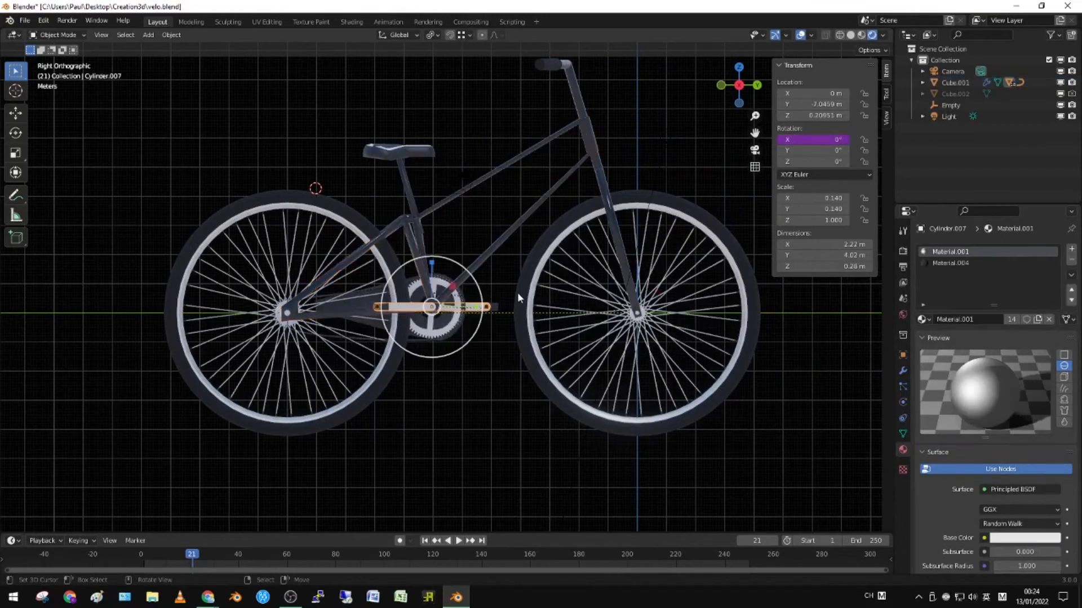
# Step: Set the crank's X rotation driver expression to -var/7
pyautogui.rightClick(817, 144)
pyautogui.click(811, 143)
pyautogui.click(765, 194)
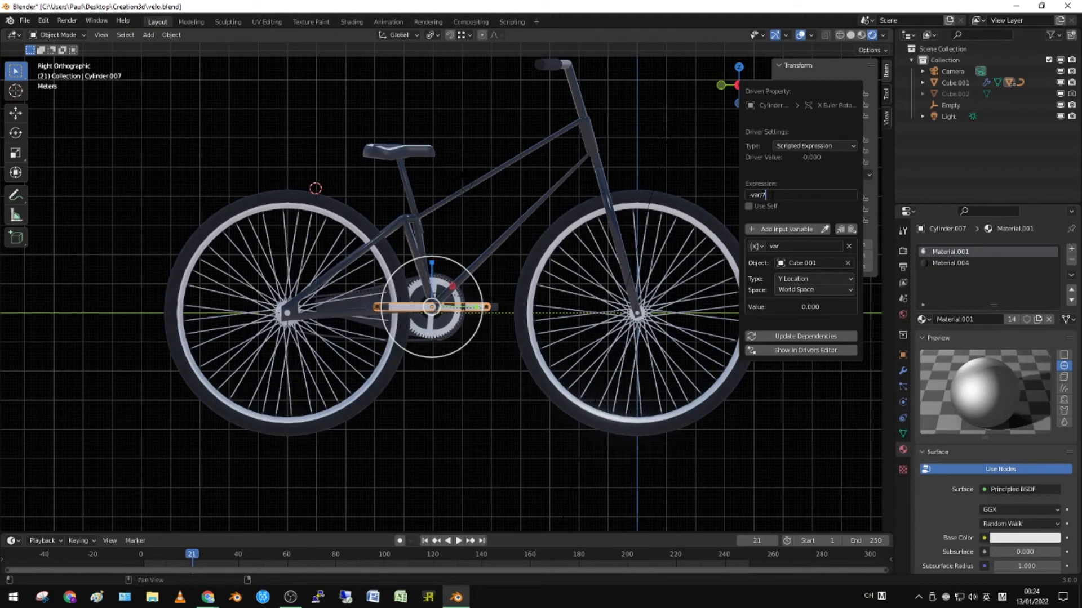
pyautogui.press('Return')
# Step: Test-move the frame twice along global Y, about 3.3 m and 3.6 m, to check the crank's rotation, discarding each move
pyautogui.click(571, 184)
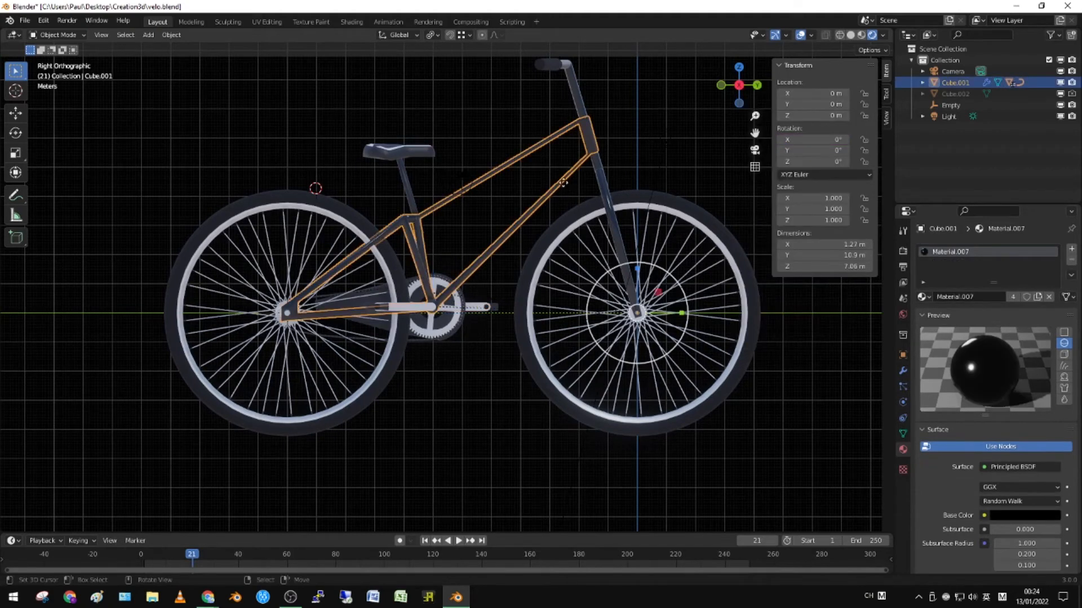
pyautogui.press('g')
pyautogui.press('y')
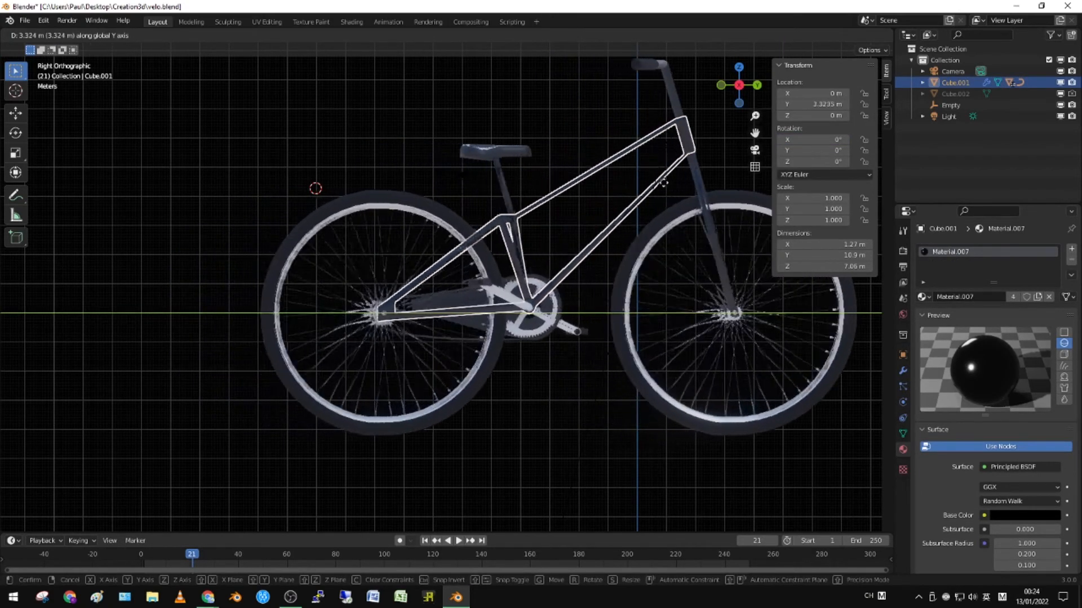
pyautogui.press('Escape')
pyautogui.scroll(-6, 519, 224)
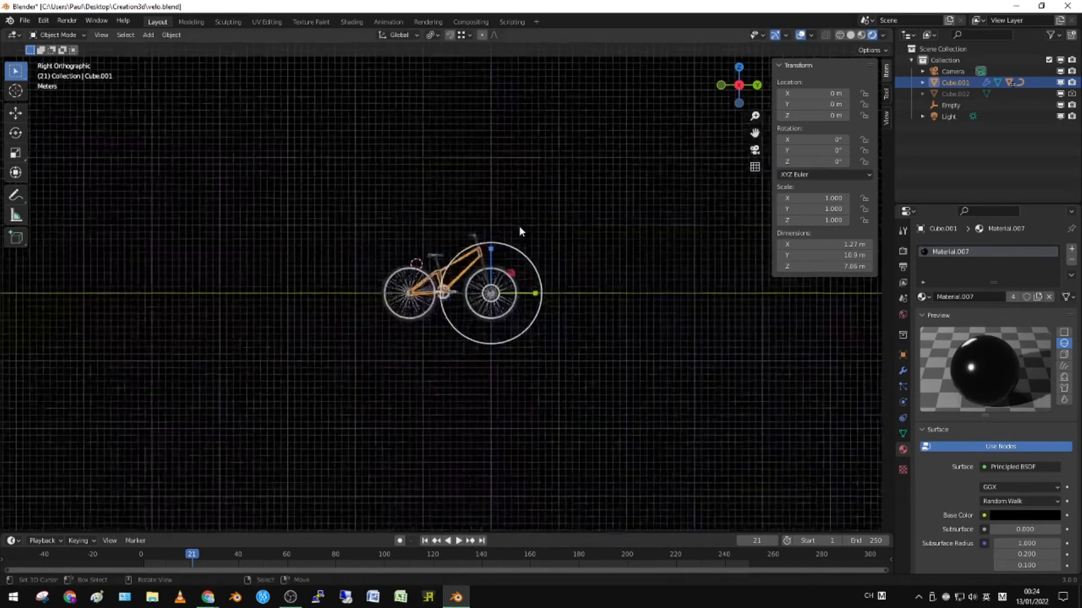
pyautogui.scroll(4, 517, 241)
pyautogui.press('g')
pyautogui.press('y')
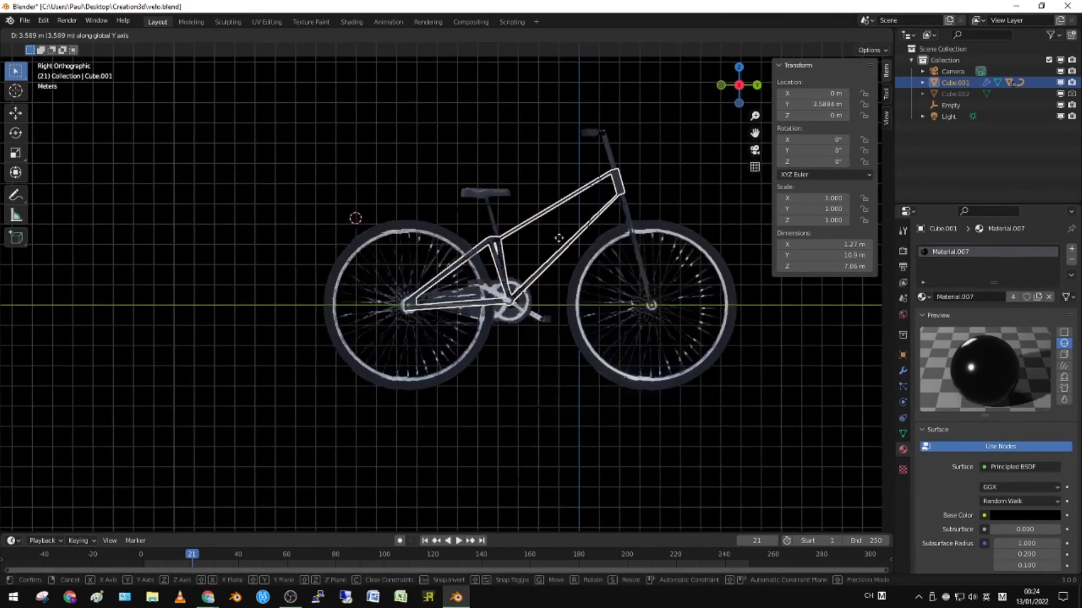
pyautogui.press('Escape')
# Step: Look through the frame's modifier, mesh data and particle properties and open its physics properties
pyautogui.moveTo(635, 231); pyautogui.dragTo(603, 272, button='middle')
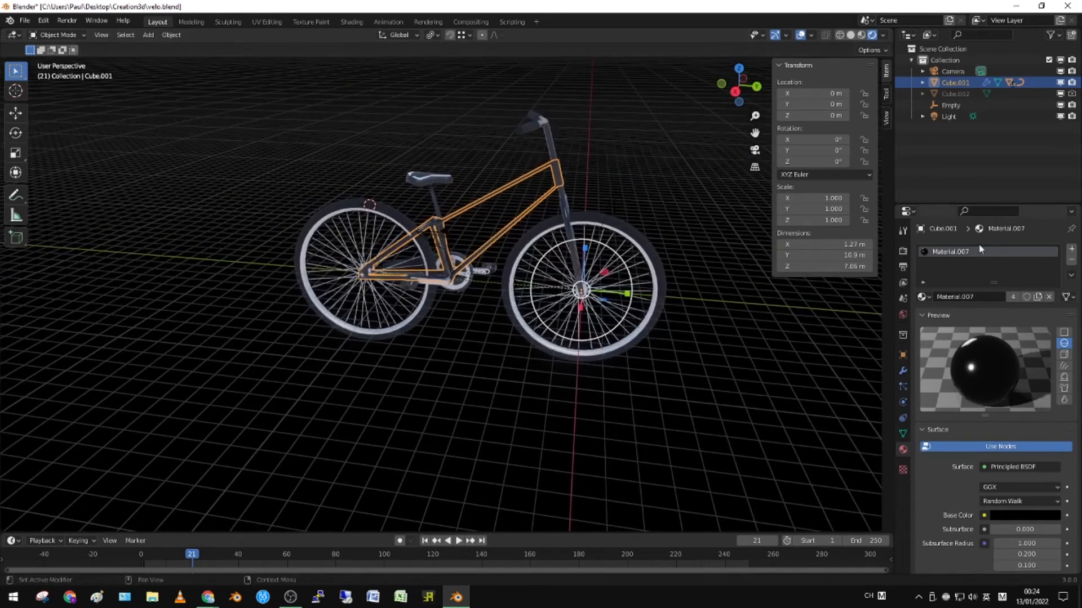
pyautogui.click(904, 371)
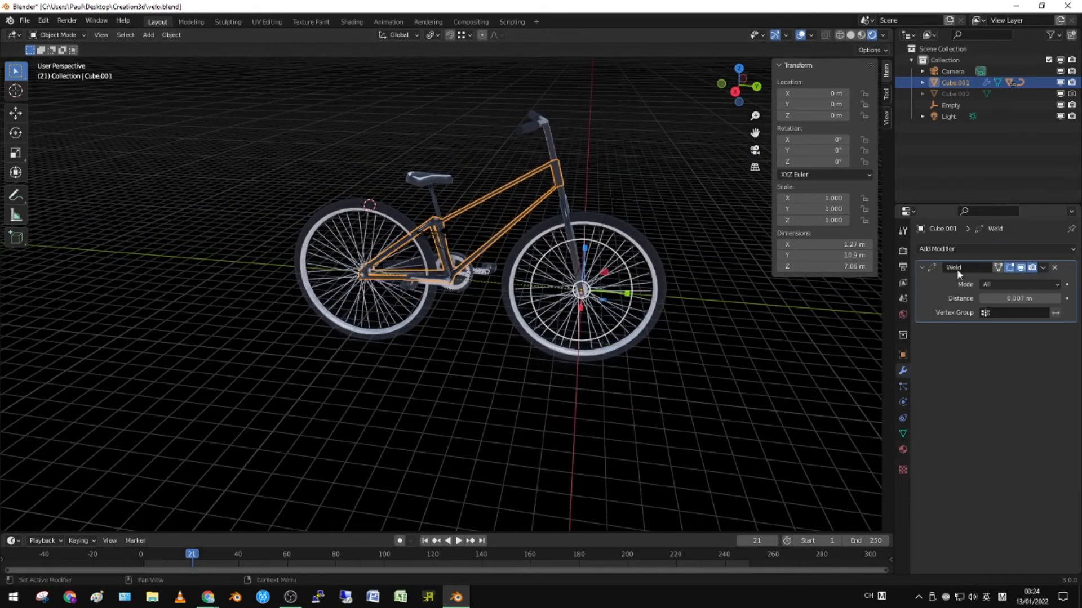
pyautogui.click(903, 433)
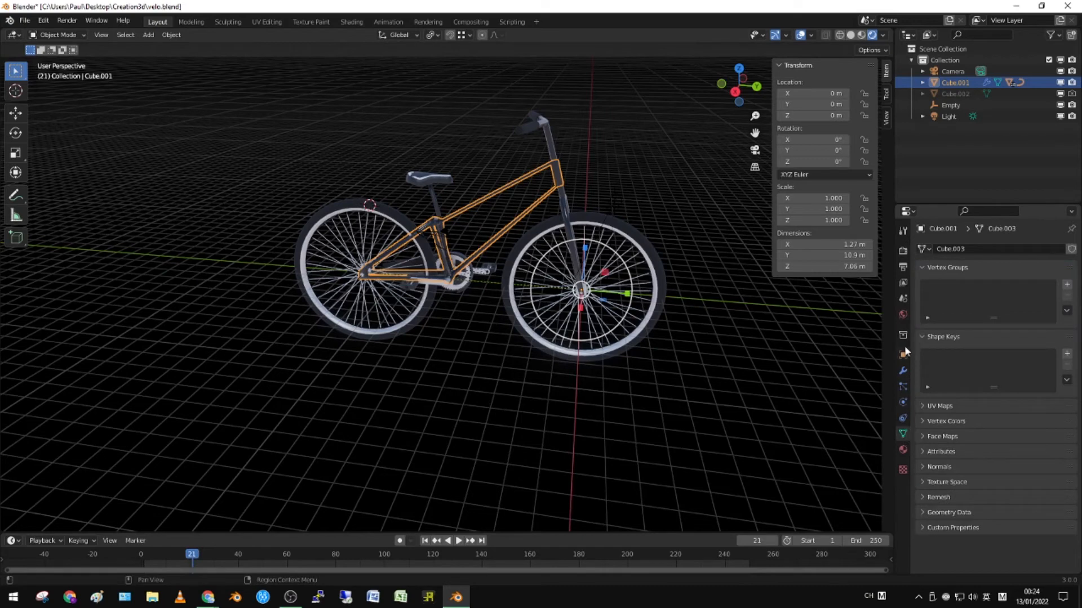
pyautogui.click(902, 387)
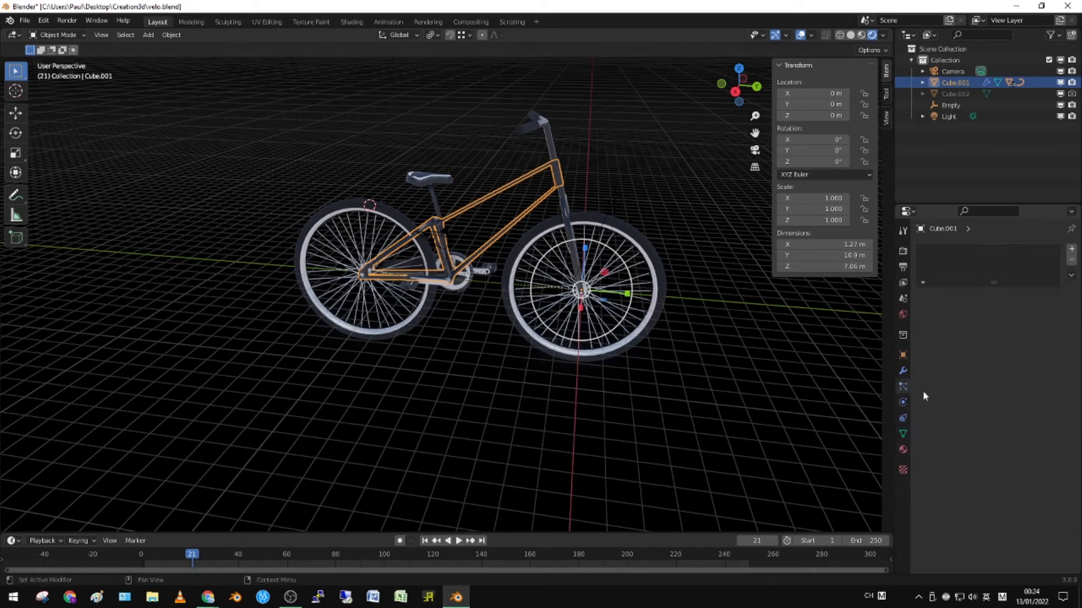
pyautogui.click(903, 401)
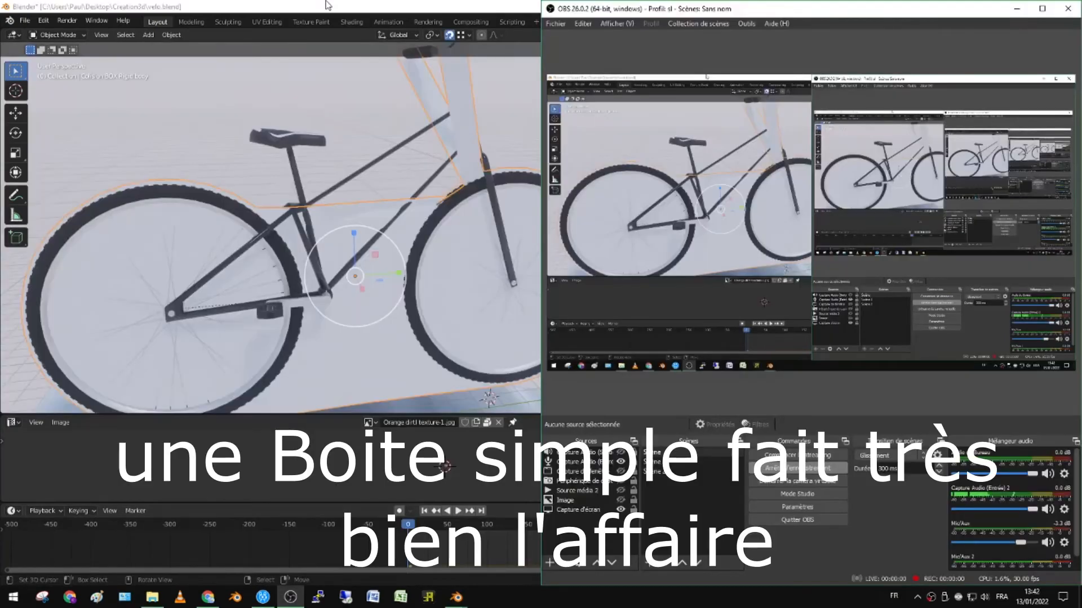
# Step: Inspect the Collision BOX Rigid body mesh around the bicycle from several sides, including in Edit Mode
pyautogui.doubleClick(325, 5)
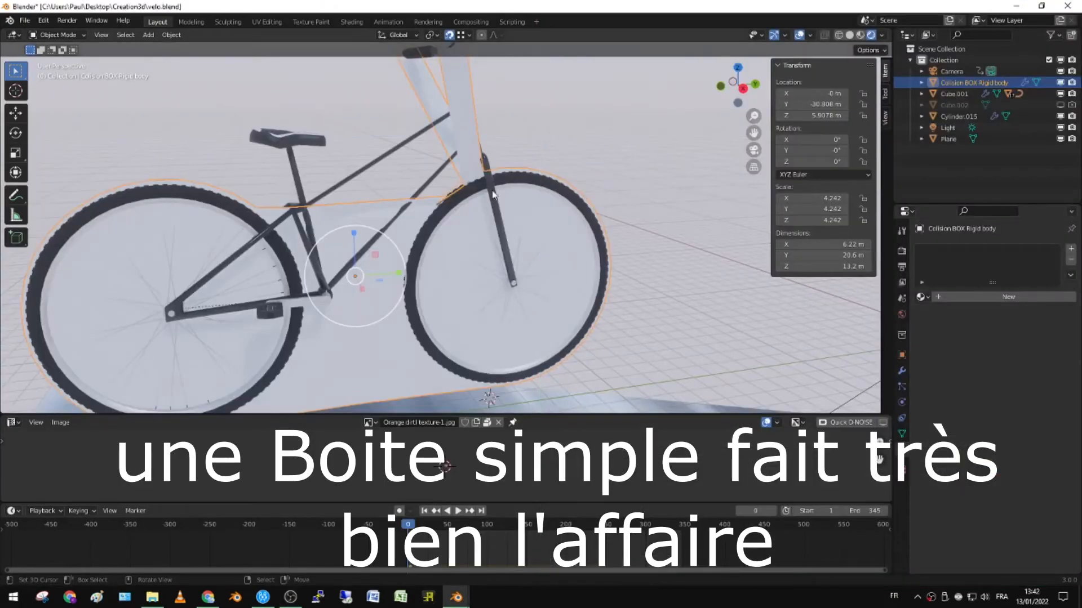
pyautogui.moveTo(565, 232); pyautogui.dragTo(410, 233, button='middle')
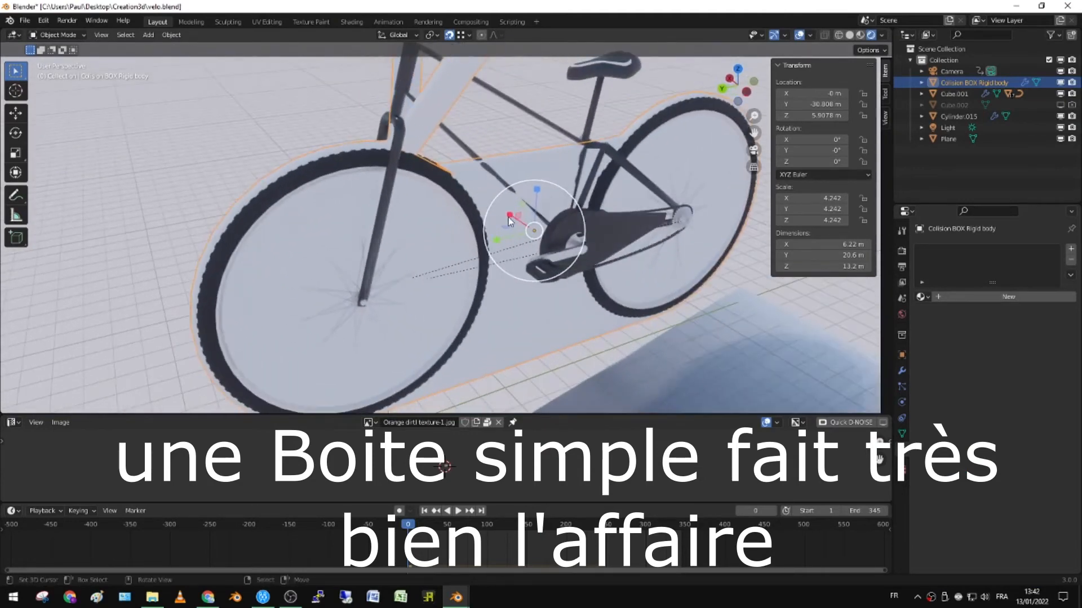
pyautogui.scroll(-3, 510, 220)
pyautogui.press('Tab')
pyautogui.scroll(4, 512, 218)
pyautogui.press('a')
pyautogui.moveTo(515, 218)
pyautogui.mouseDown(button='middle')
pyautogui.moveTo(460, 222)
pyautogui.moveTo(520, 201)
pyautogui.mouseUp(button='middle')
pyautogui.press('Tab')
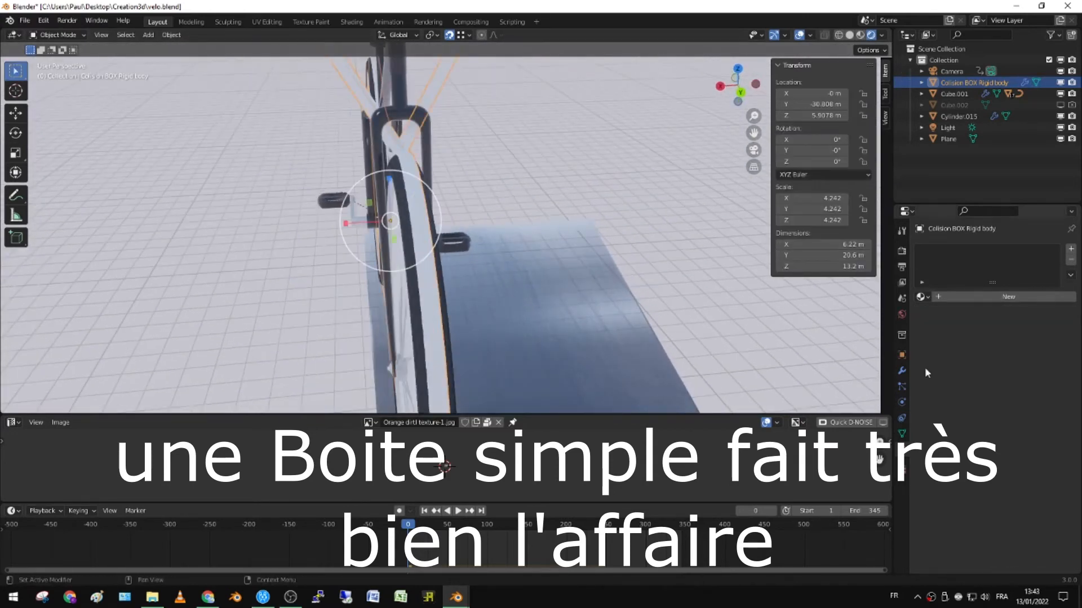
# Step: Apply the Solidify modifier on the collision box
pyautogui.click(901, 371)
pyautogui.click(1041, 267)
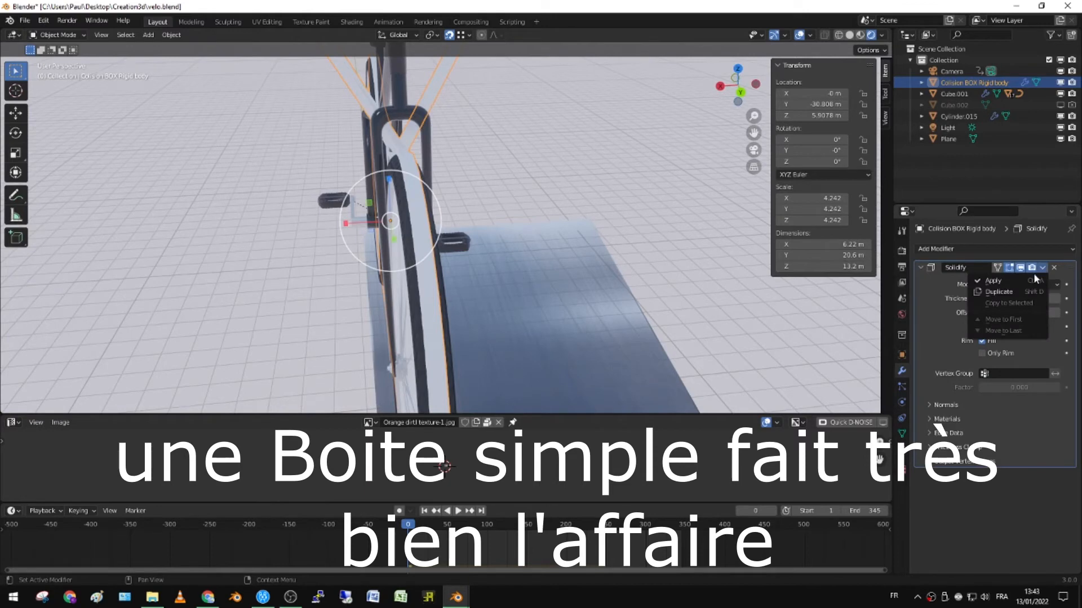
pyautogui.click(1009, 280)
# Step: Examine the collision box's fit around the wheels and frame, and open its rigid body settings
pyautogui.moveTo(445, 203); pyautogui.dragTo(586, 201, button='middle')
pyautogui.scroll(-2, 586, 202)
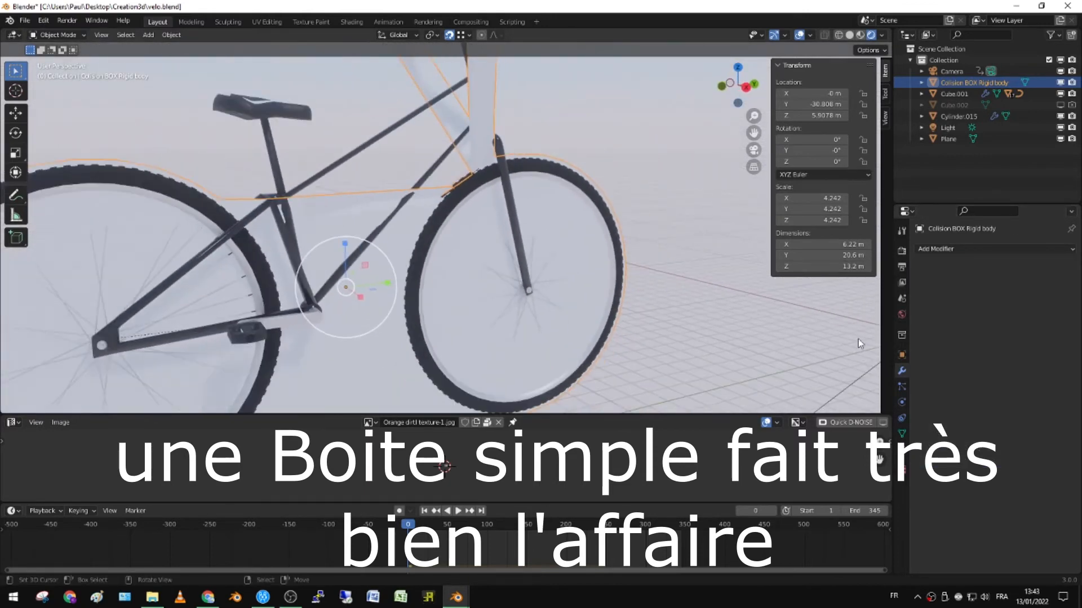
pyautogui.moveTo(484, 240)
pyautogui.mouseDown(button='middle')
pyautogui.moveTo(505, 239)
pyautogui.moveTo(319, 212)
pyautogui.moveTo(451, 186)
pyautogui.moveTo(516, 205)
pyautogui.moveTo(526, 166)
pyautogui.moveTo(495, 237)
pyautogui.mouseUp(button='middle')
pyautogui.scroll(1, 460, 376)
pyautogui.scroll(-3, 460, 377)
pyautogui.moveTo(459, 377); pyautogui.dragTo(537, 286, button='middle')
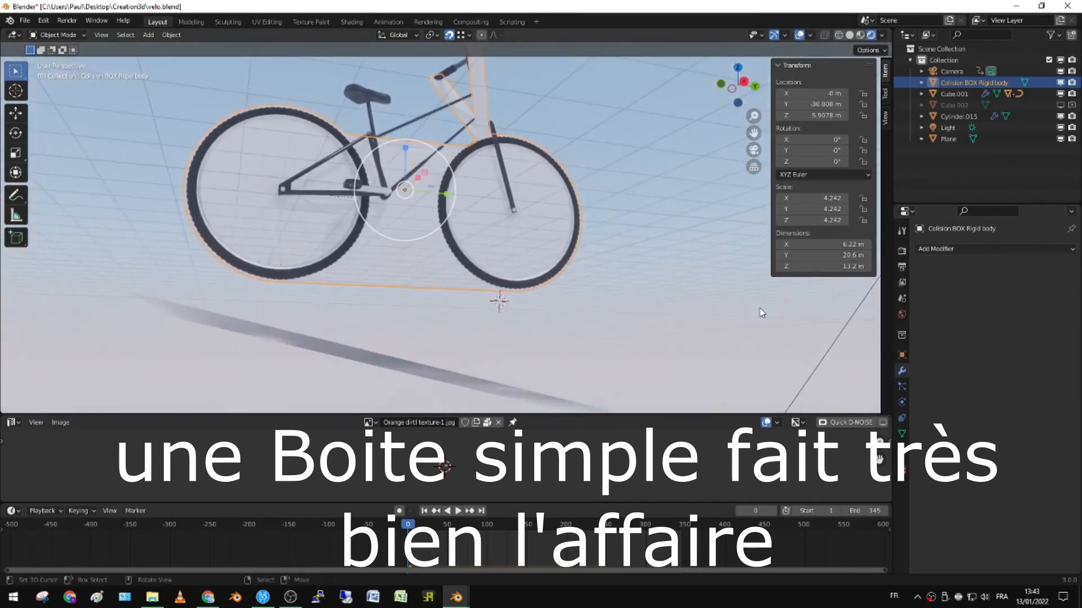
pyautogui.click(903, 403)
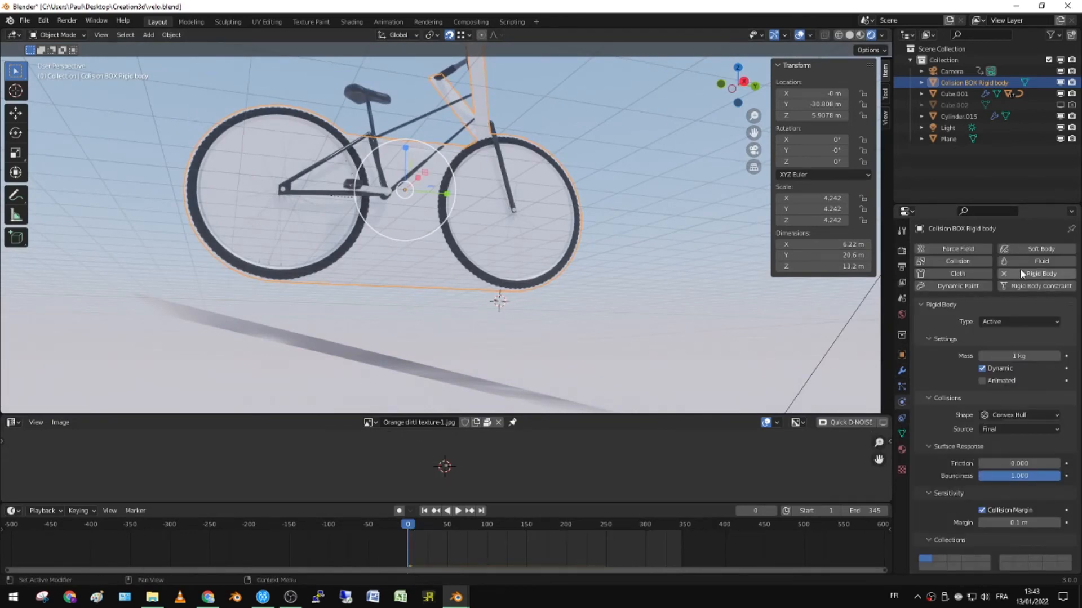
# Step: Try moving the frame away from the collision box and undo the move, keeping the frame selected
pyautogui.hotkey('ctrl', 'z')
pyautogui.hotkey('ctrl', 'z')
pyautogui.hotkey('ctrl', 'z')
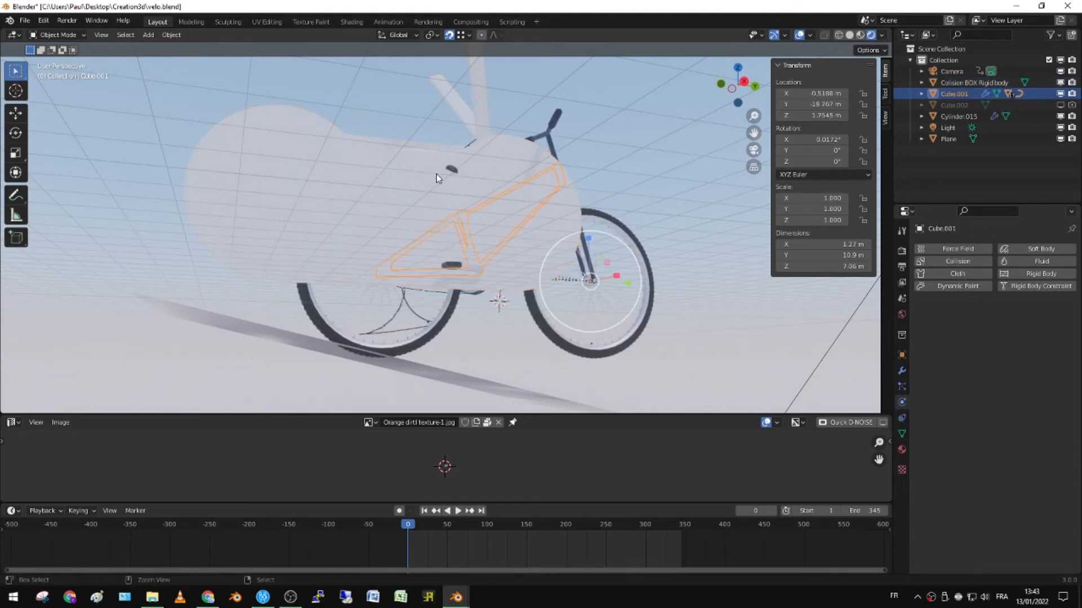
pyautogui.hotkey('ctrl', 'z')
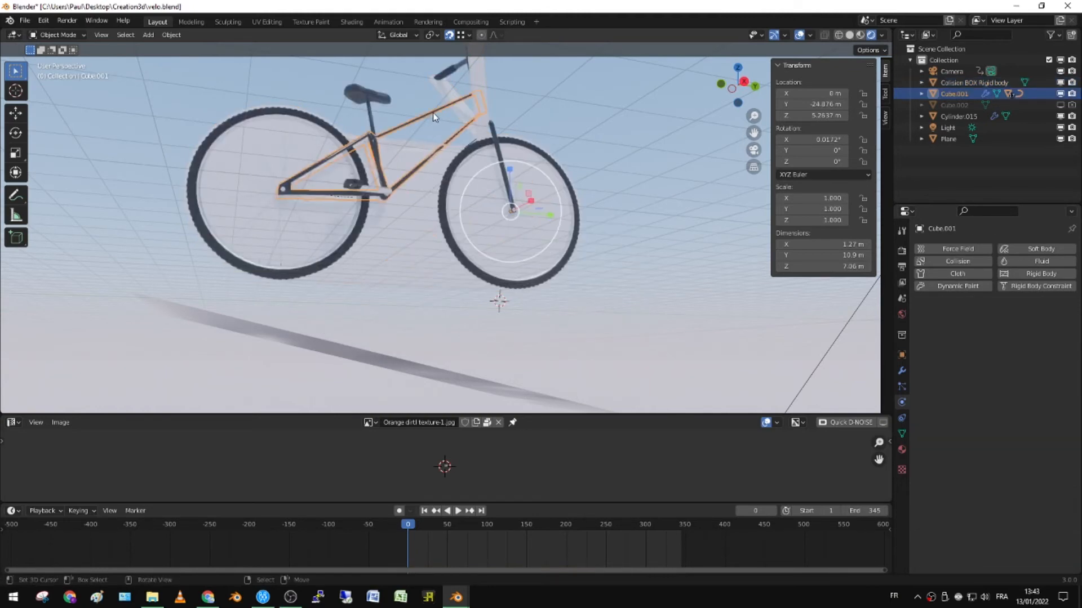
# Step: Parent the frame to the collision box using Object (Keep Transform)
pyautogui.moveTo(425, 184); pyautogui.dragTo(431, 237, button='middle')
pyautogui.keyDown('shift'); pyautogui.click(430, 238); pyautogui.keyUp('shift')
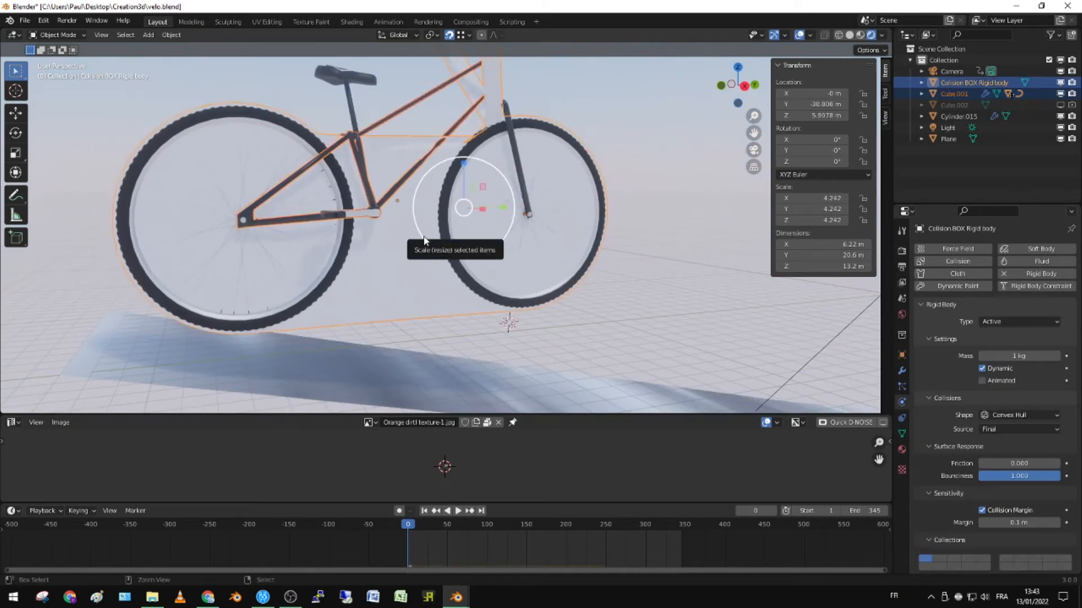
pyautogui.hotkey('ctrl', 'p')
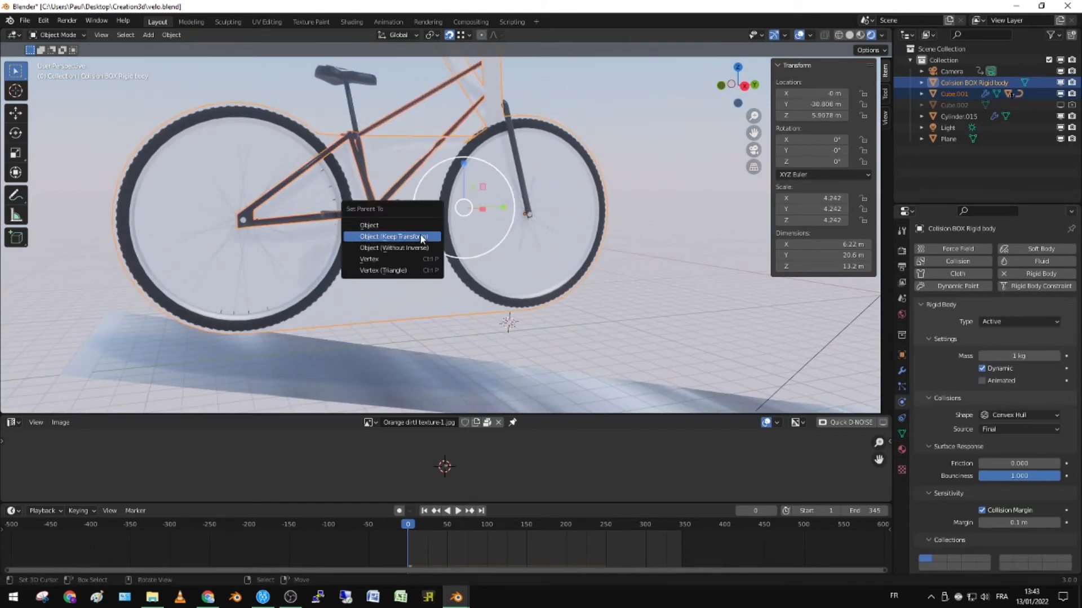
pyautogui.click(421, 238)
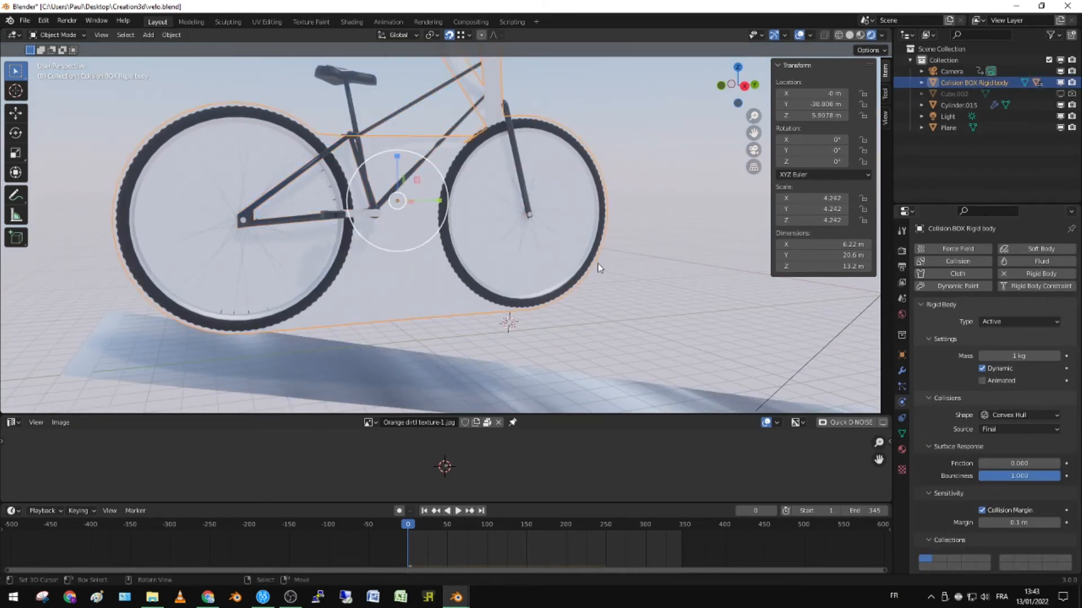
# Step: Play the rigid body simulation to about frame 21 to check how the bicycle falls onto the ramp
pyautogui.scroll(-4, 644, 279)
pyautogui.press('space')
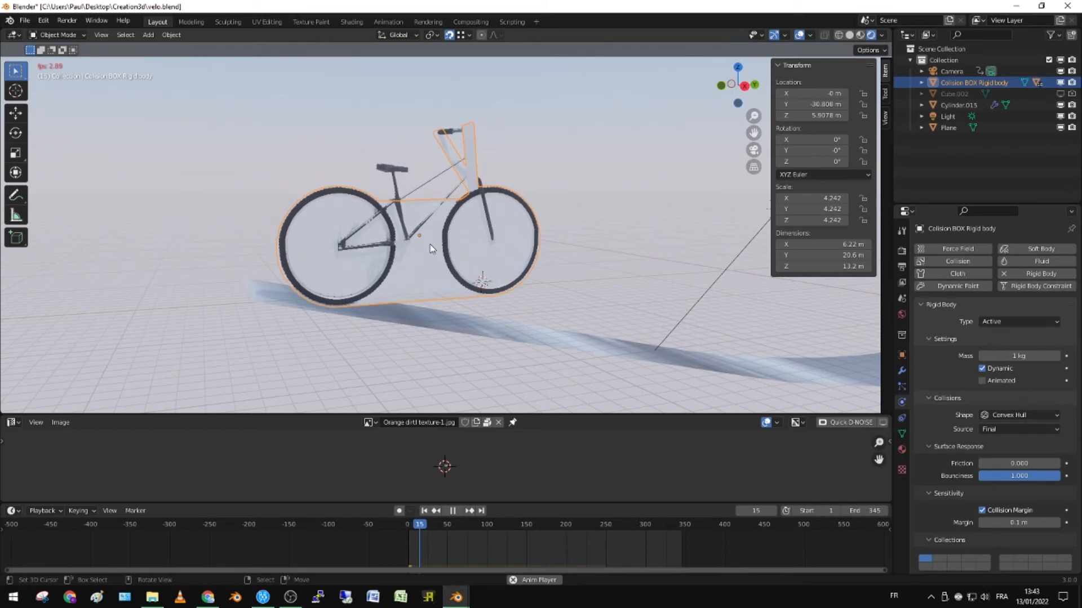
pyautogui.press('space')
# Step: Lower the collision box's rigid body rotation damping to 0.129
pyautogui.scroll(-3, 1040, 389)
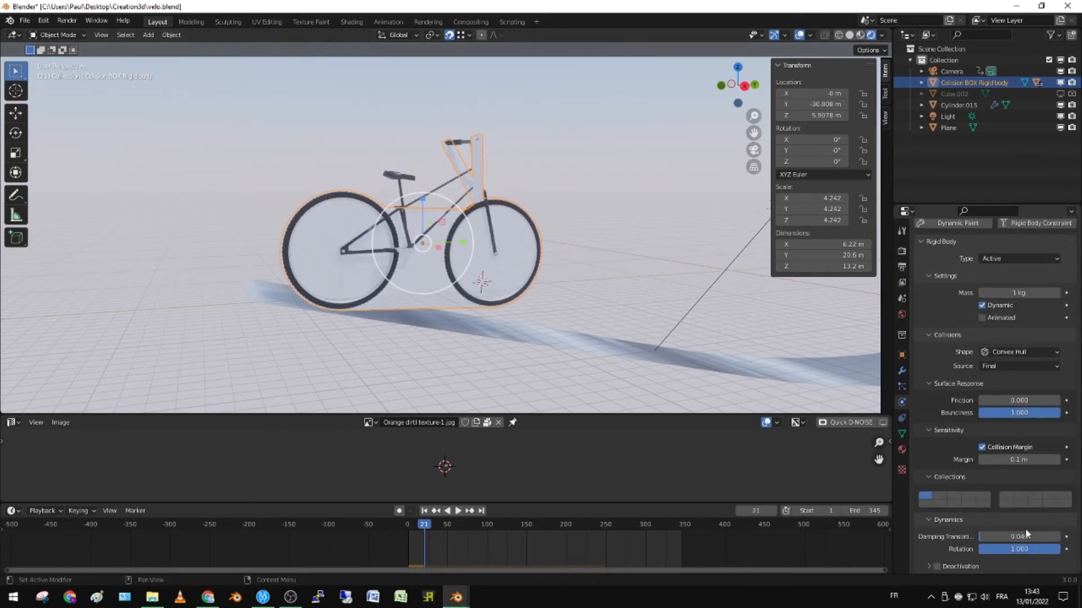
pyautogui.moveTo(1029, 554); pyautogui.dragTo(954, 553)
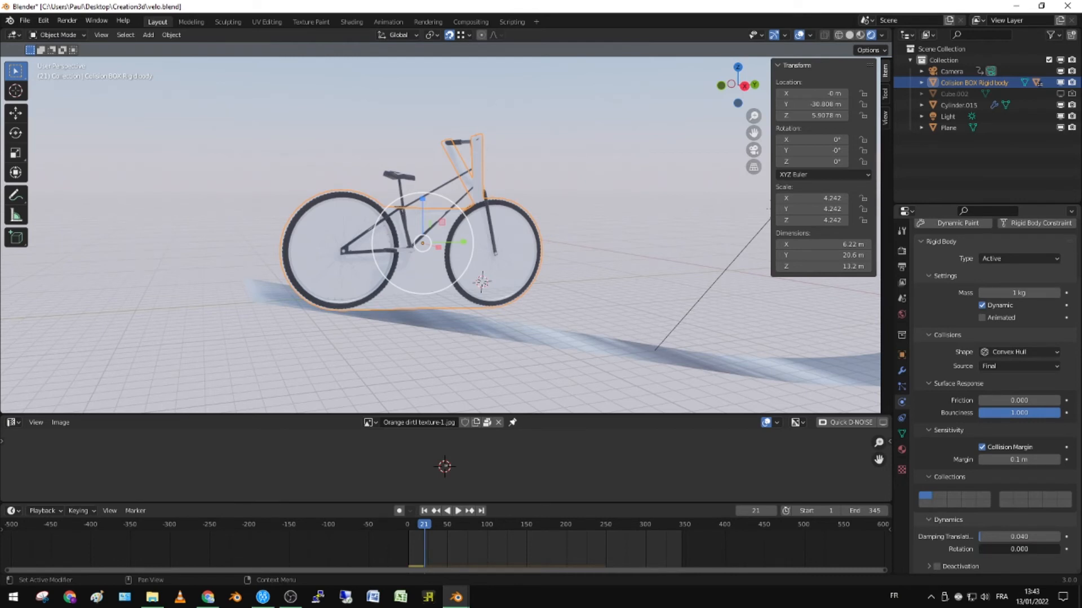
pyautogui.moveTo(954, 553); pyautogui.dragTo(966, 543)
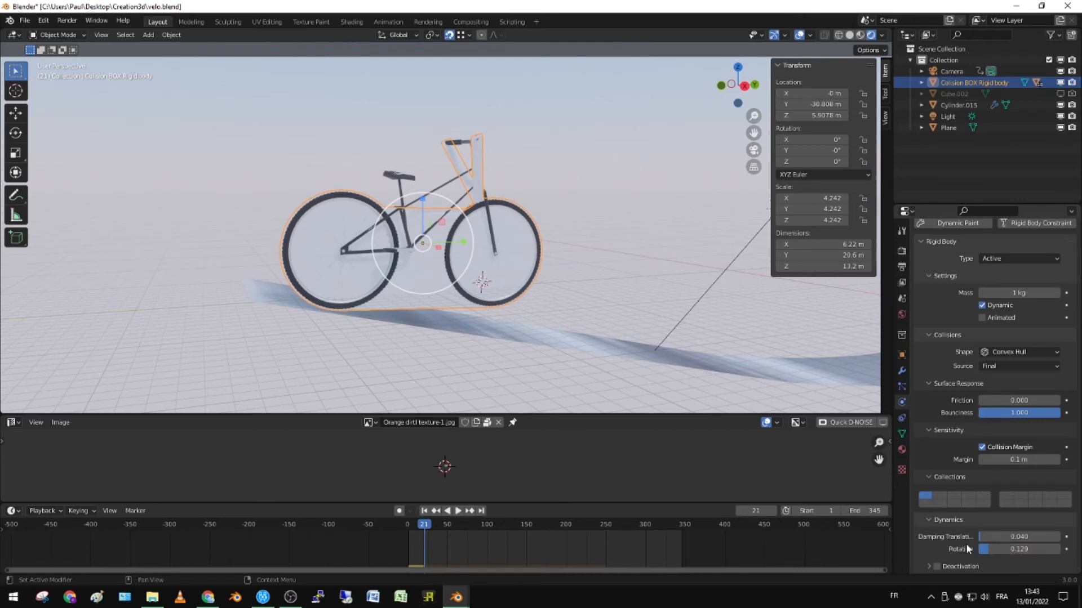
# Step: Replay the simulation from frame 0 to about frame 41 and examine the bicycle's tilt from several sides
pyautogui.click(395, 563)
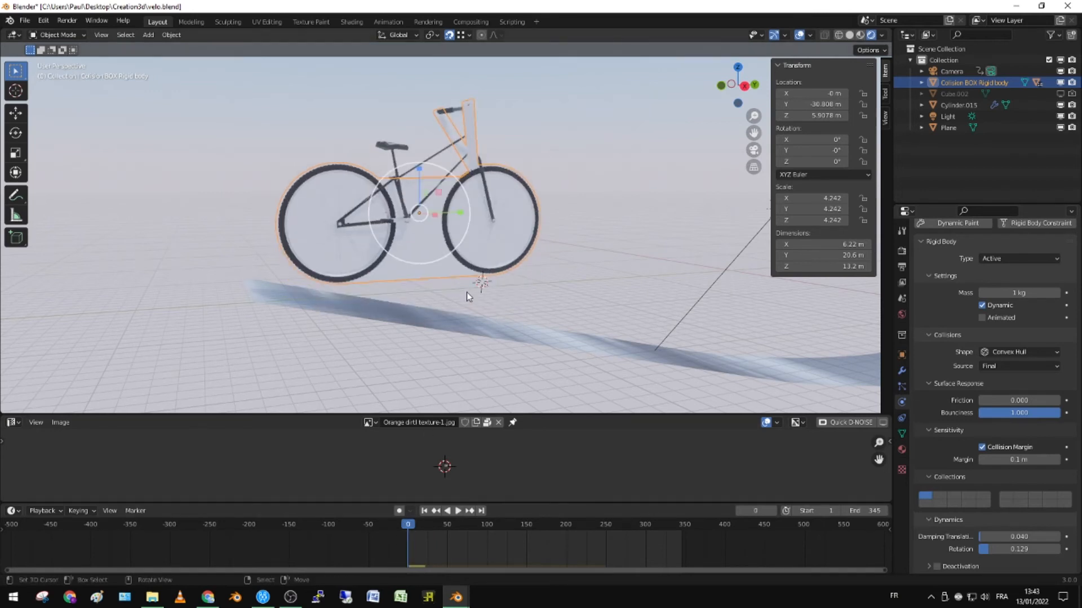
pyautogui.scroll(2, 466, 292)
pyautogui.press('space')
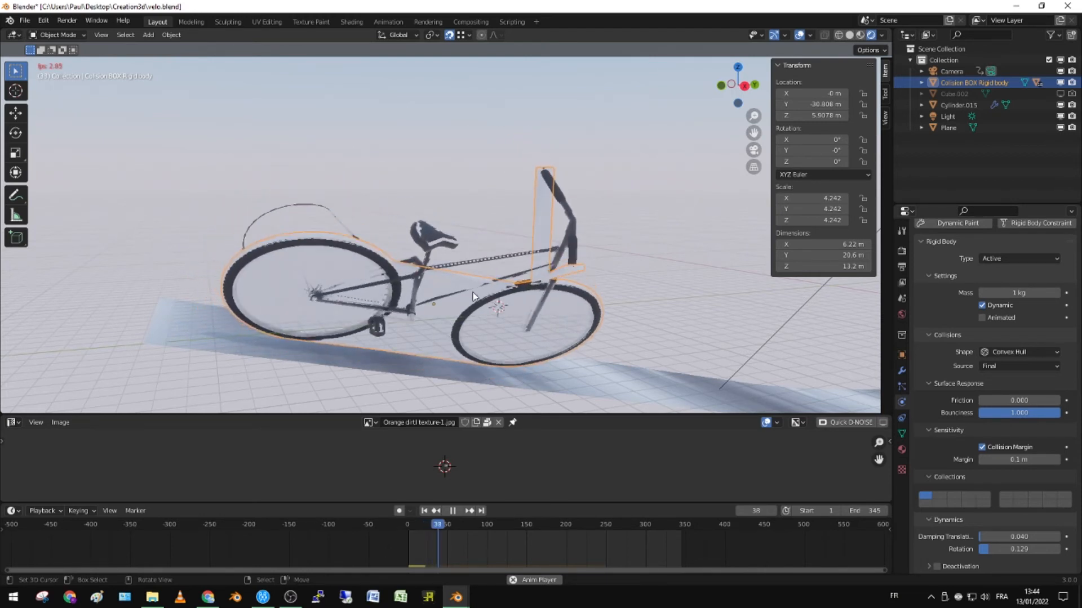
pyautogui.press('space')
pyautogui.moveTo(379, 251); pyautogui.dragTo(614, 224, button='middle')
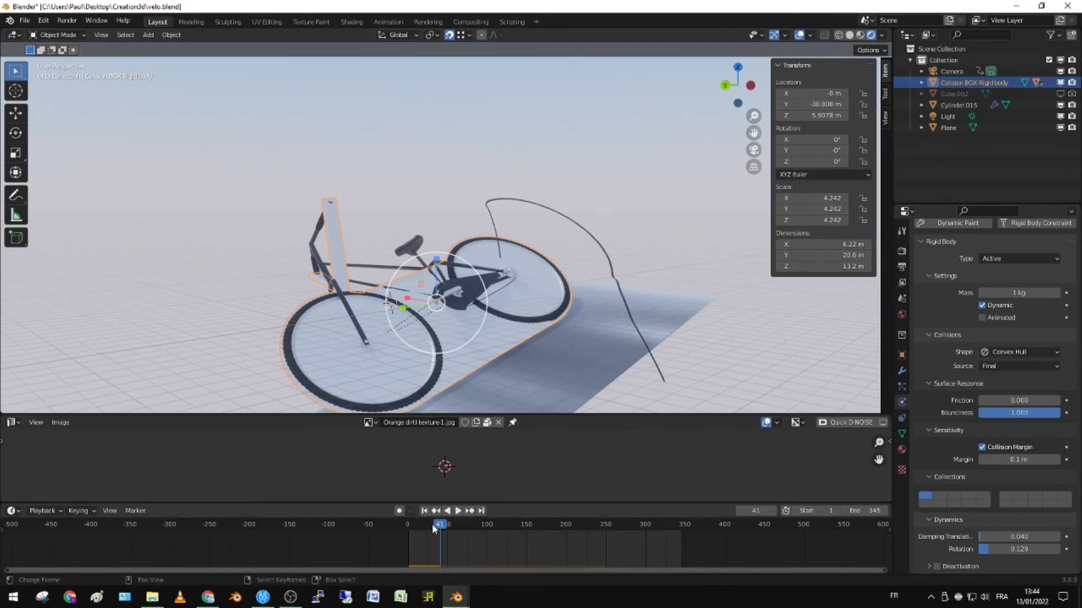
pyautogui.moveTo(400, 389); pyautogui.dragTo(394, 231, button='middle')
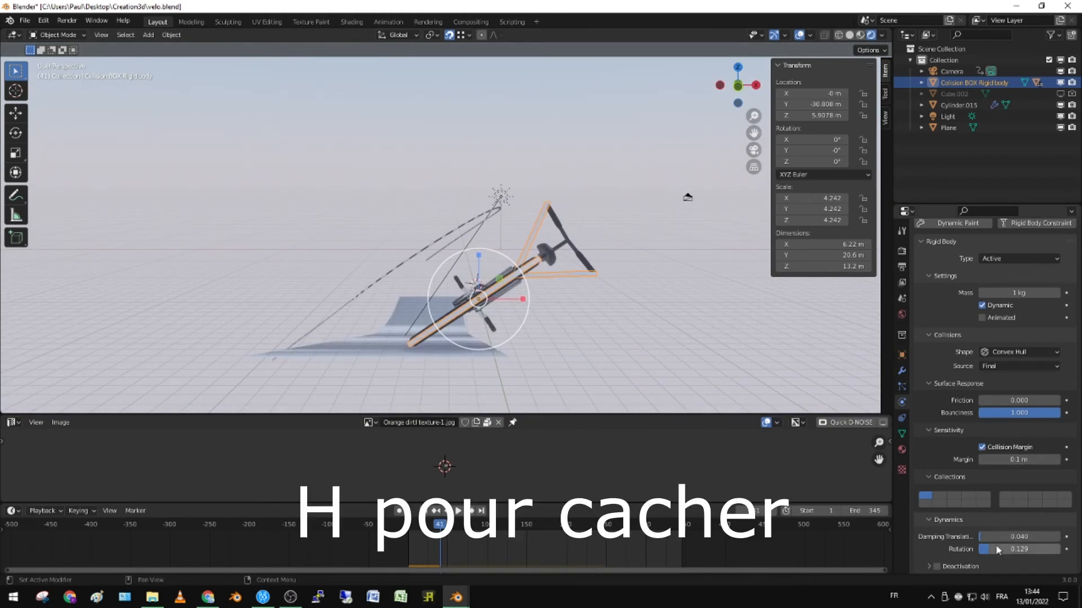
# Step: Return to frame 0 and set the collision box's rotation damping to 1.000, keeping bounciness at 1.000
pyautogui.click(408, 533)
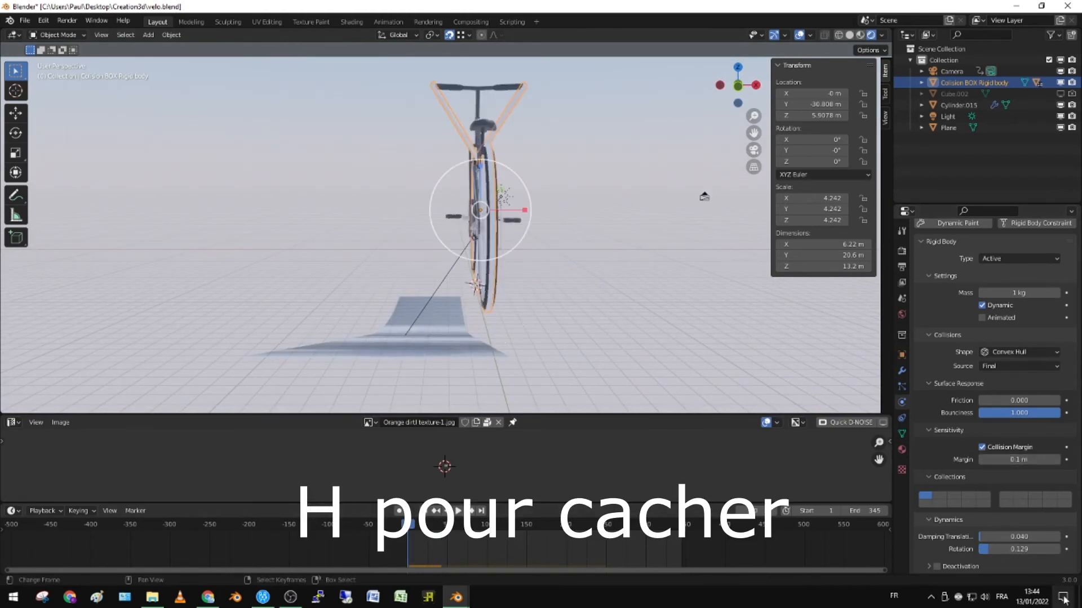
pyautogui.moveTo(952, 547); pyautogui.dragTo(1048, 546)
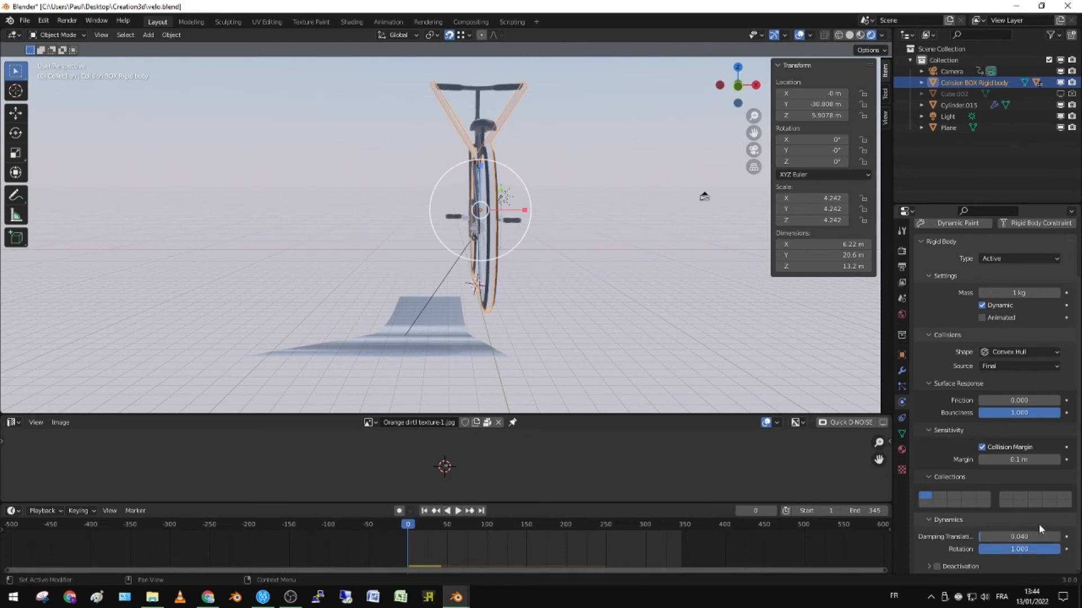
pyautogui.moveTo(1057, 413)
pyautogui.mouseDown()
pyautogui.moveTo(979, 412)
pyautogui.moveTo(1059, 413)
pyautogui.mouseUp()
# Step: Play the simulation to about frame 42 to check the bicycle's descent with full rotation damping
pyautogui.moveTo(715, 175); pyautogui.dragTo(621, 259, button='middle')
pyautogui.press('space')
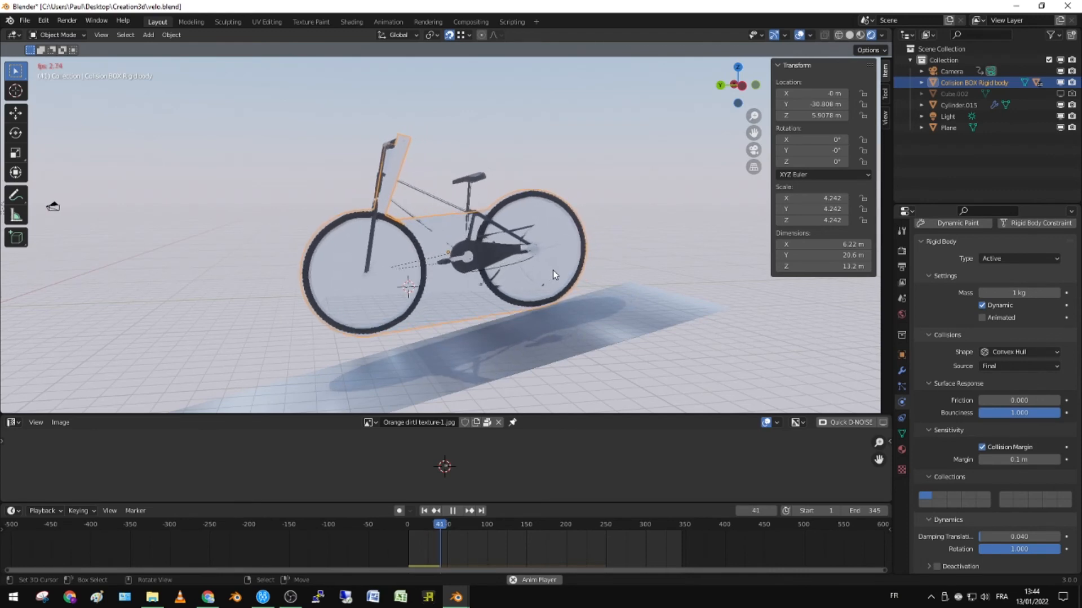
pyautogui.press('space')
# Step: Return to frame 0 and parent the chain to the bicycle frame as Object (Keep Transform)
pyautogui.scroll(6, 536, 274)
pyautogui.click(608, 272)
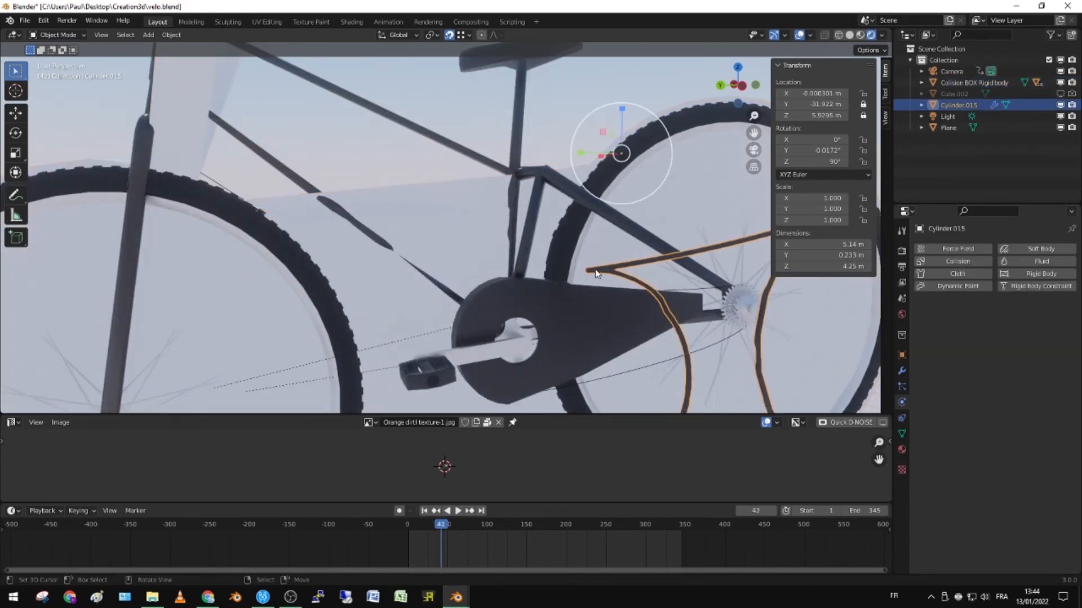
pyautogui.keyDown('shift'); pyautogui.click(510, 164); pyautogui.keyUp('shift')
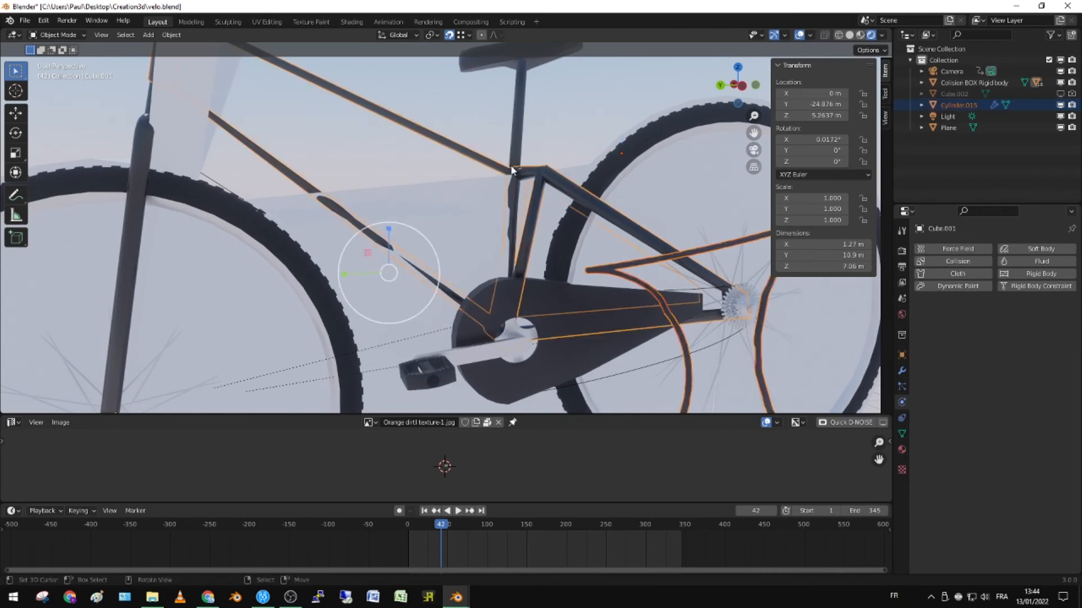
pyautogui.hotkey('ctrl', 'p')
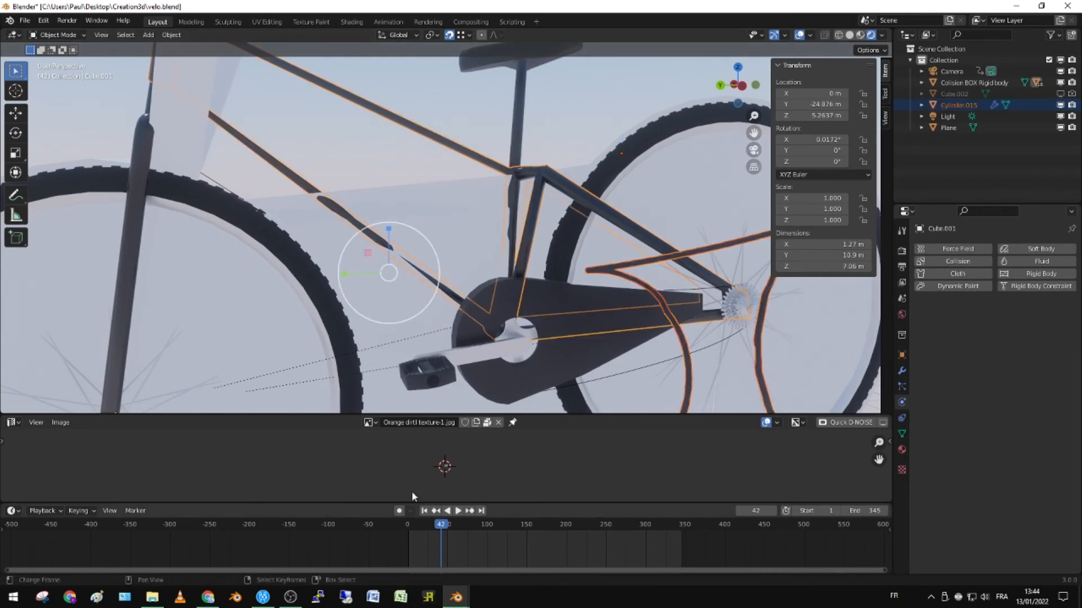
pyautogui.click(392, 529)
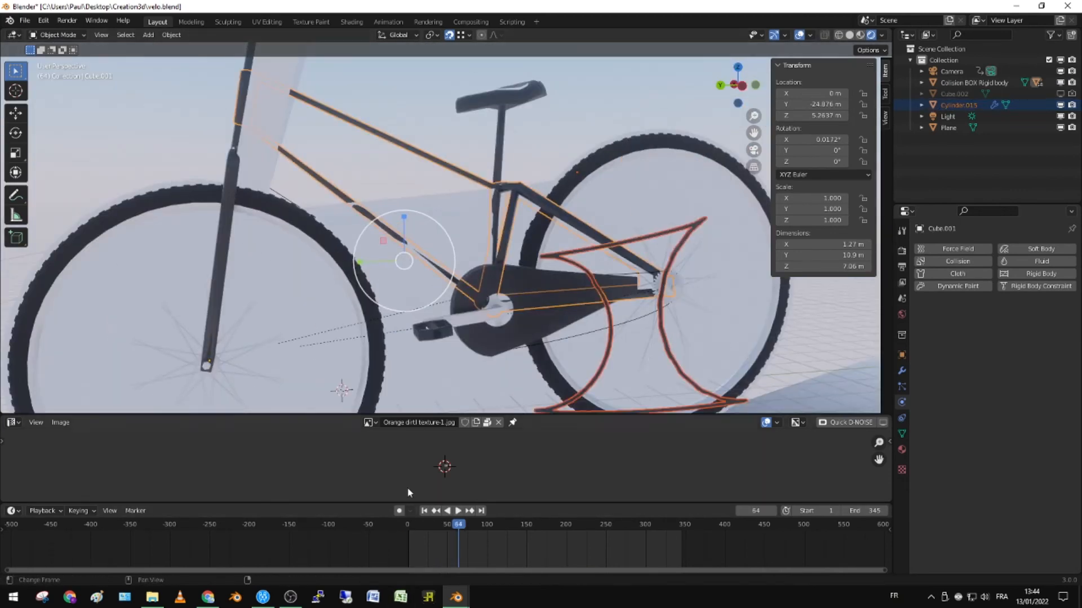
pyautogui.click(383, 530)
pyautogui.hotkey('ctrl', 'p')
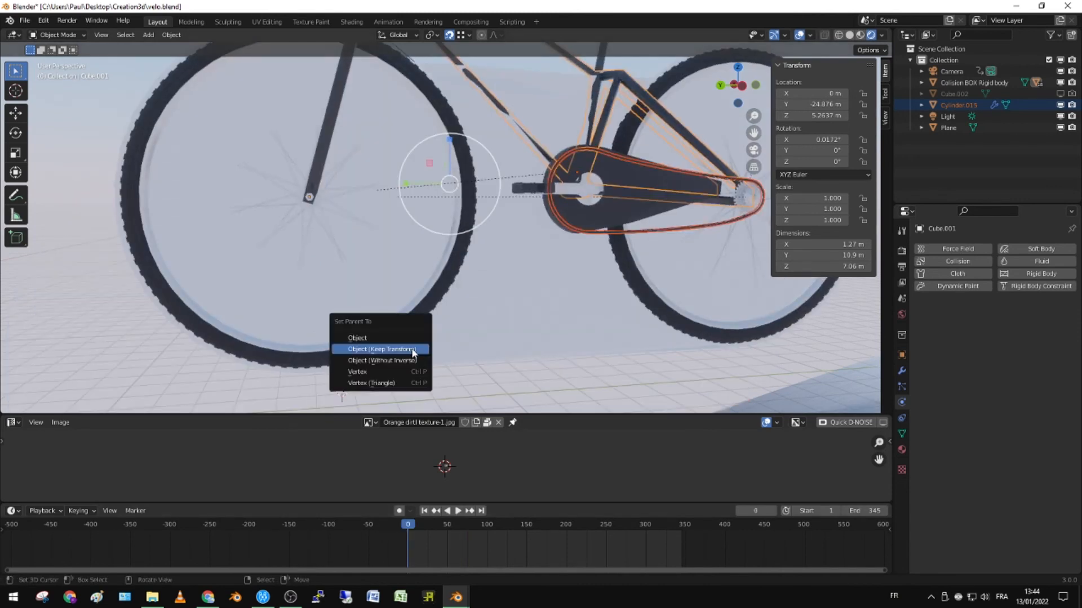
pyautogui.click(404, 350)
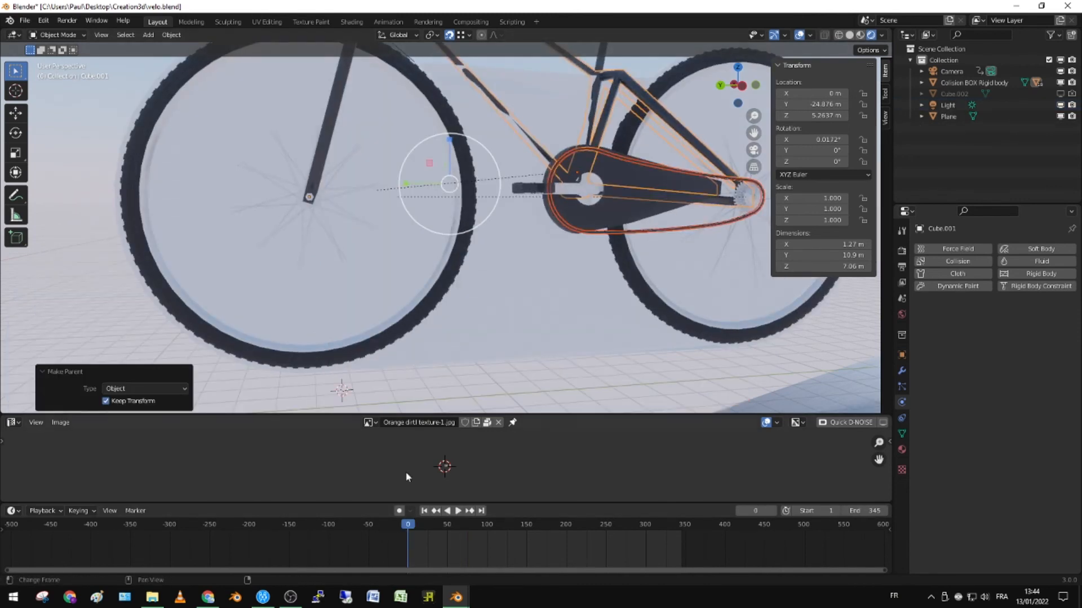
# Step: Play the simulation from frame 0 to about frame 38 and check the chain's motion with the bicycle from both sides
pyautogui.press('space')
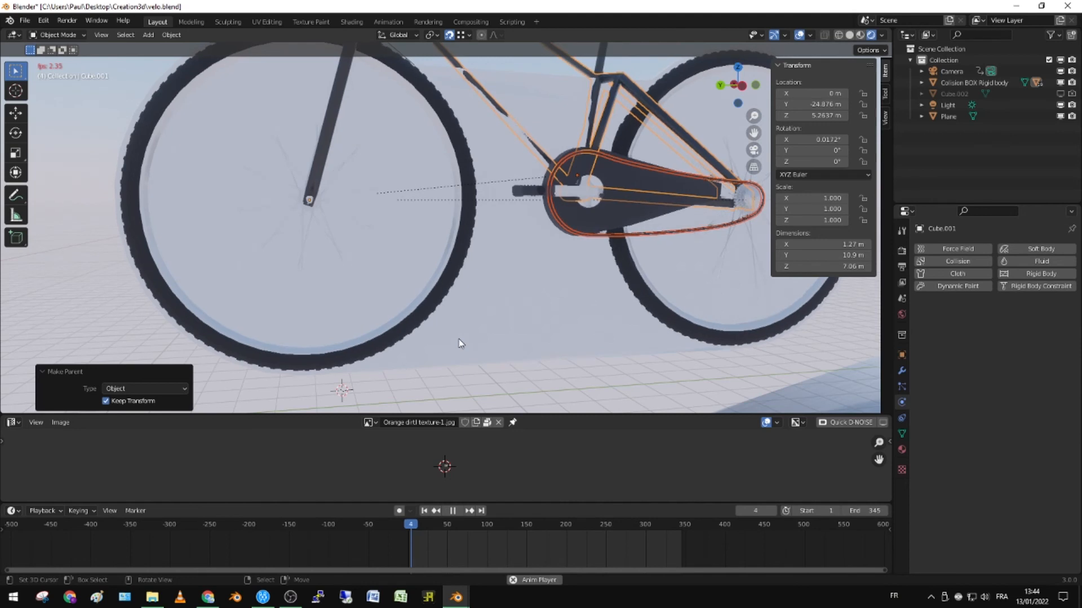
pyautogui.scroll(-2, 507, 314)
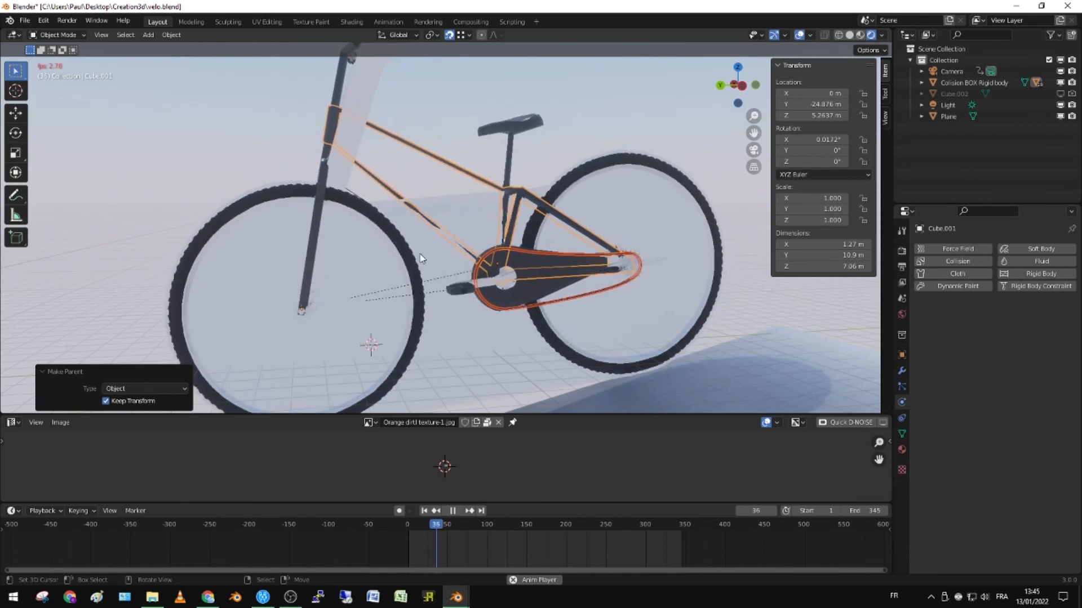
pyautogui.press('space')
pyautogui.moveTo(491, 269); pyautogui.dragTo(521, 259, button='middle')
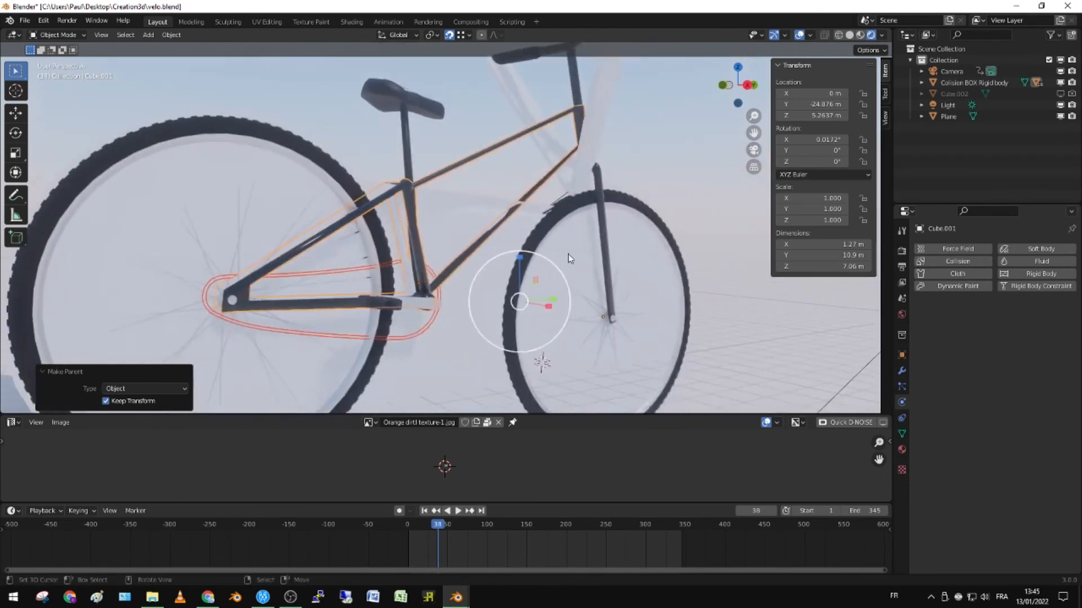
# Step: Select the rigid body collision box and examine its fit around the bicycle on the ramp from several angles
pyautogui.click(483, 292)
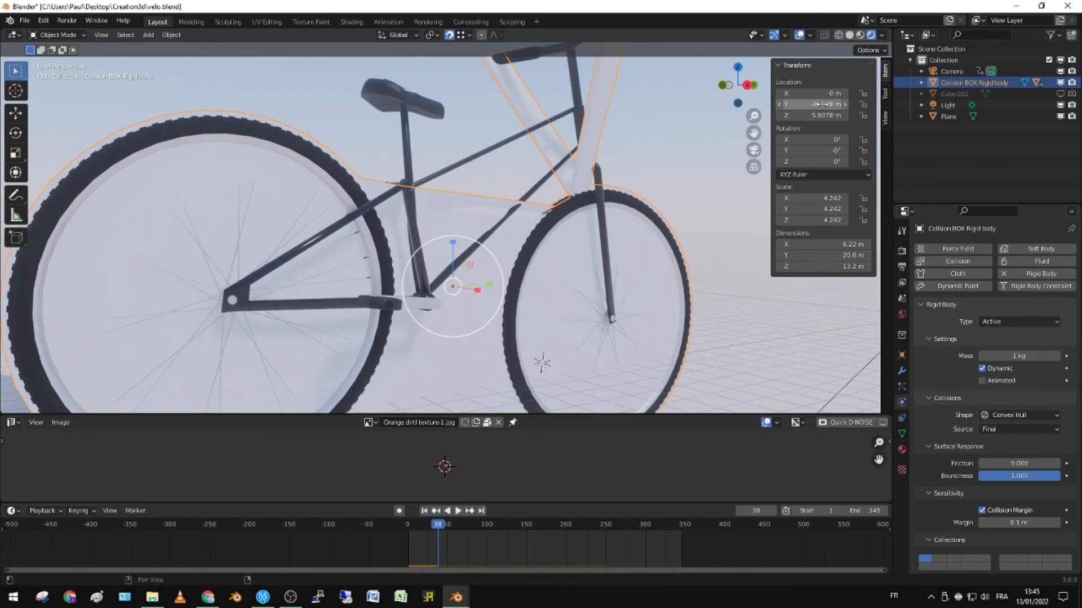
pyautogui.scroll(-6, 444, 239)
pyautogui.moveTo(443, 238); pyautogui.dragTo(356, 237, button='middle')
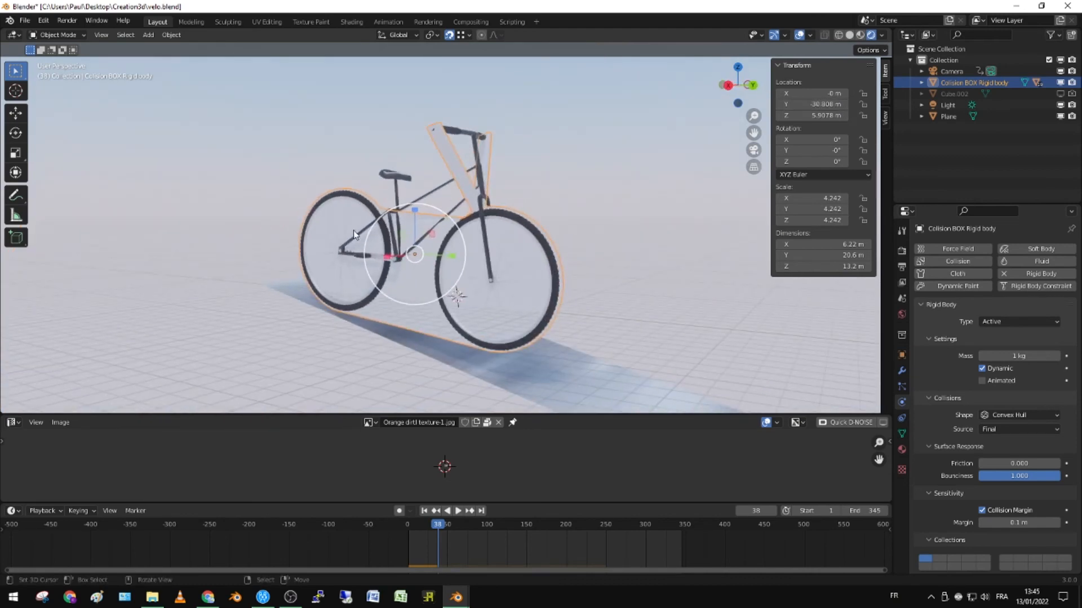
pyautogui.scroll(6, 394, 261)
pyautogui.scroll(-5, 531, 254)
pyautogui.moveTo(532, 254)
pyautogui.mouseDown(button='middle')
pyautogui.moveTo(553, 270)
pyautogui.moveTo(517, 259)
pyautogui.mouseUp(button='middle')
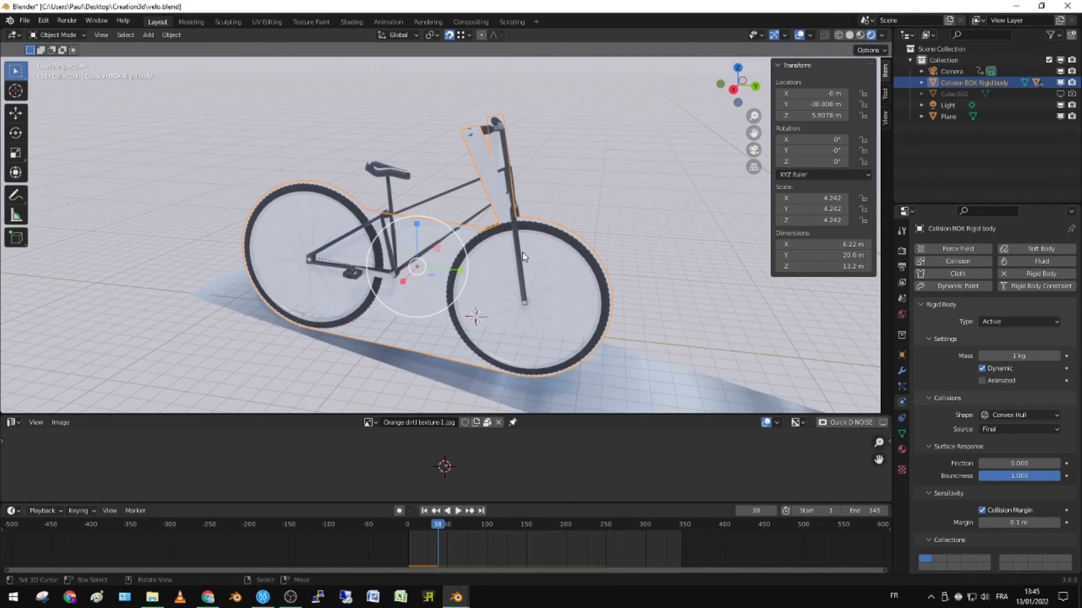